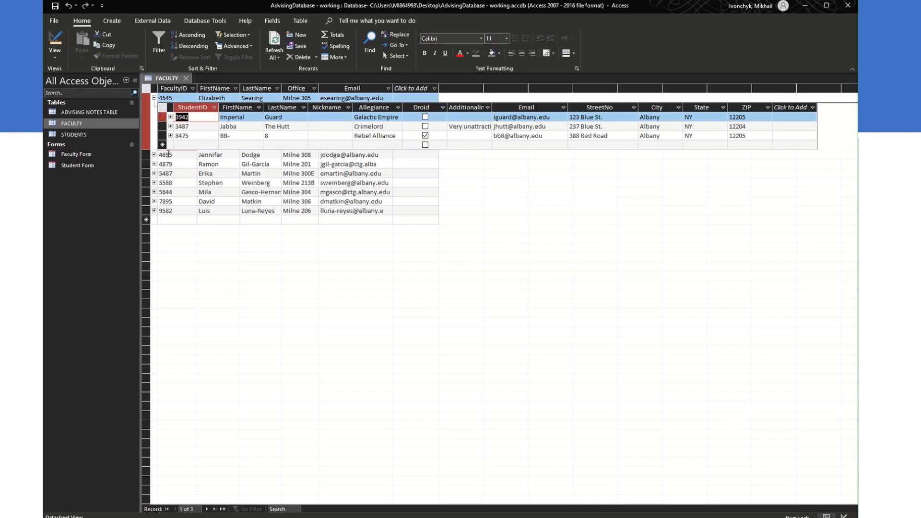
Step: Check the students linked to the second and third faculty records in the FACULTY table, and collapse all expanded records
{"action": "left_click", "coordinate": [154, 155]}
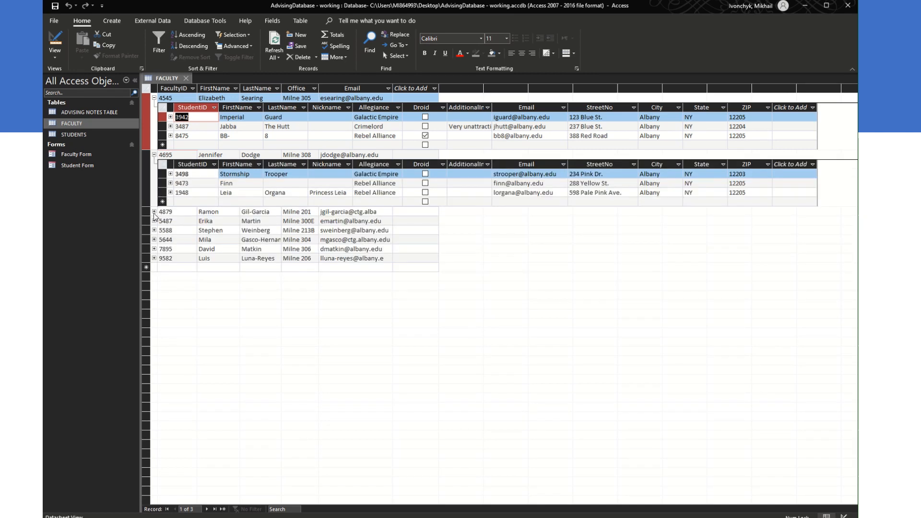
{"action": "left_click", "coordinate": [154, 211]}
{"action": "left_click", "coordinate": [154, 211]}
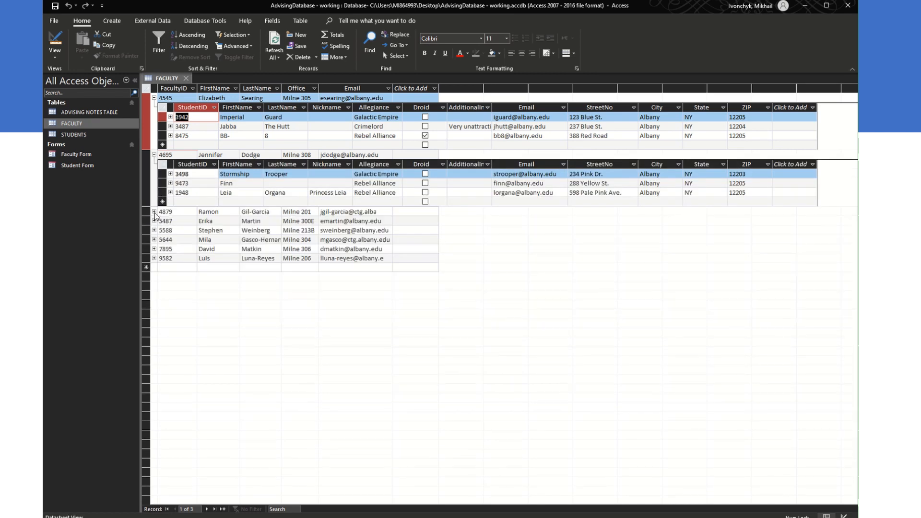
{"action": "left_click", "coordinate": [154, 154]}
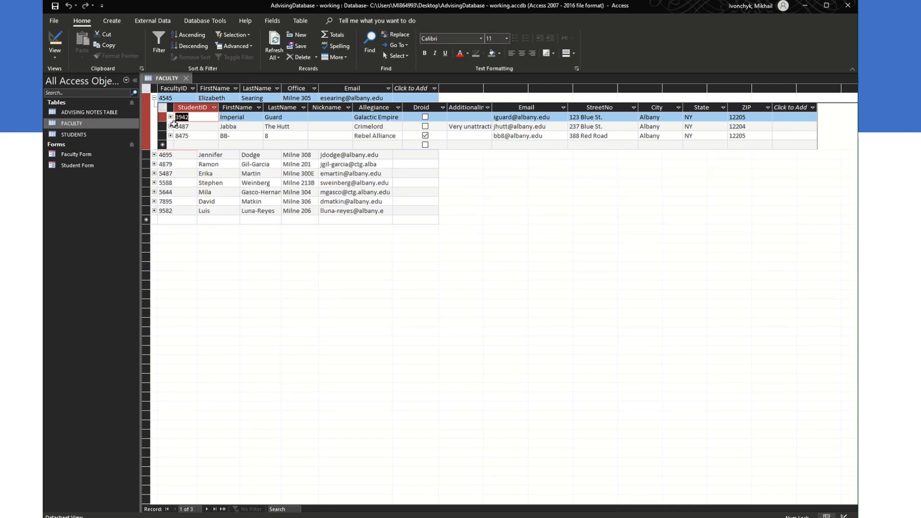
{"action": "left_click", "coordinate": [154, 98]}
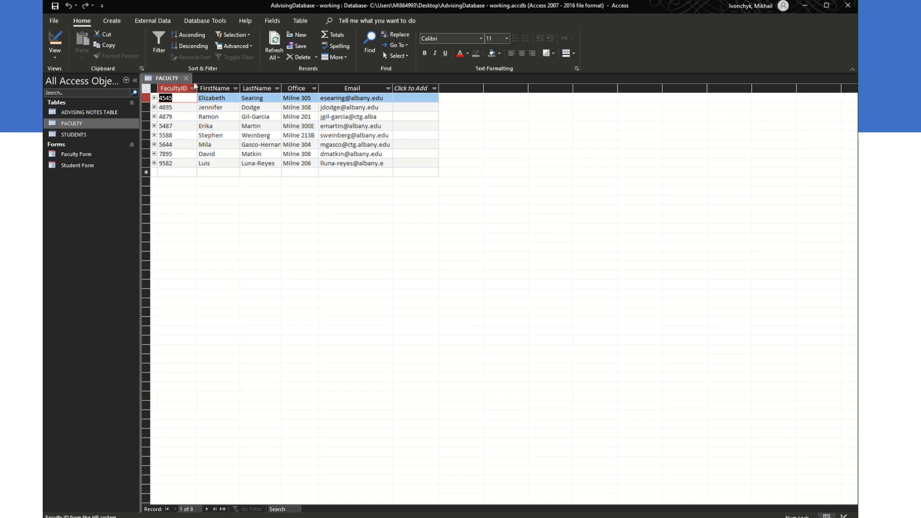
Step: Examine the database relationships and compare them with the students linked to the second faculty record
{"action": "left_click", "coordinate": [205, 20]}
{"action": "left_click", "coordinate": [162, 47]}
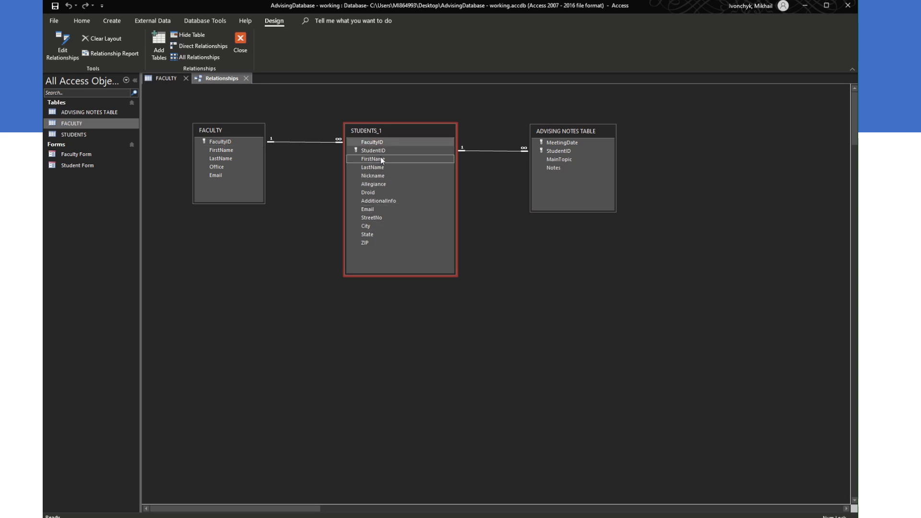
{"action": "left_click", "coordinate": [181, 79]}
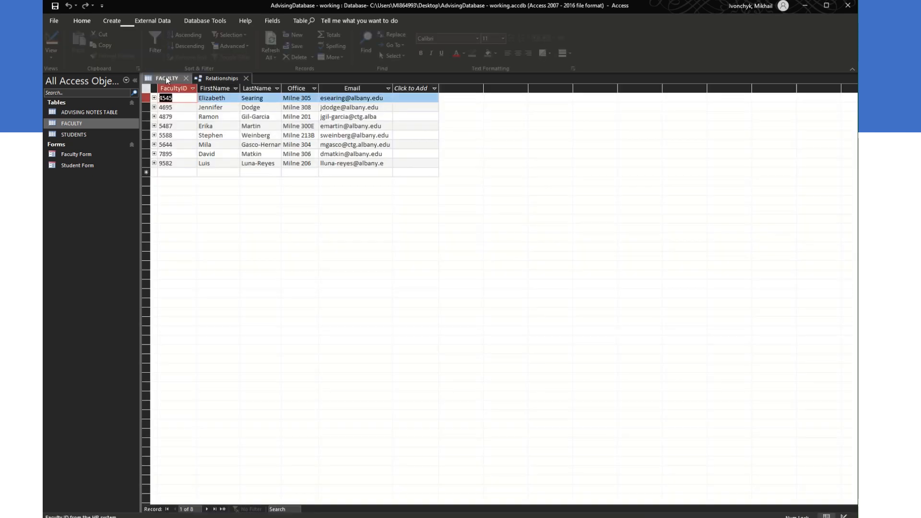
{"action": "left_click", "coordinate": [154, 108]}
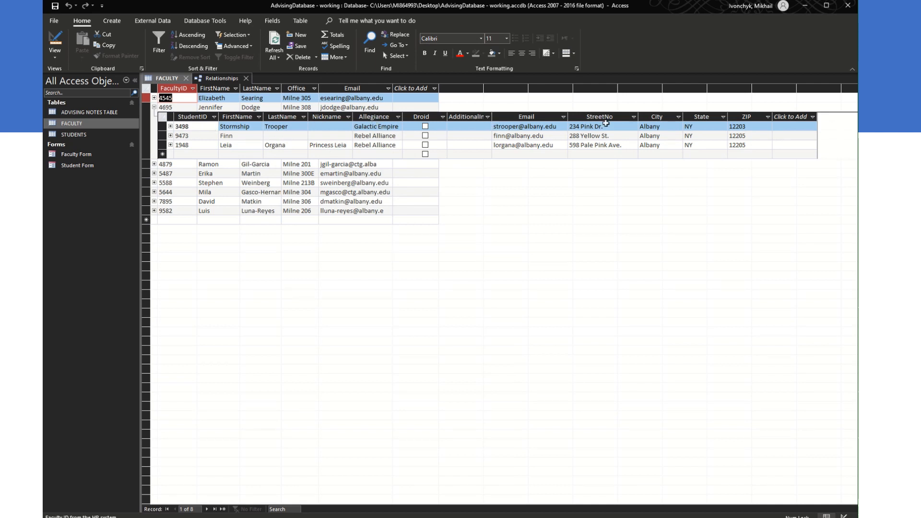
{"action": "left_click", "coordinate": [220, 79]}
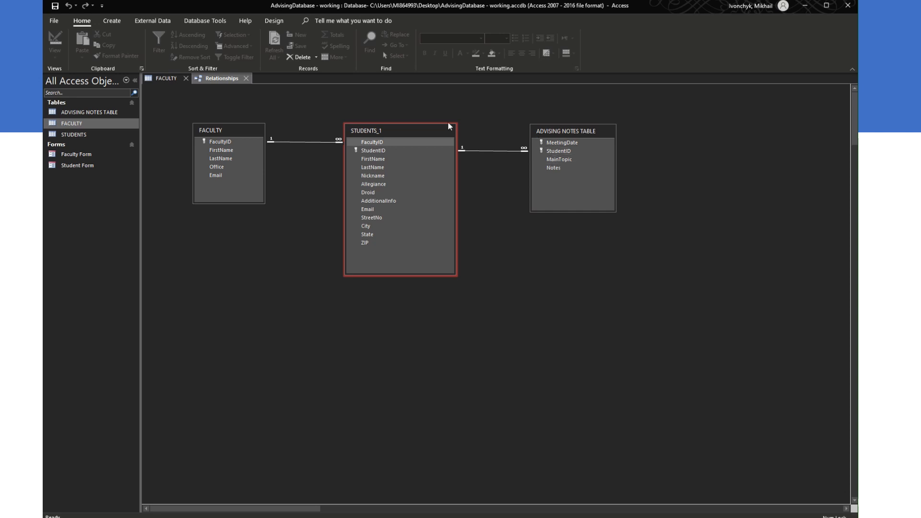
Step: Open the STUDENTS table, check the linked advising notes of several students, and collapse the expanded records
{"action": "double_click", "coordinate": [74, 135]}
{"action": "left_click", "coordinate": [154, 117]}
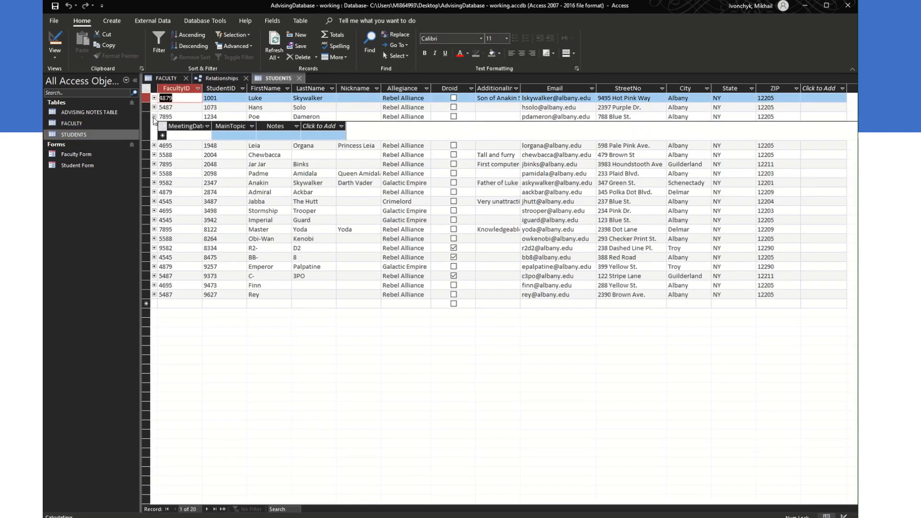
{"action": "left_click", "coordinate": [154, 155]}
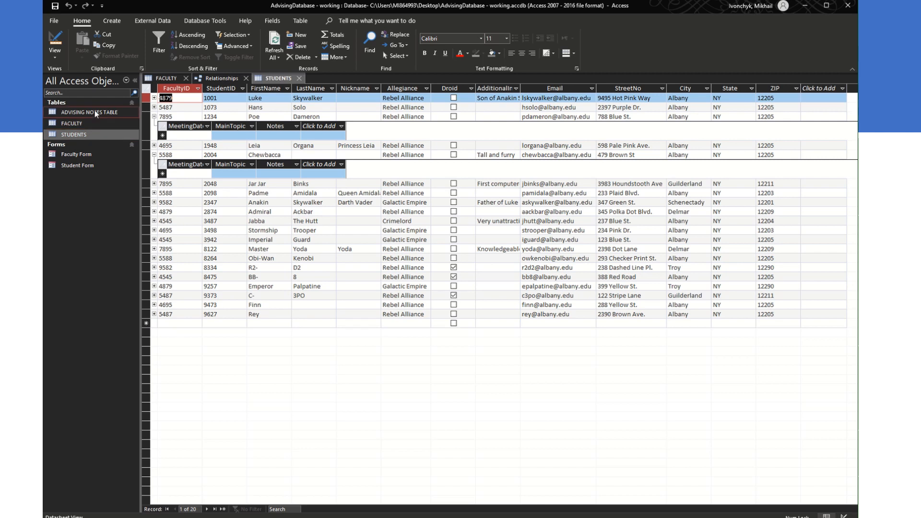
{"action": "left_click", "coordinate": [154, 203]}
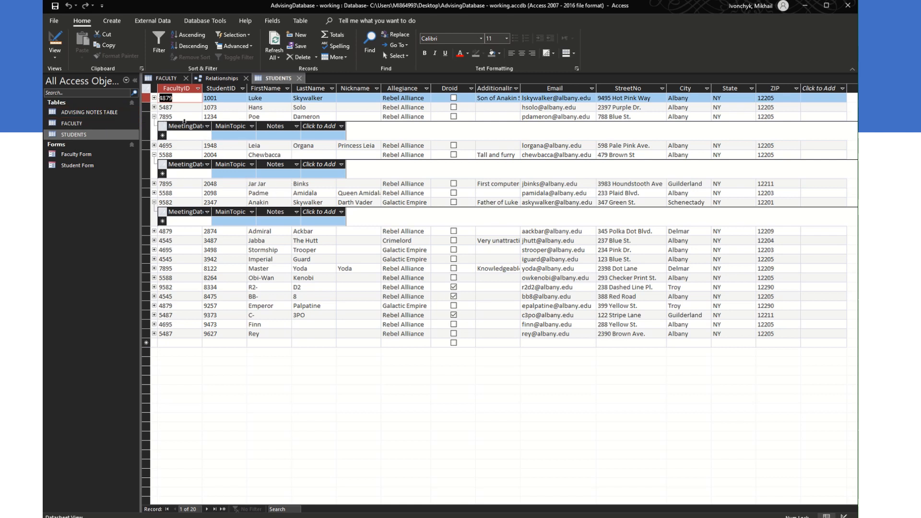
{"action": "left_click", "coordinate": [154, 107]}
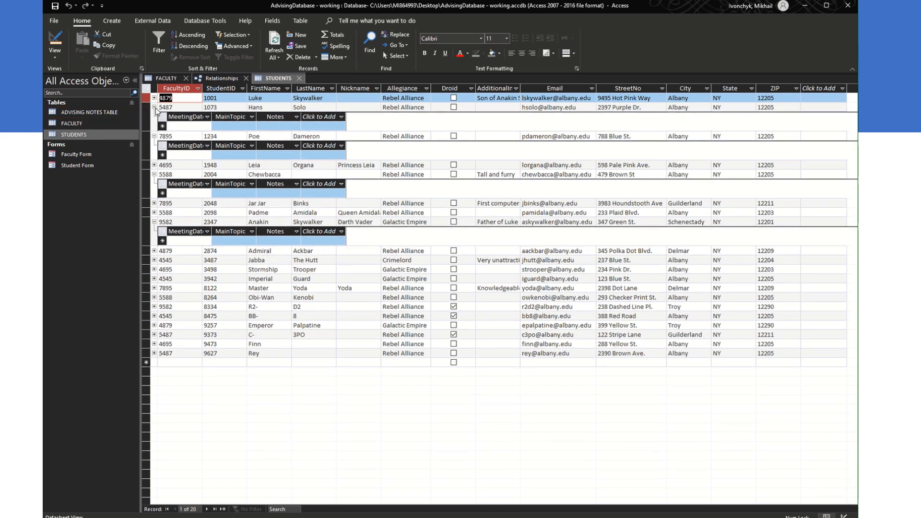
{"action": "left_click", "coordinate": [153, 107]}
{"action": "left_click", "coordinate": [154, 117]}
{"action": "left_click", "coordinate": [154, 135]}
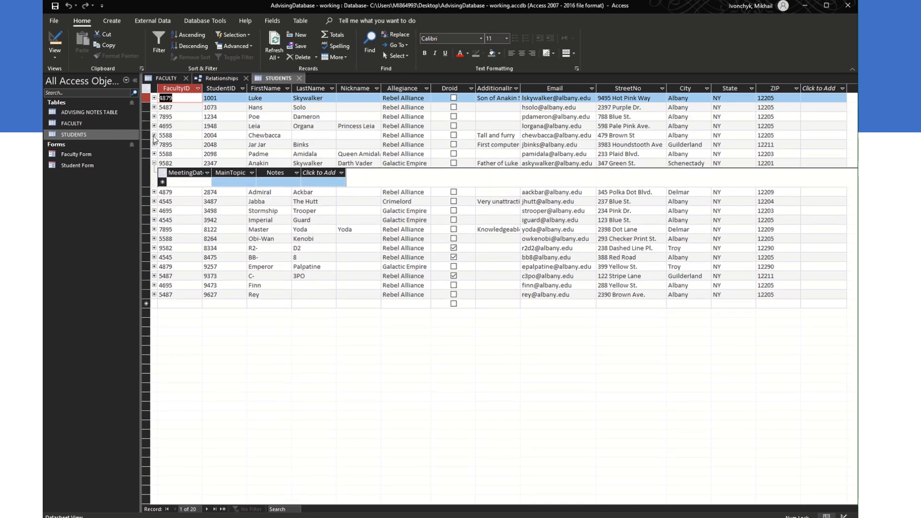
{"action": "left_click", "coordinate": [153, 163]}
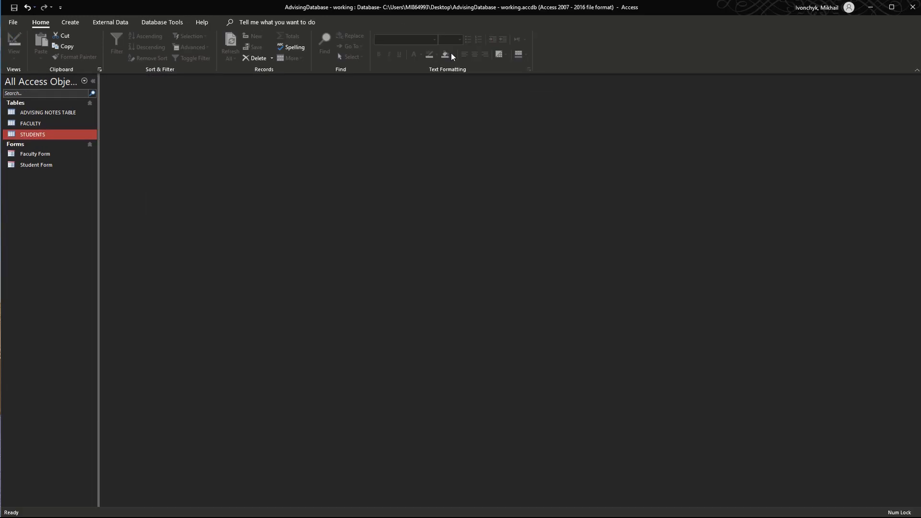
Step: Start the Form Wizard and include StudentID, FirstName, LastName and Email from the STUDENTS table
{"action": "left_click", "coordinate": [77, 22]}
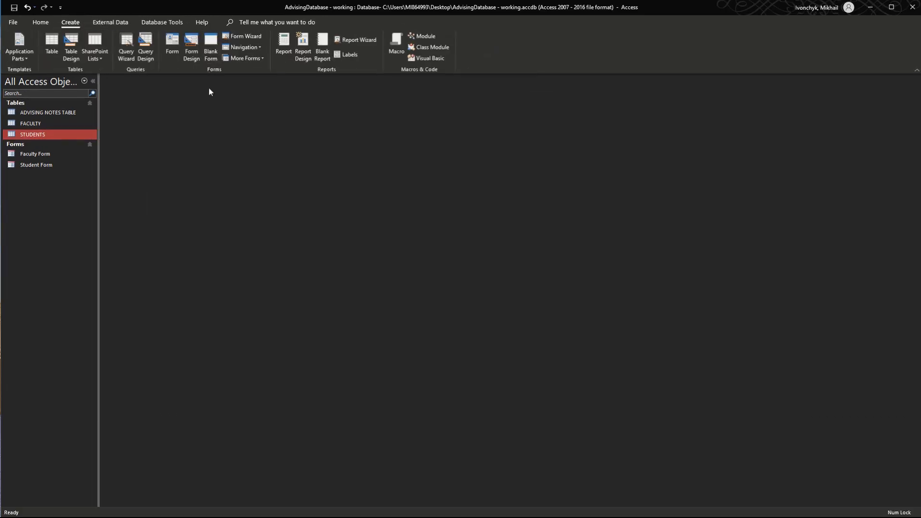
{"action": "left_click", "coordinate": [237, 37]}
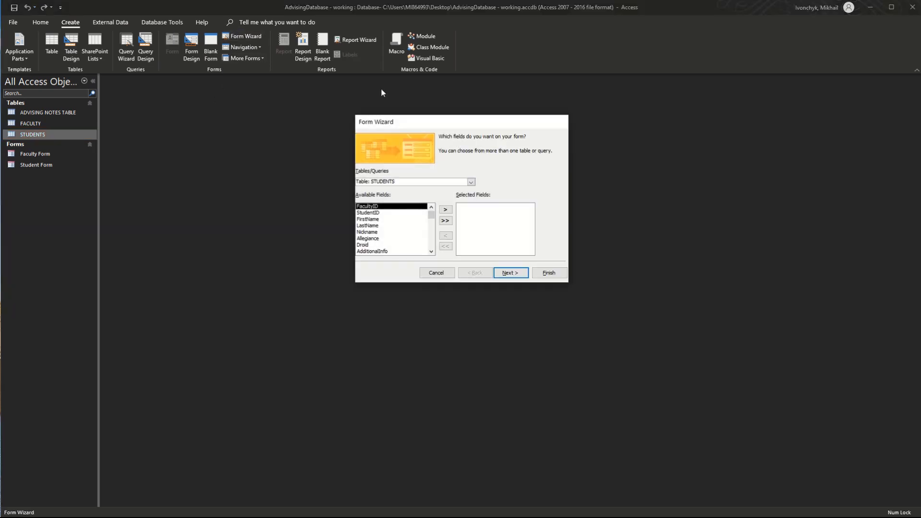
{"action": "left_click", "coordinate": [471, 182]}
{"action": "left_click", "coordinate": [471, 181]}
{"action": "left_click", "coordinate": [382, 212]}
{"action": "left_click", "coordinate": [442, 211]}
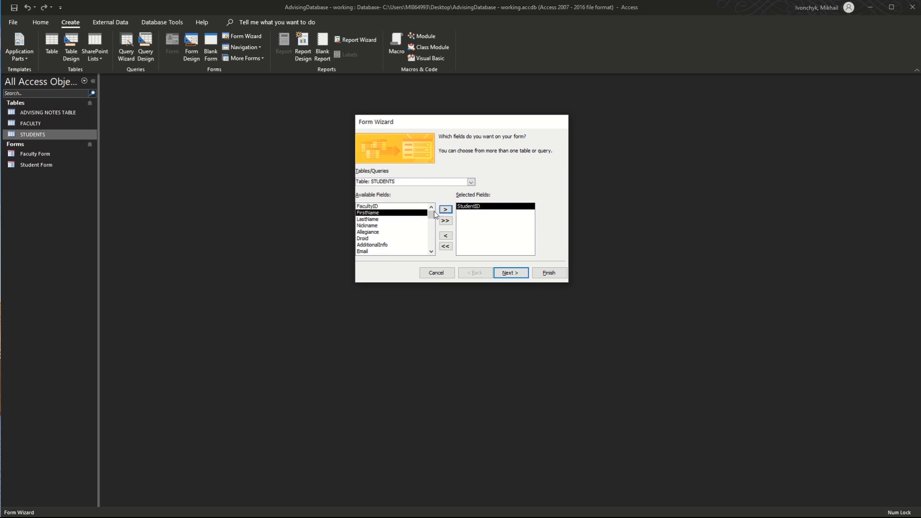
{"action": "left_click", "coordinate": [445, 209]}
{"action": "left_click", "coordinate": [446, 209]}
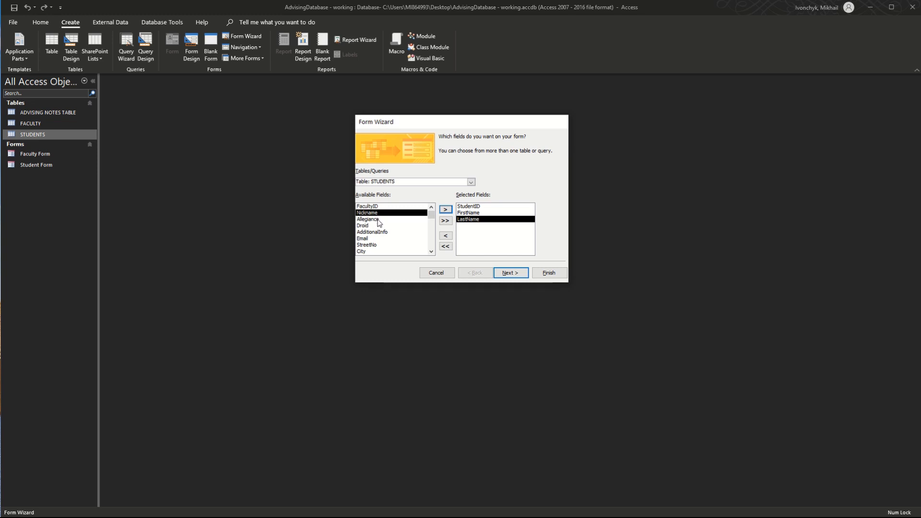
{"action": "left_click", "coordinate": [367, 238]}
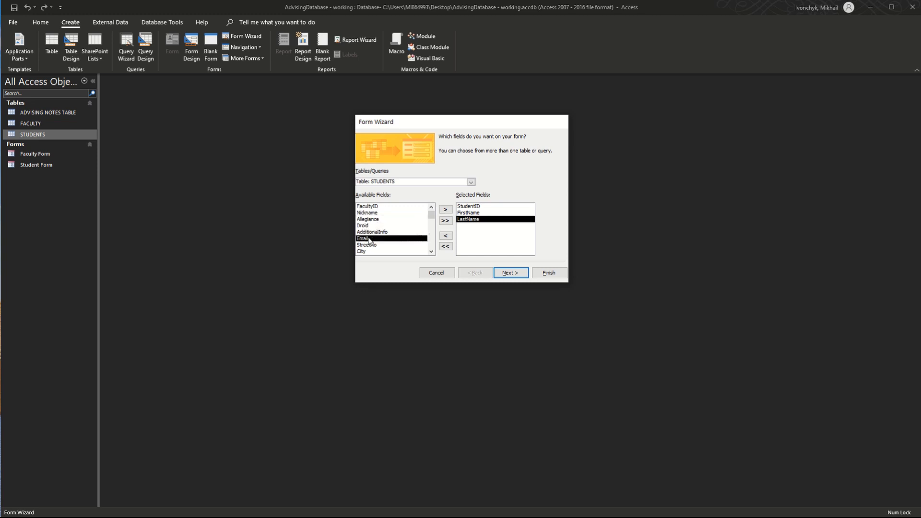
{"action": "left_click", "coordinate": [445, 210]}
Step: Include all fields of the ADVISING NOTES TABLE in the form, keeping the StudentID fields of both tables
{"action": "left_click", "coordinate": [471, 183]}
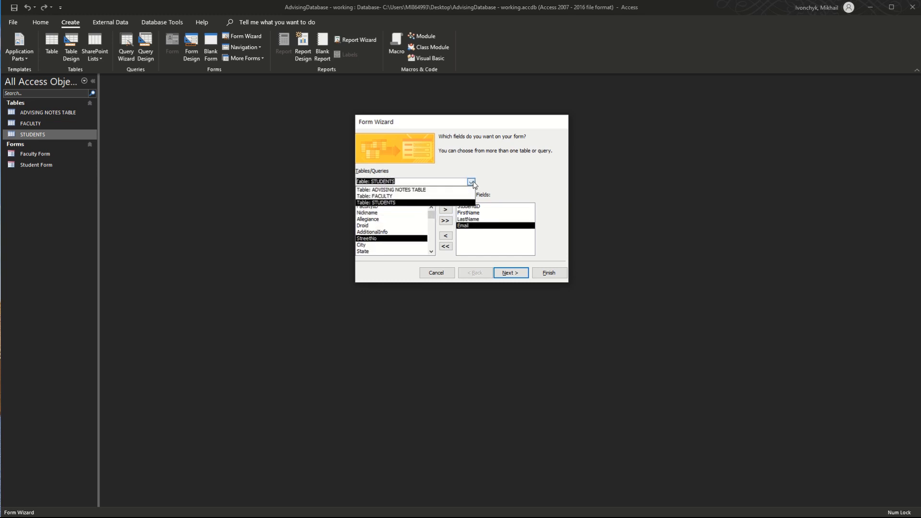
{"action": "left_click", "coordinate": [432, 190]}
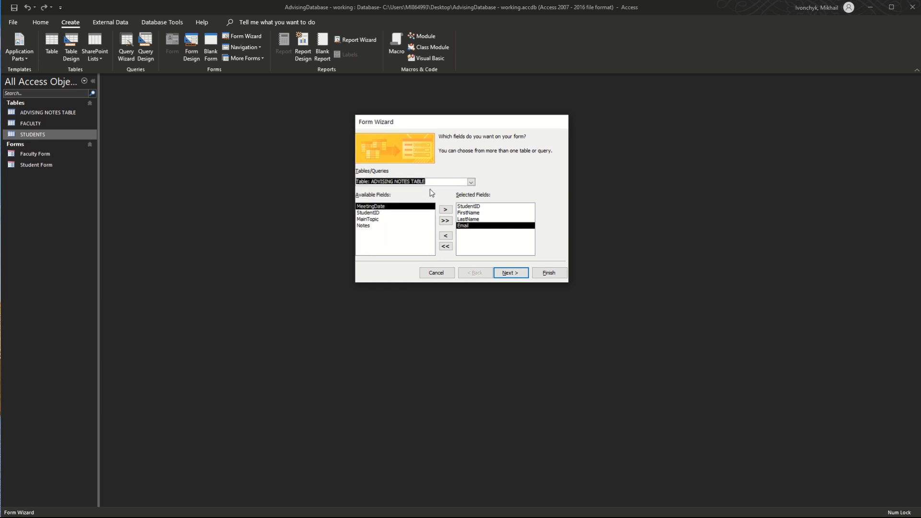
{"action": "left_click", "coordinate": [445, 222]}
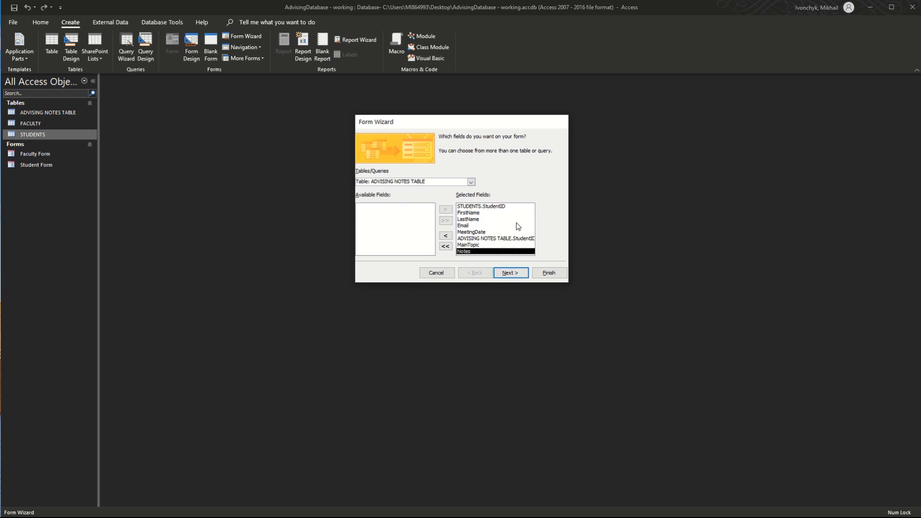
{"action": "left_click", "coordinate": [485, 208]}
{"action": "left_click", "coordinate": [495, 238]}
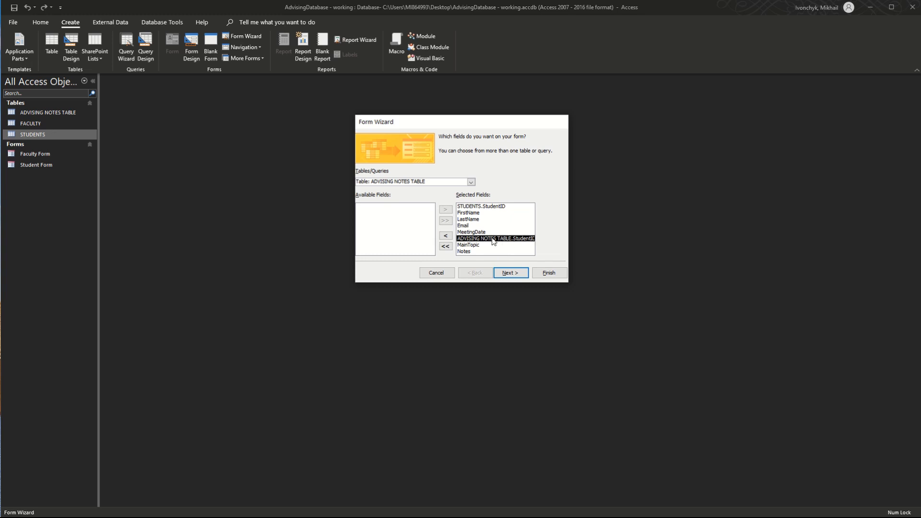
{"action": "left_click", "coordinate": [494, 207]}
{"action": "left_click", "coordinate": [493, 239]}
{"action": "left_click", "coordinate": [490, 208]}
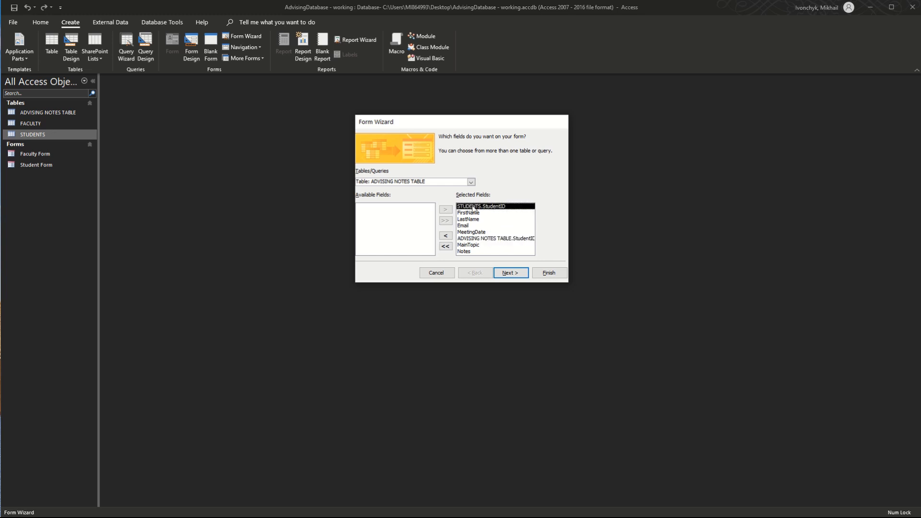
Step: Keep the data organised by STUDENTS as a form with subform, and choose the Tabular subform layout
{"action": "left_click", "coordinate": [510, 273]}
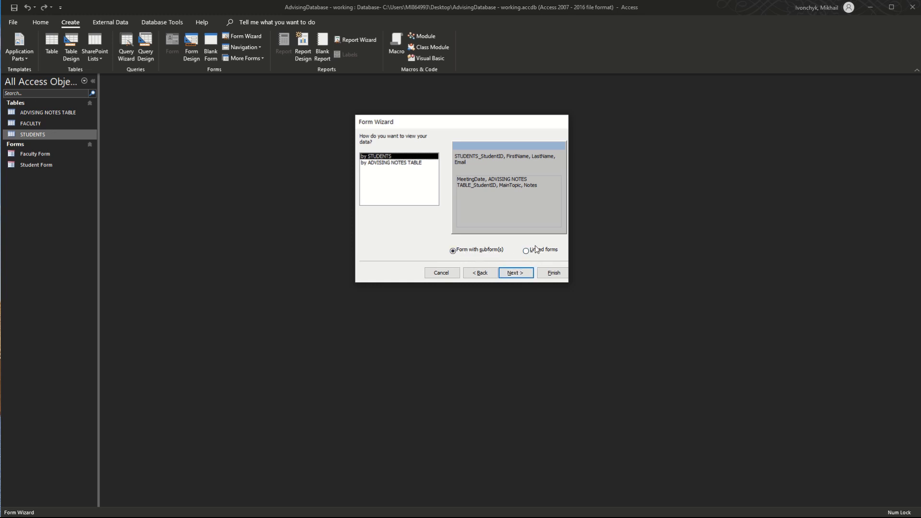
{"action": "left_click", "coordinate": [514, 273]}
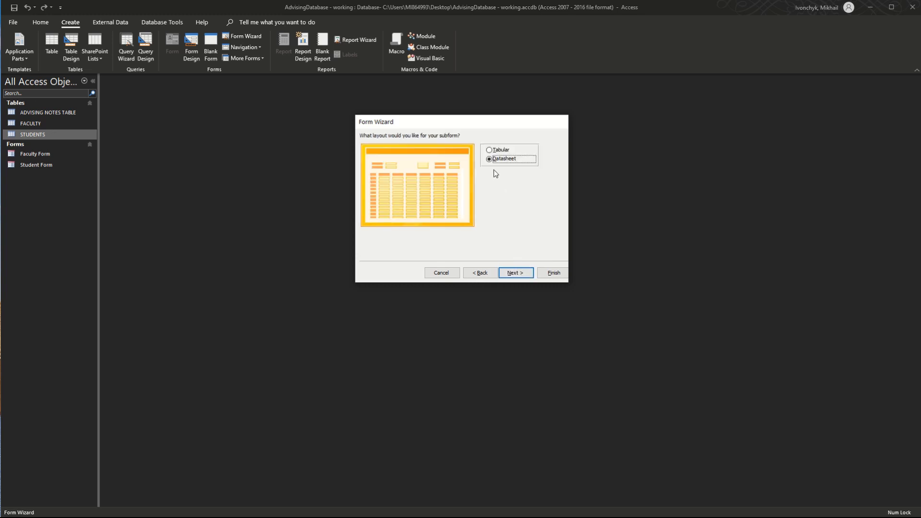
{"action": "left_click", "coordinate": [500, 151]}
{"action": "left_click", "coordinate": [501, 160]}
{"action": "left_click", "coordinate": [513, 150]}
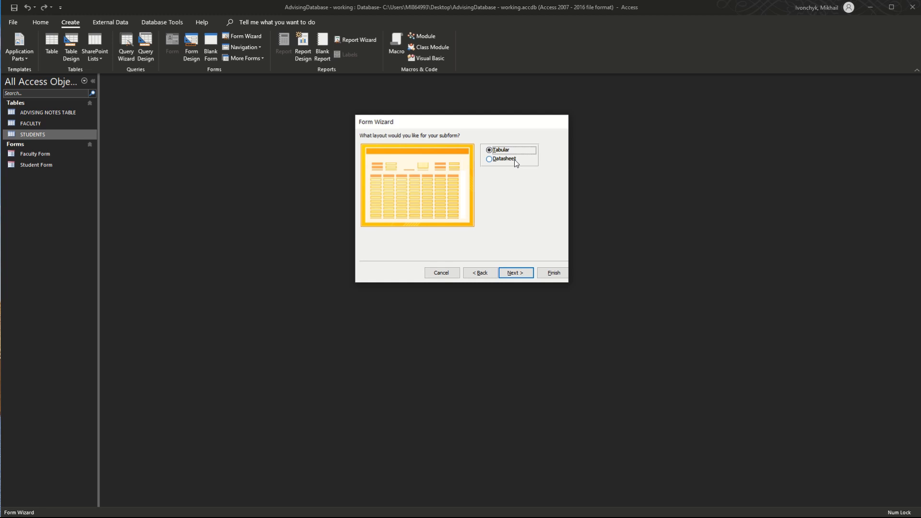
{"action": "left_click", "coordinate": [518, 278]}
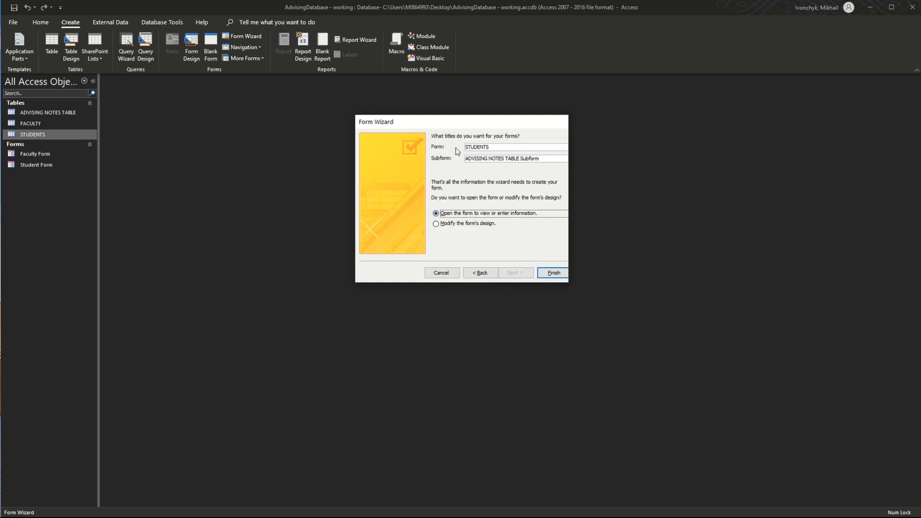
Step: Title the main form STUDENTS-ADVISDING and finish the wizard, opening the form to view or enter information
{"action": "left_click", "coordinate": [529, 148]}
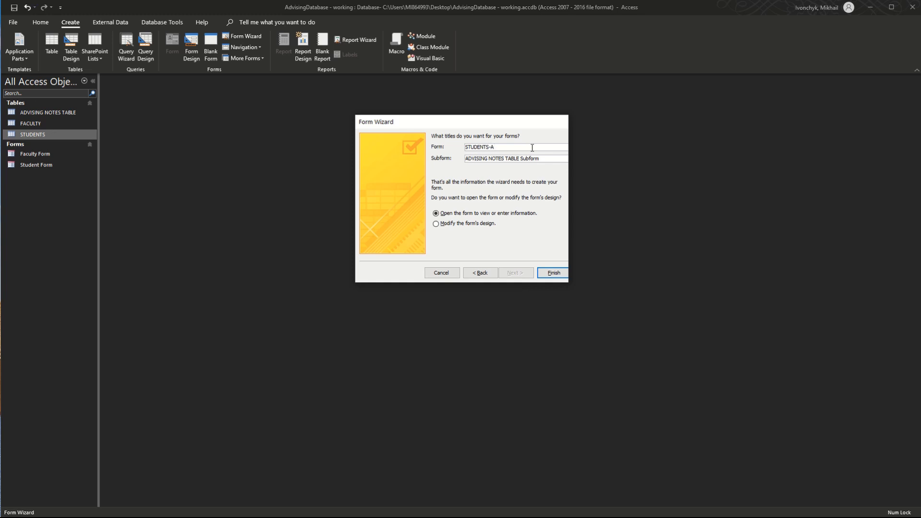
{"action": "type", "text": "-ADVISDING"}
{"action": "left_click", "coordinate": [544, 270]}
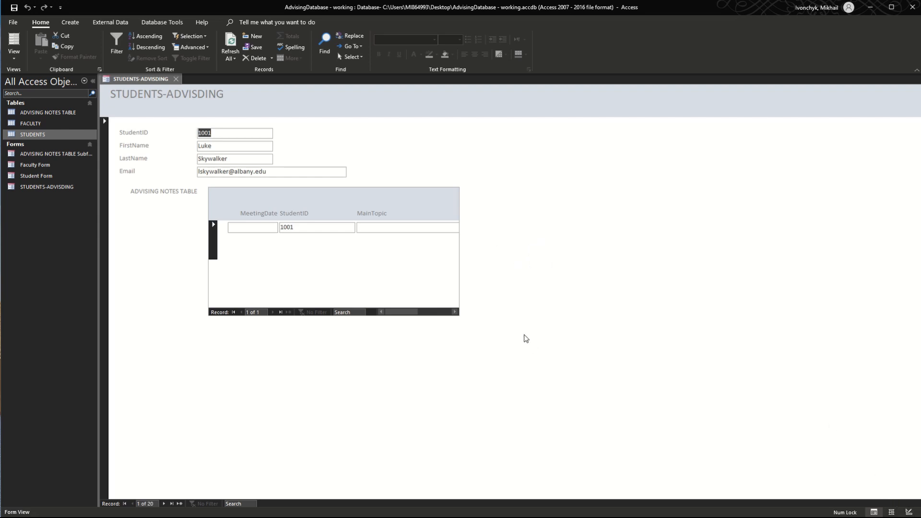
Step: Inspect the new form's fields and advising notes subform in Layout View and Design View, and return to Form View
{"action": "left_click", "coordinate": [229, 147]}
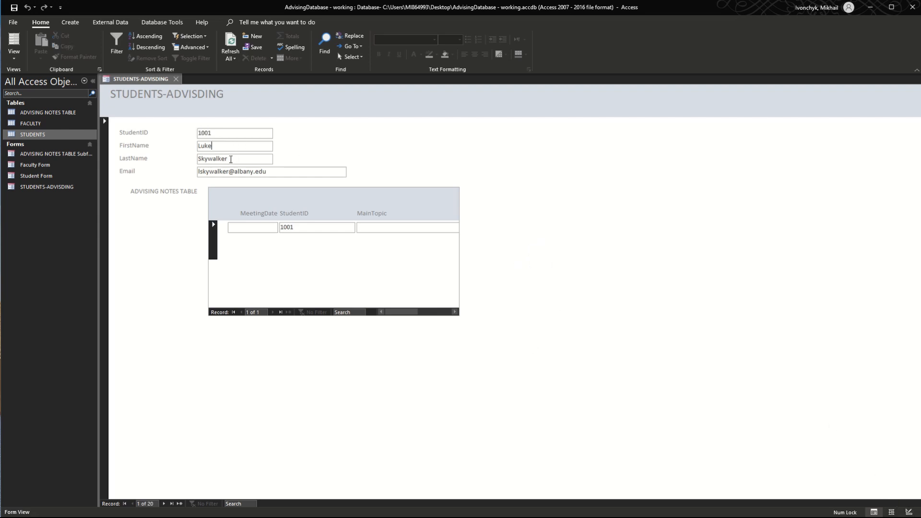
{"action": "left_click", "coordinate": [241, 208]}
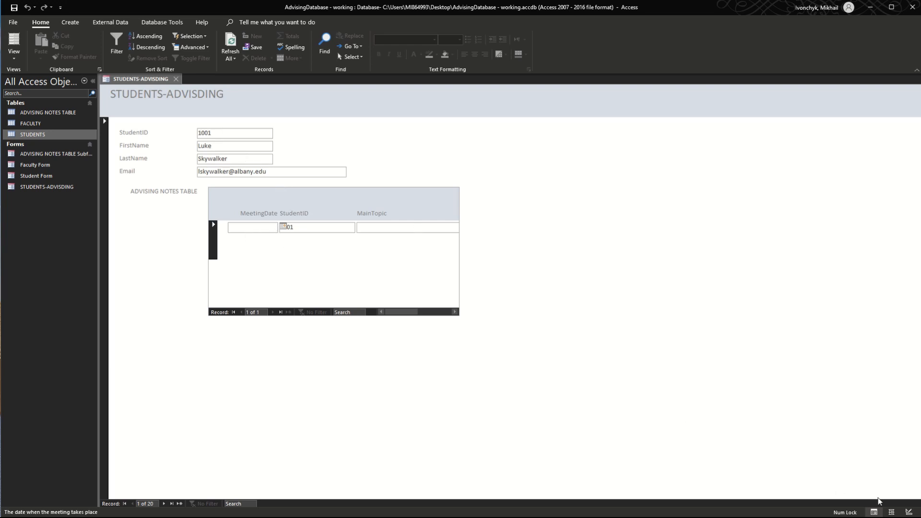
{"action": "left_click", "coordinate": [891, 512]}
{"action": "left_click", "coordinate": [908, 512]}
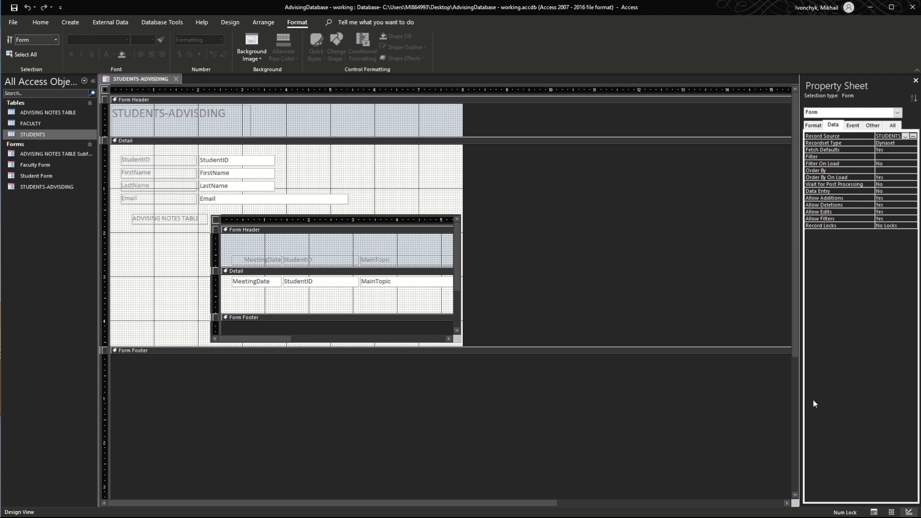
{"action": "left_click", "coordinate": [41, 23]}
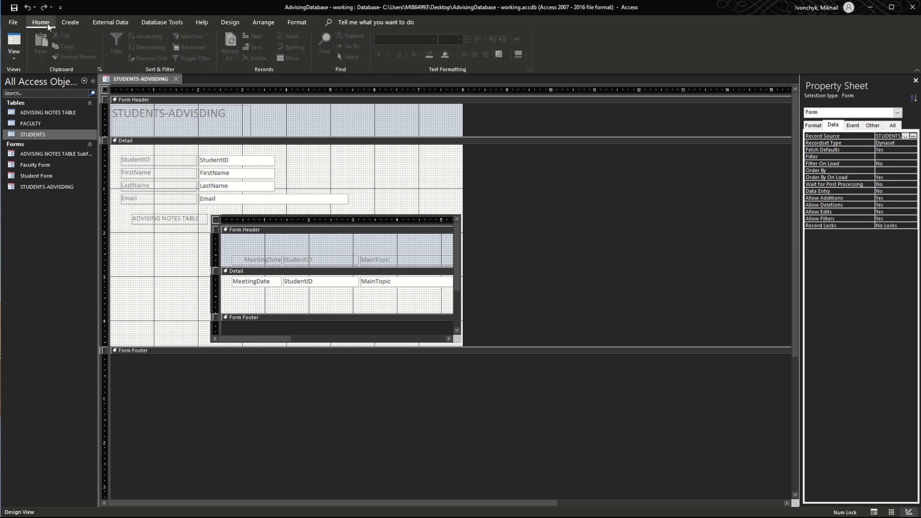
{"action": "left_click", "coordinate": [14, 48]}
{"action": "left_click", "coordinate": [15, 58]}
{"action": "left_click", "coordinate": [33, 117]}
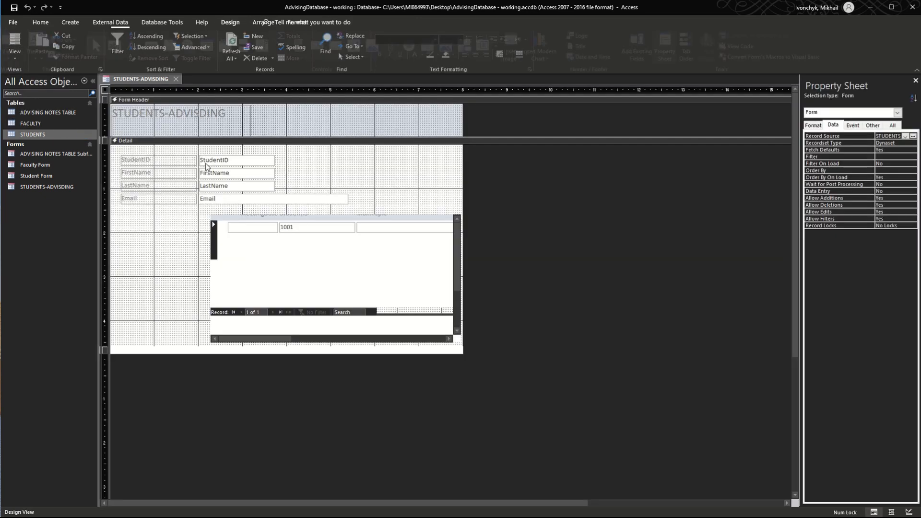
Step: Delete the StudentID label and its text box from the main form's Detail section in Design View
{"action": "left_click", "coordinate": [874, 512]}
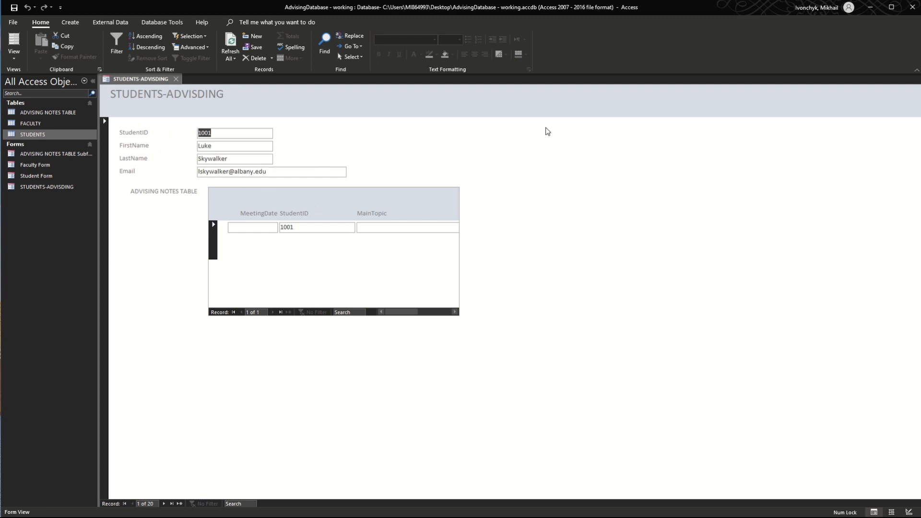
{"action": "left_click", "coordinate": [909, 512]}
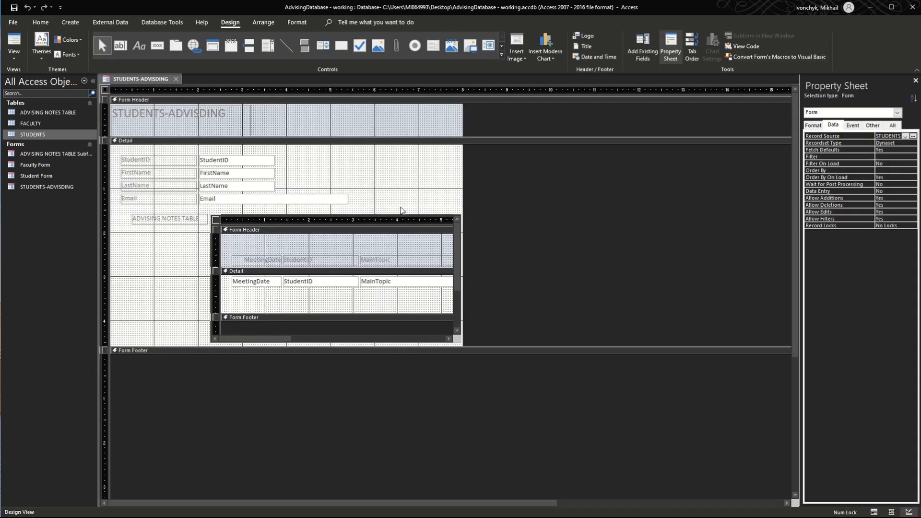
{"action": "left_click", "coordinate": [176, 162]}
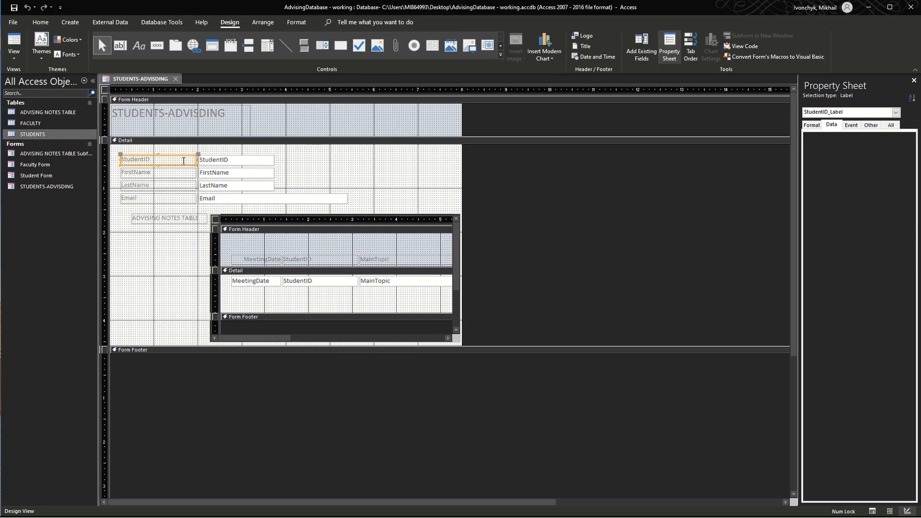
{"action": "left_click", "coordinate": [238, 162]}
{"action": "left_click", "coordinate": [186, 159]}
{"action": "left_click", "coordinate": [218, 162], "text": "shift"}
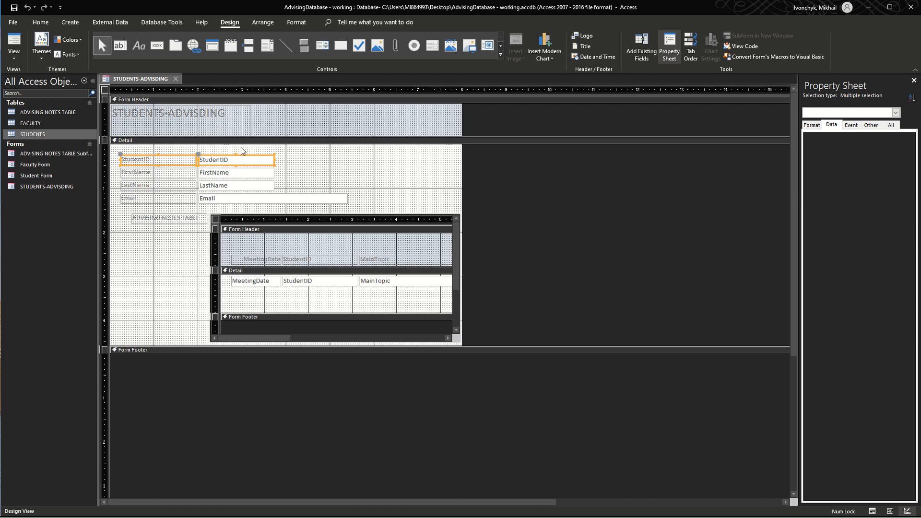
{"action": "key", "text": "Delete"}
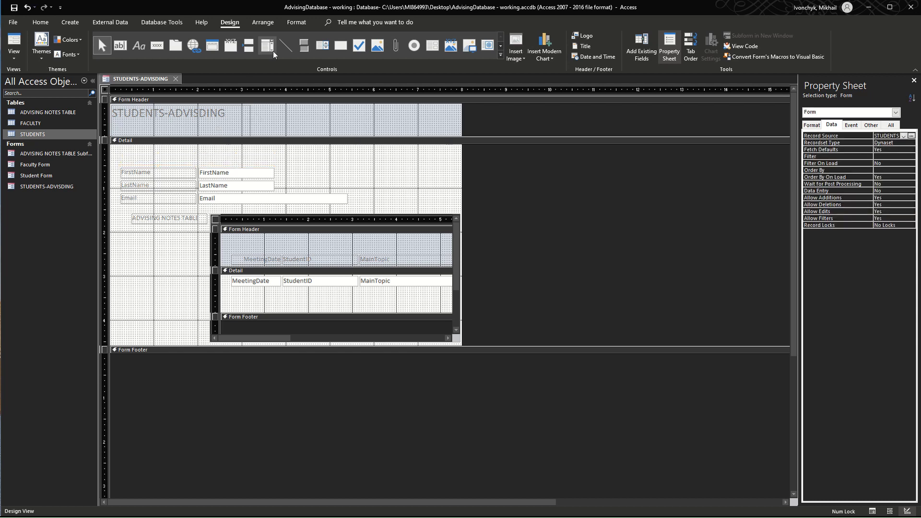
Step: Add a combo box above the FirstName field that finds a record on the form based on the selected value
{"action": "left_click", "coordinate": [268, 47]}
{"action": "left_click", "coordinate": [123, 157]}
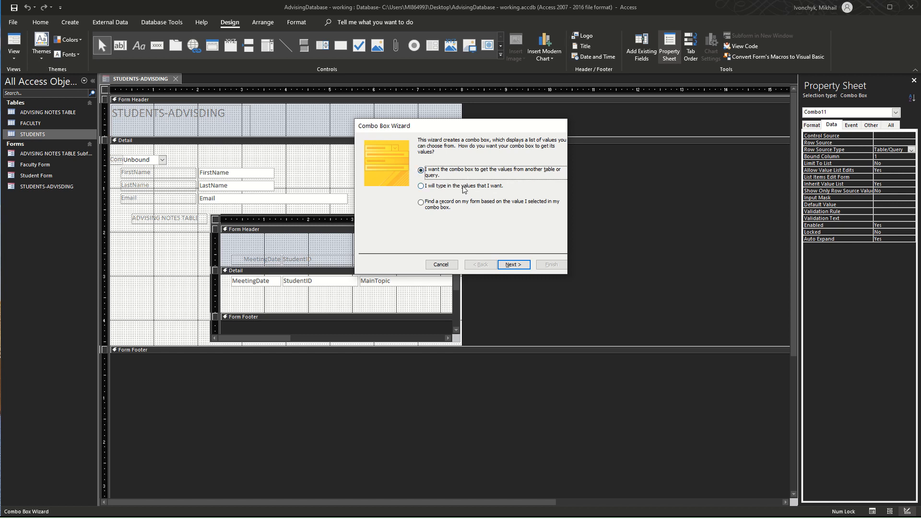
{"action": "left_click", "coordinate": [439, 209]}
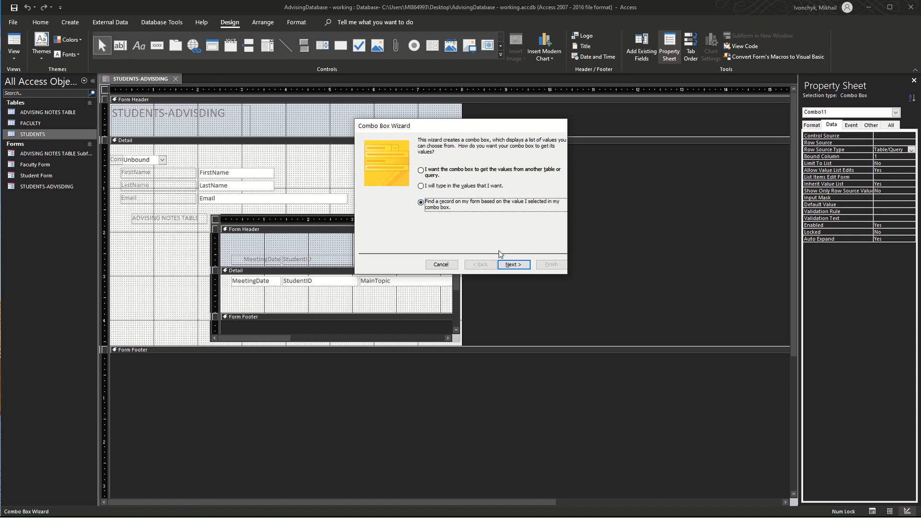
{"action": "left_click", "coordinate": [513, 264]}
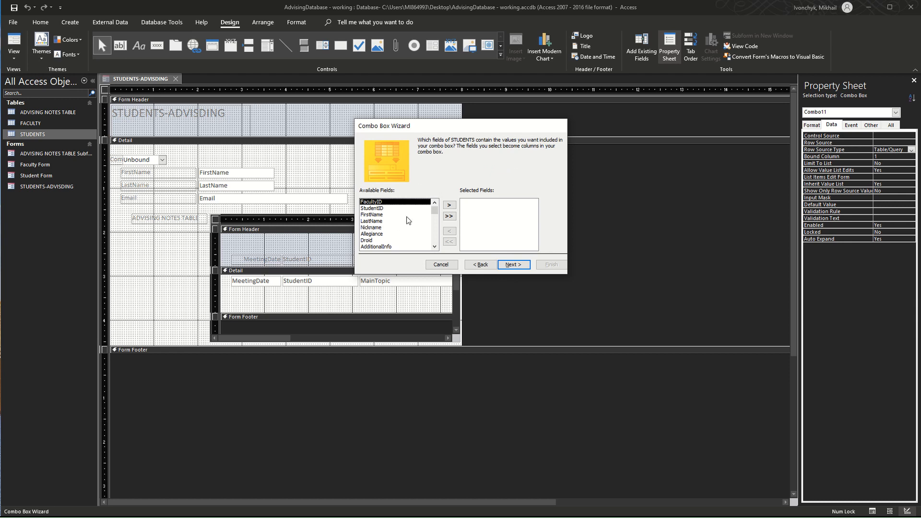
Step: Use LastName as the combo box's only field, keep the key column hidden, and finish the wizard with the label LastNameCombo
{"action": "key", "text": "Down"}
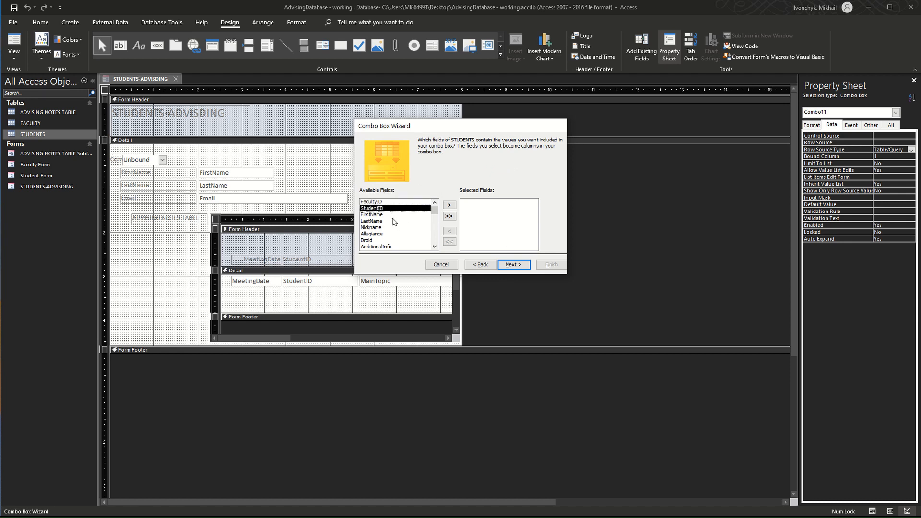
{"action": "left_click", "coordinate": [382, 221]}
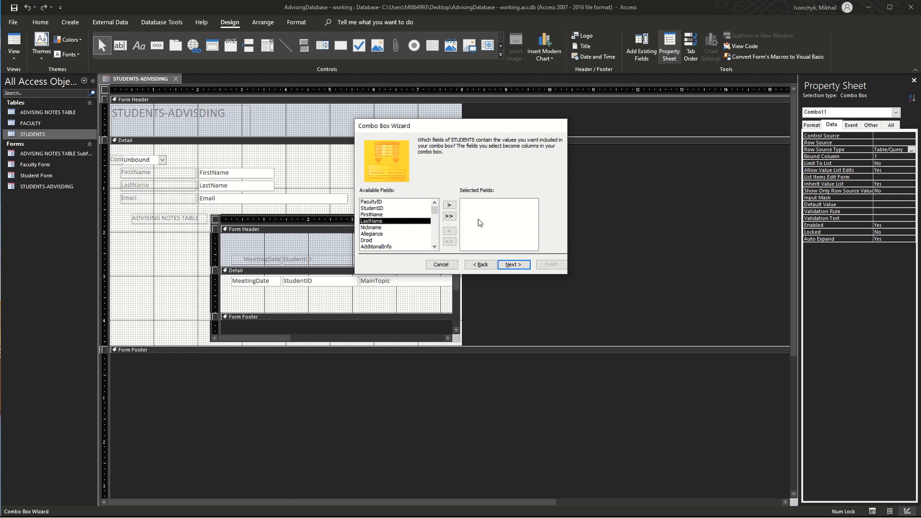
{"action": "left_click", "coordinate": [448, 205]}
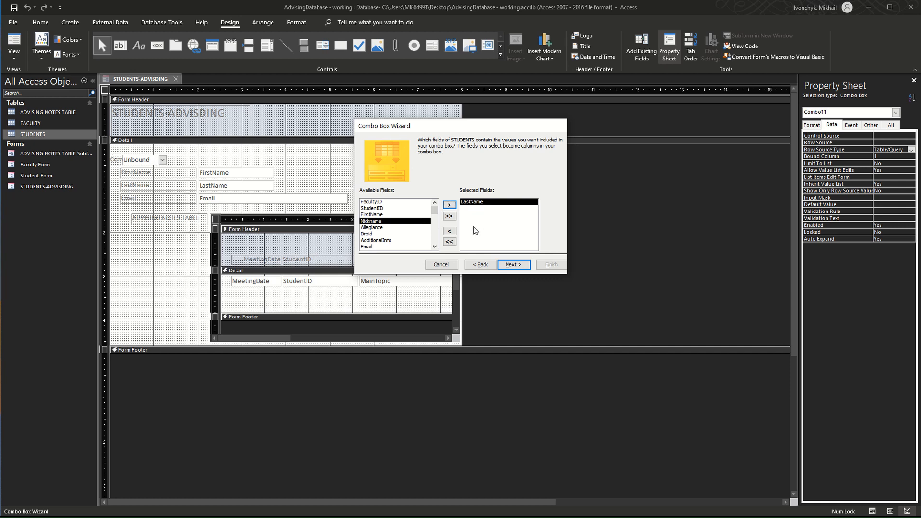
{"action": "left_click", "coordinate": [510, 264]}
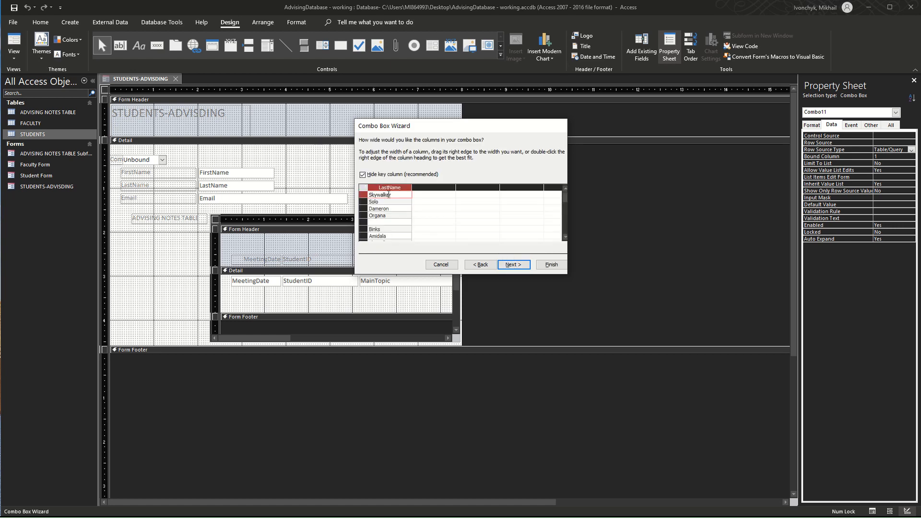
{"action": "left_click", "coordinate": [514, 264]}
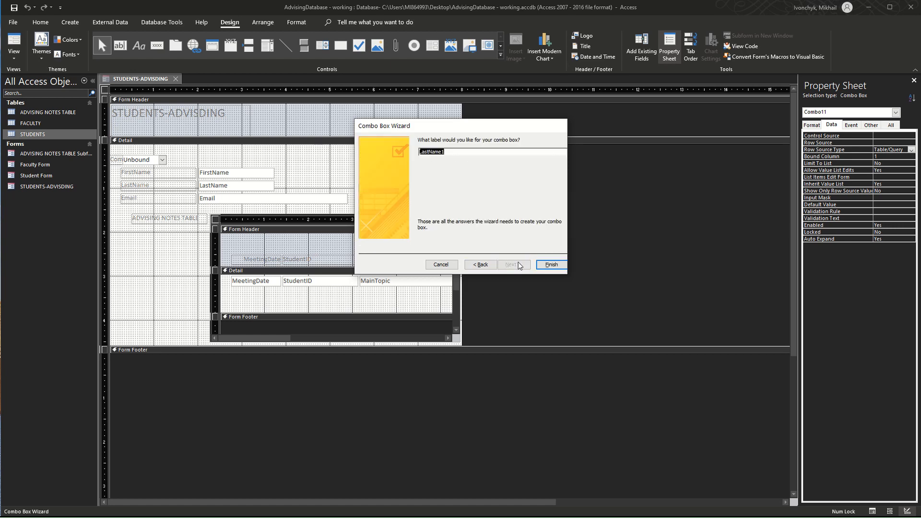
{"action": "left_click", "coordinate": [459, 151]}
{"action": "left_click", "coordinate": [550, 264]}
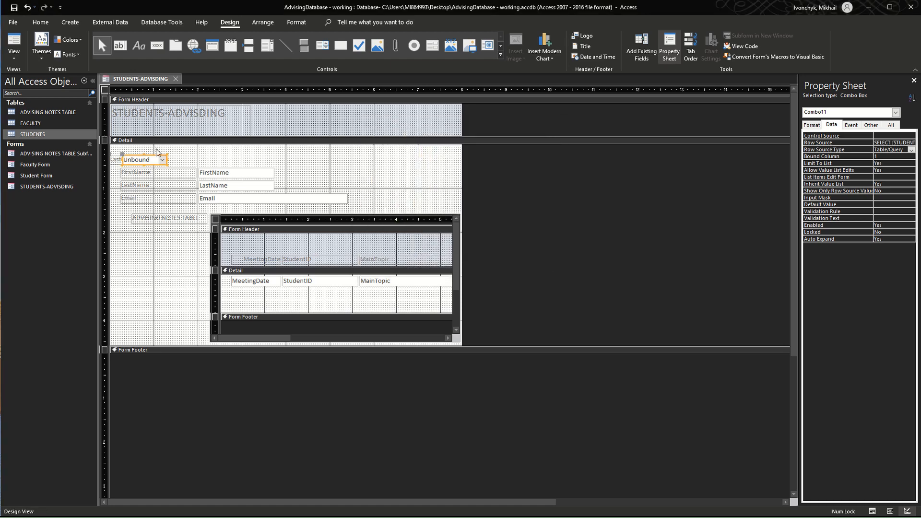
Step: Move the combo box's label apart from its field, near the upper edge of the Detail section, and change its text to Last Name
{"action": "left_click_drag", "start_coordinate": [167, 158], "coordinate": [211, 157]}
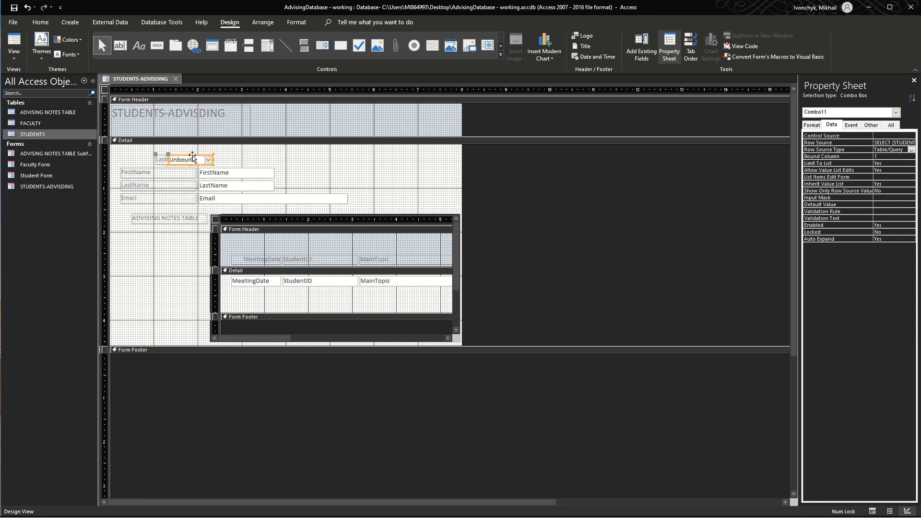
{"action": "left_click", "coordinate": [163, 156]}
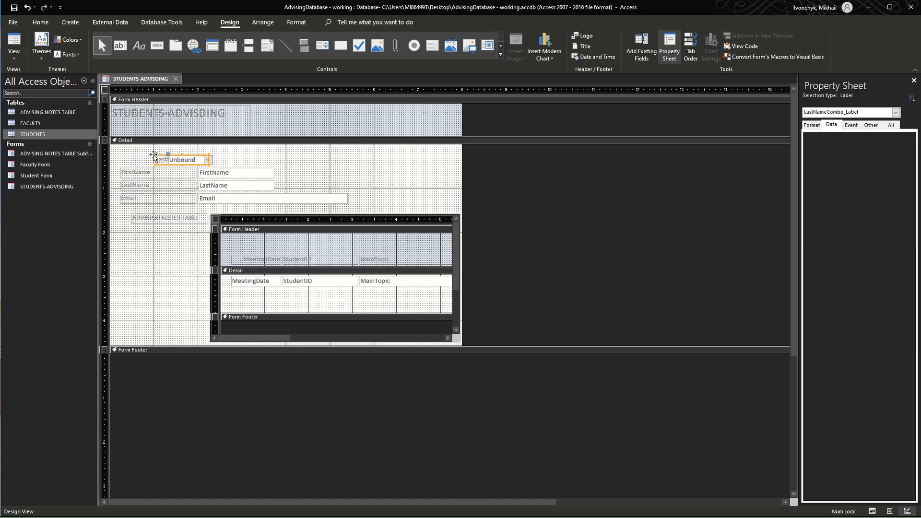
{"action": "mouse_move", "coordinate": [167, 157]}
{"action": "left_mouse_down"}
{"action": "mouse_move", "coordinate": [114, 148]}
{"action": "mouse_move", "coordinate": [166, 150]}
{"action": "left_mouse_up"}
{"action": "key", "text": "Delete"}
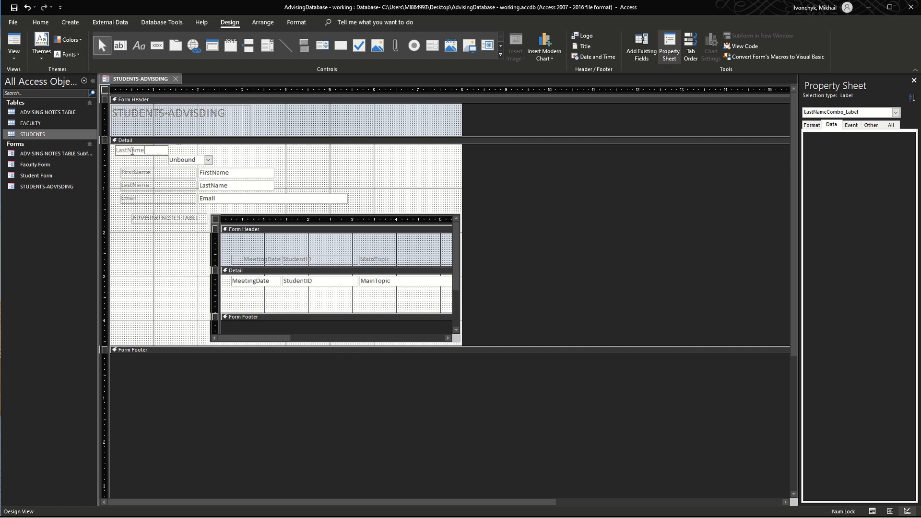
{"action": "left_click", "coordinate": [128, 151]}
Step: Place the combo box beside the Last Name label and make it wider
{"action": "left_click", "coordinate": [183, 161]}
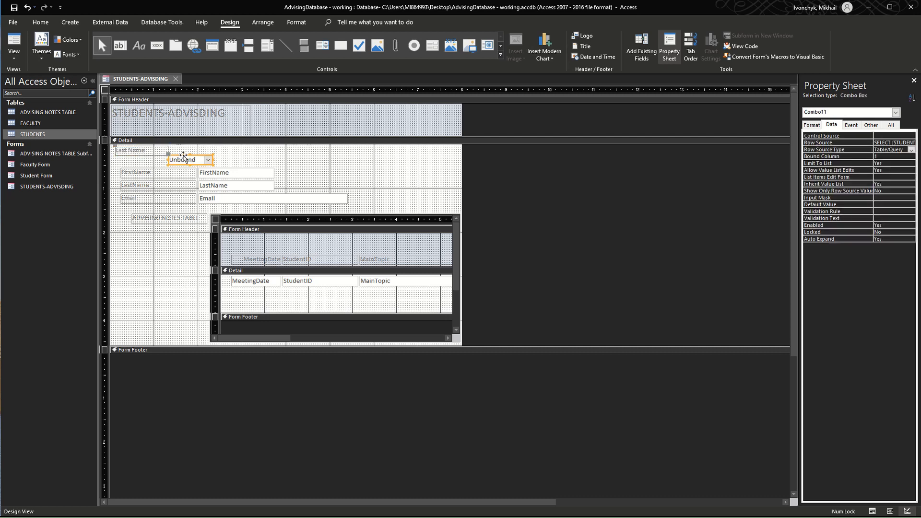
{"action": "left_click", "coordinate": [180, 160]}
{"action": "left_click", "coordinate": [192, 154]}
{"action": "left_click_drag", "start_coordinate": [168, 153], "coordinate": [230, 150]}
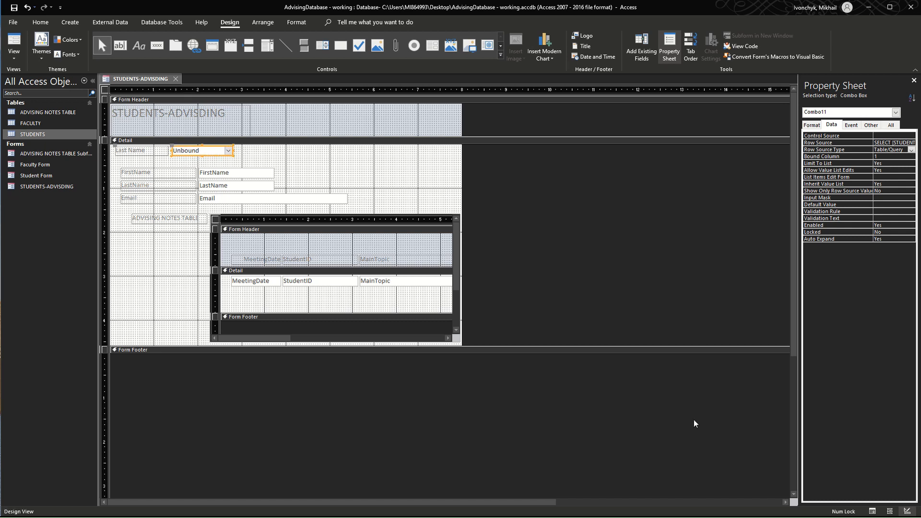
Step: Switch to Form View and test the Last Name combo box by looking up three different students
{"action": "left_click", "coordinate": [871, 511]}
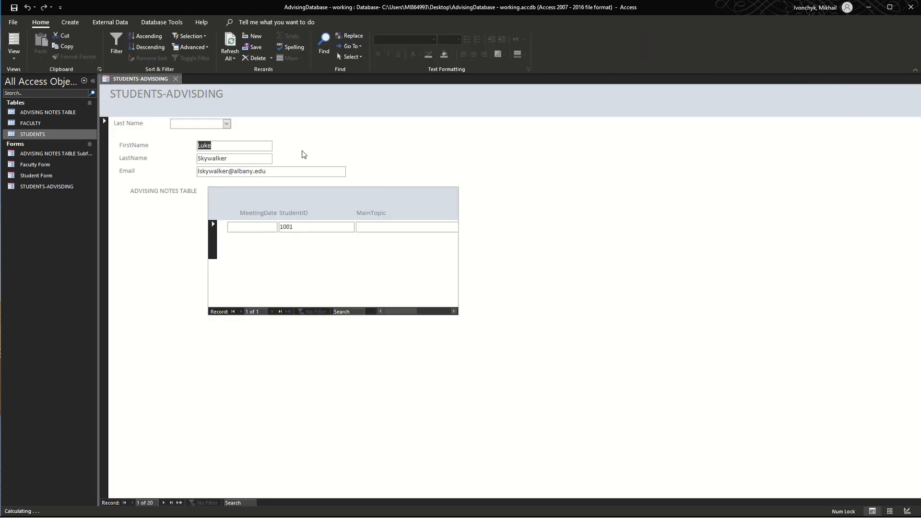
{"action": "left_click", "coordinate": [226, 123]}
{"action": "left_click", "coordinate": [229, 132]}
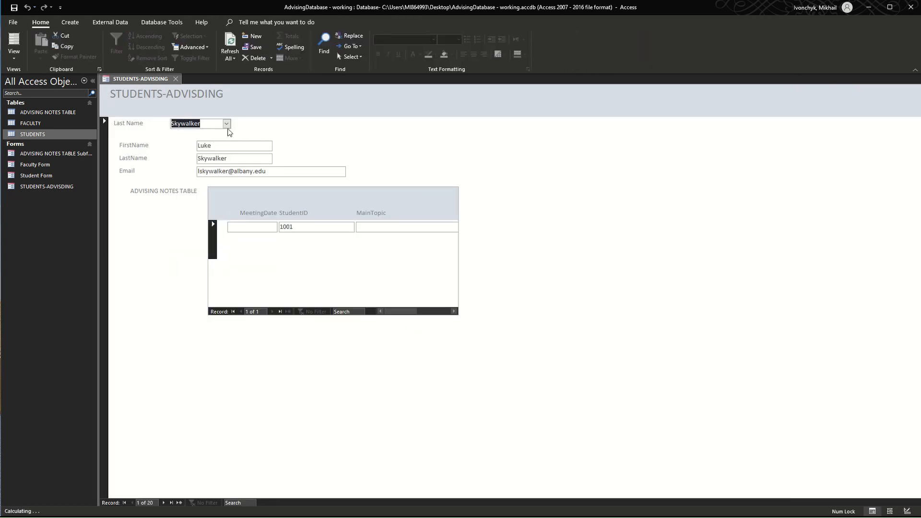
{"action": "left_click", "coordinate": [226, 124]}
{"action": "left_click", "coordinate": [192, 151]}
{"action": "left_click", "coordinate": [227, 125]}
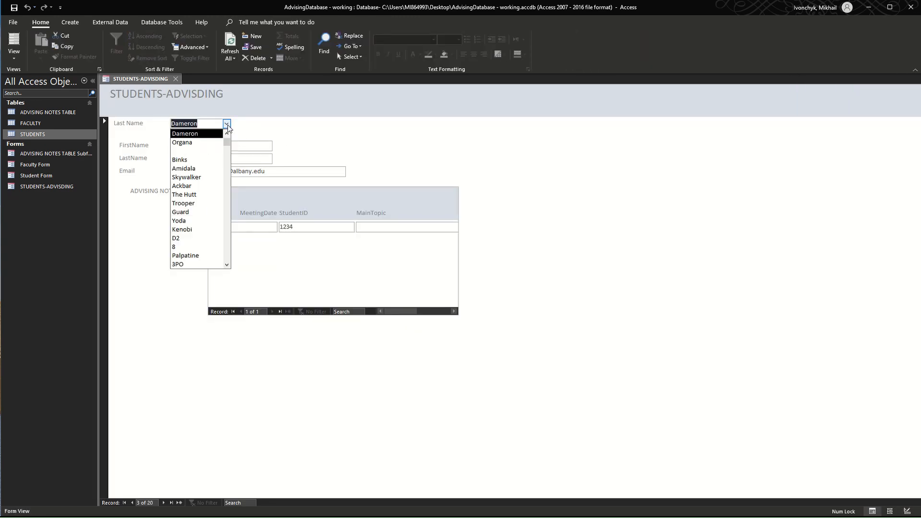
{"action": "left_click", "coordinate": [185, 186]}
Step: Look up more students with the Last Name combo box, checking the list from its first entries onward
{"action": "left_click", "coordinate": [226, 124]}
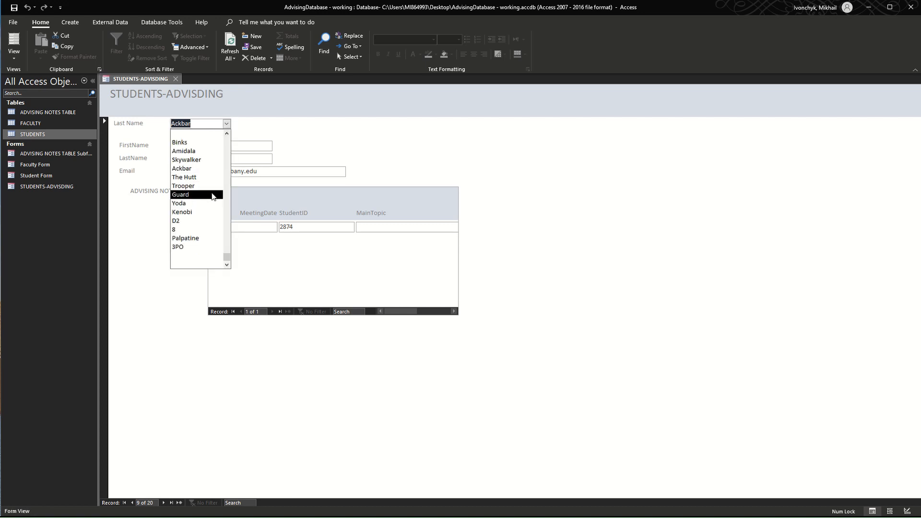
{"action": "left_click", "coordinate": [228, 124]}
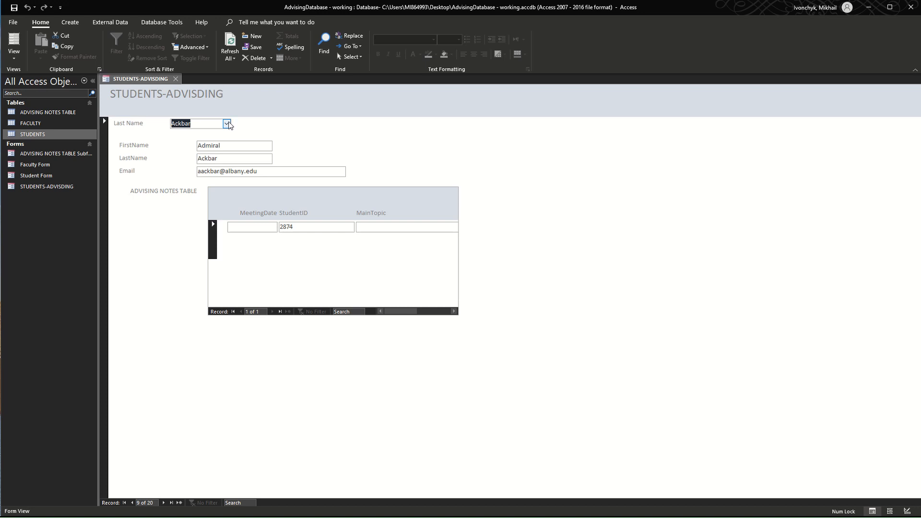
{"action": "left_click", "coordinate": [228, 123]}
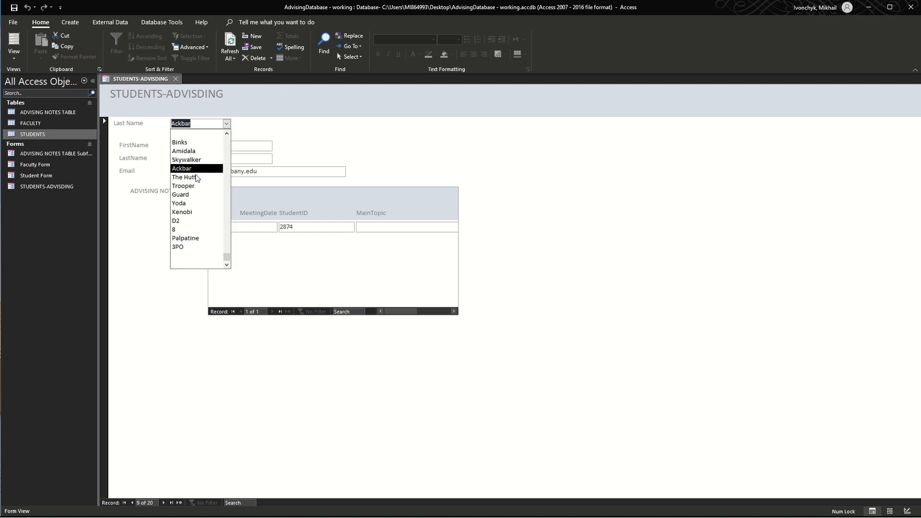
{"action": "left_click", "coordinate": [195, 204]}
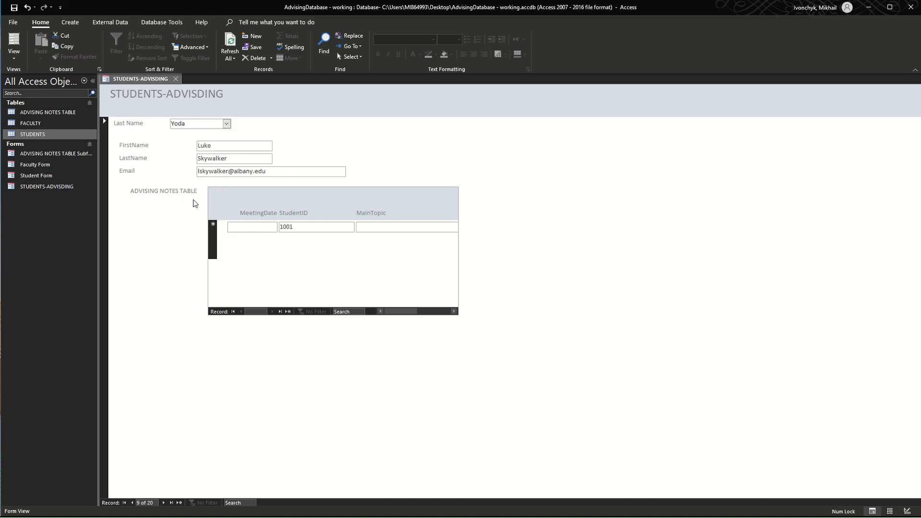
{"action": "left_click", "coordinate": [227, 124]}
{"action": "left_click", "coordinate": [191, 157]}
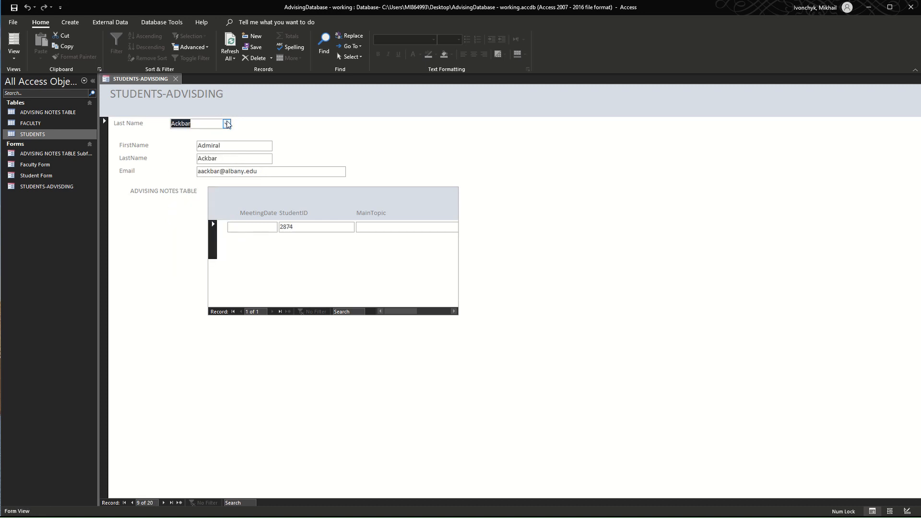
{"action": "left_click", "coordinate": [227, 124]}
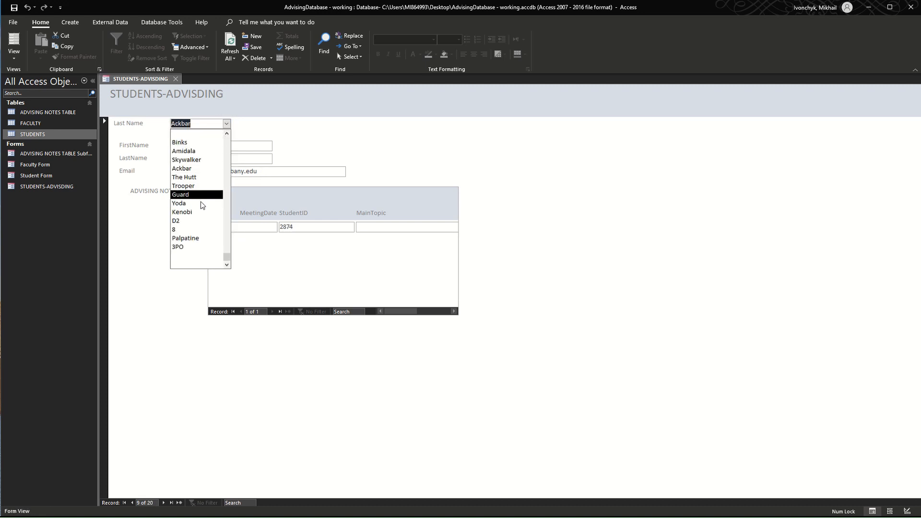
{"action": "scroll", "coordinate": [203, 230], "scroll_direction": "up", "scroll_amount": 2}
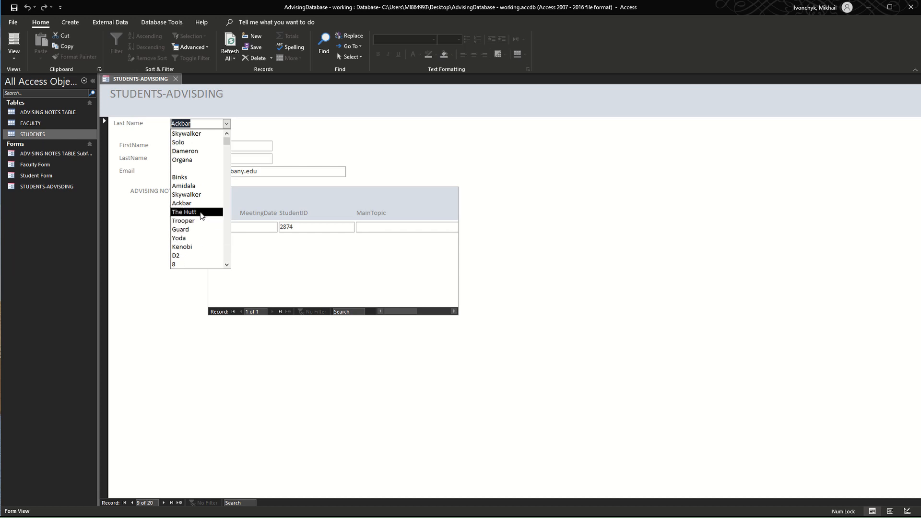
{"action": "left_click", "coordinate": [202, 212]}
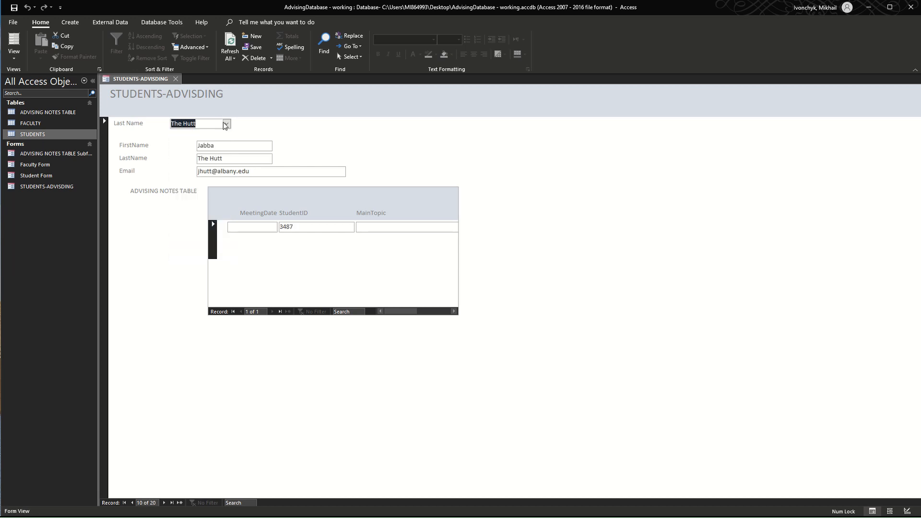
Step: Look up the second student sharing a duplicate last name and check the subform's MeetingDate and MainTopic fields
{"action": "left_click", "coordinate": [227, 125]}
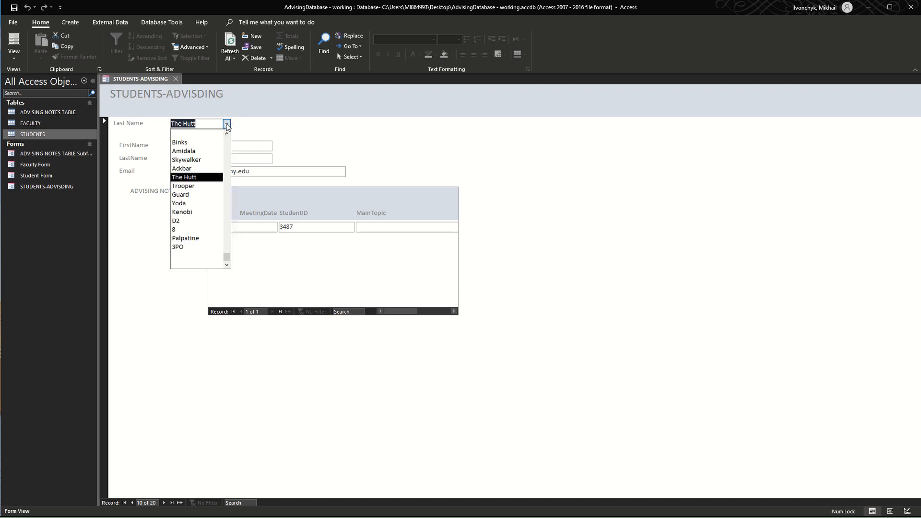
{"action": "left_click", "coordinate": [192, 160]}
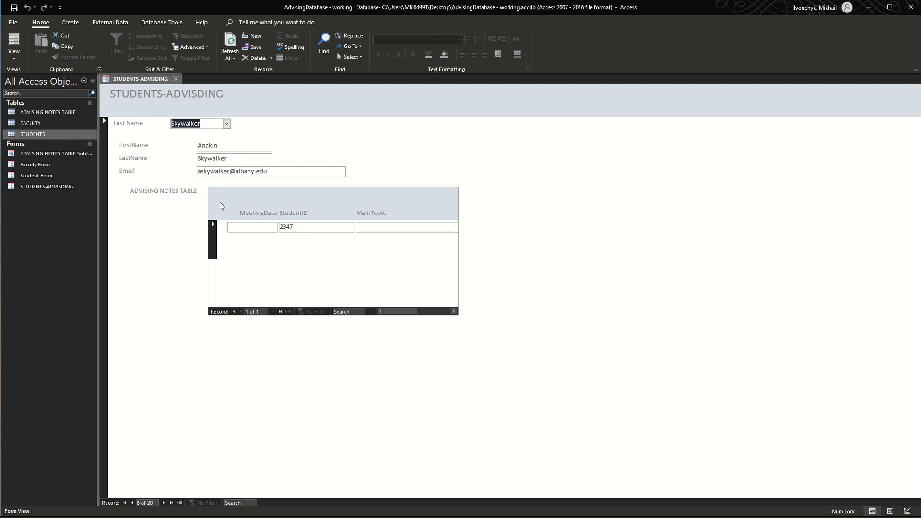
{"action": "left_click", "coordinate": [258, 227]}
{"action": "left_click", "coordinate": [359, 227]}
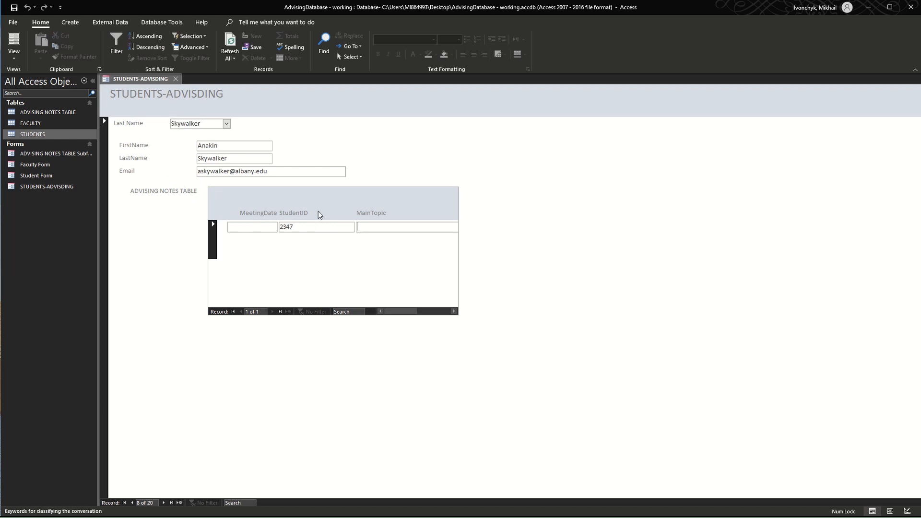
Step: In Design View, move the FirstName field and its label directly below the Last Name lookup and change the label to First Name
{"action": "left_click", "coordinate": [906, 511]}
{"action": "left_click", "coordinate": [146, 171]}
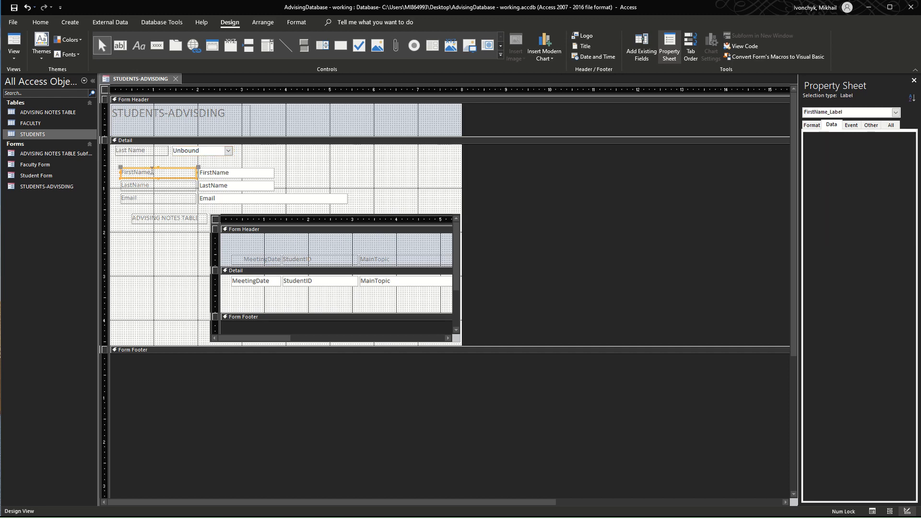
{"action": "left_click_drag", "start_coordinate": [141, 168], "coordinate": [136, 157]}
{"action": "left_click", "coordinate": [128, 161]}
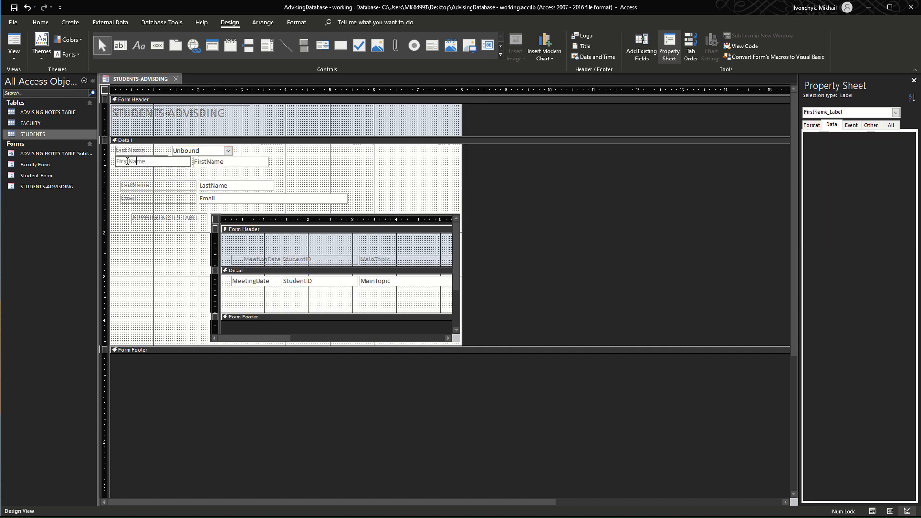
{"action": "left_click", "coordinate": [188, 174]}
{"action": "left_click", "coordinate": [188, 161]}
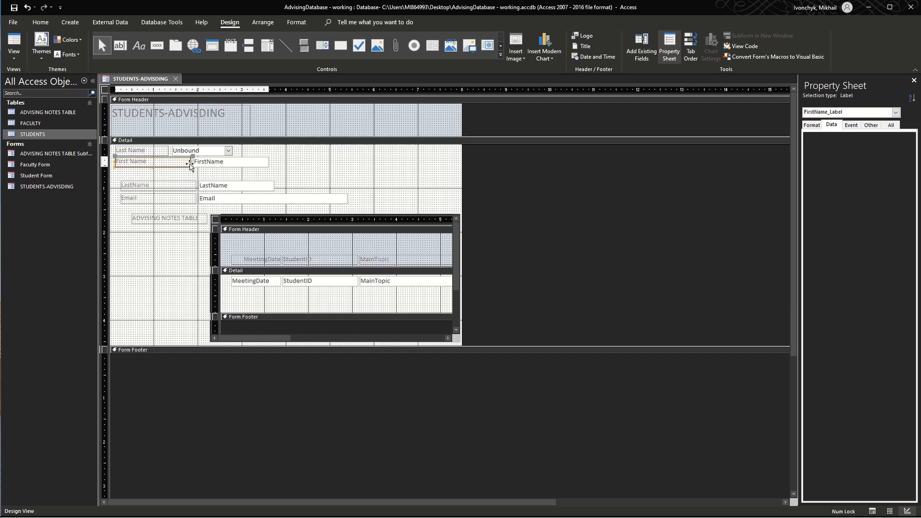
Step: Narrow the First Name label and the Last Name lookup label to roughly the width of their text
{"action": "left_click_drag", "start_coordinate": [190, 161], "coordinate": [167, 161]}
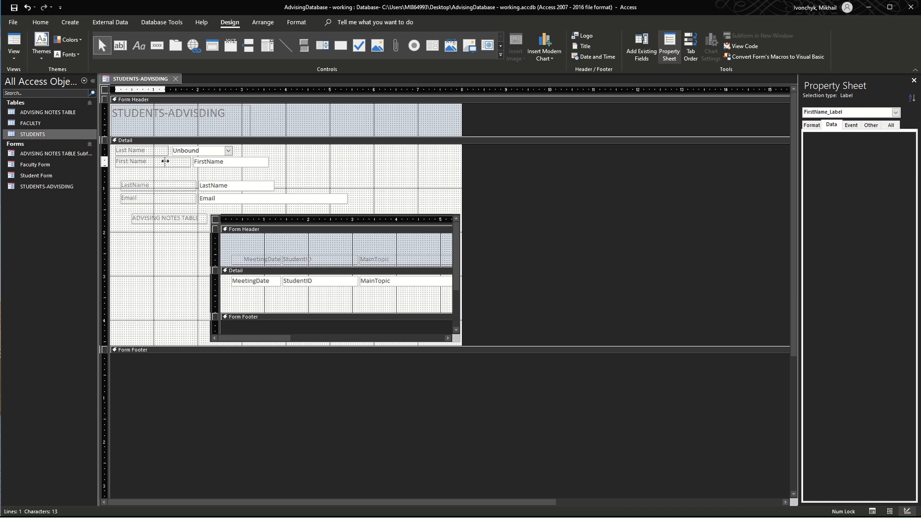
{"action": "left_click_drag", "start_coordinate": [163, 161], "coordinate": [150, 161]}
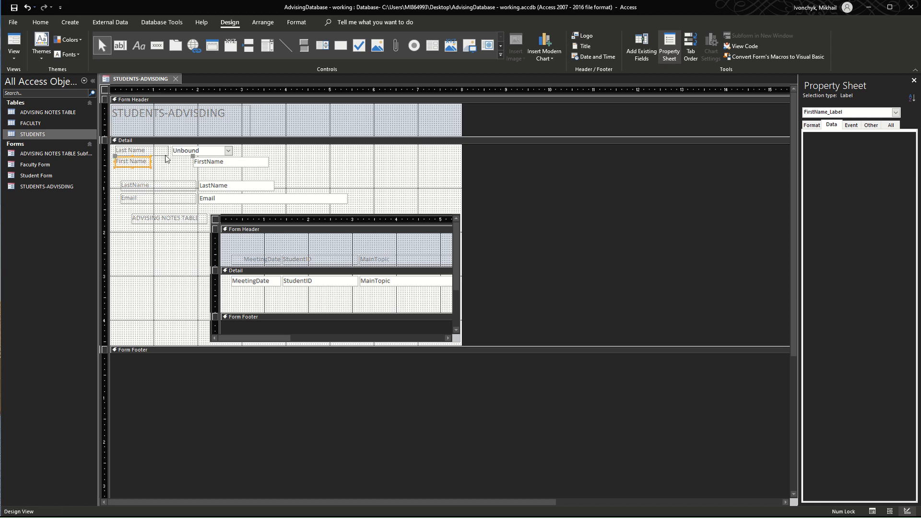
{"action": "left_click", "coordinate": [164, 154]}
{"action": "left_click", "coordinate": [161, 151]}
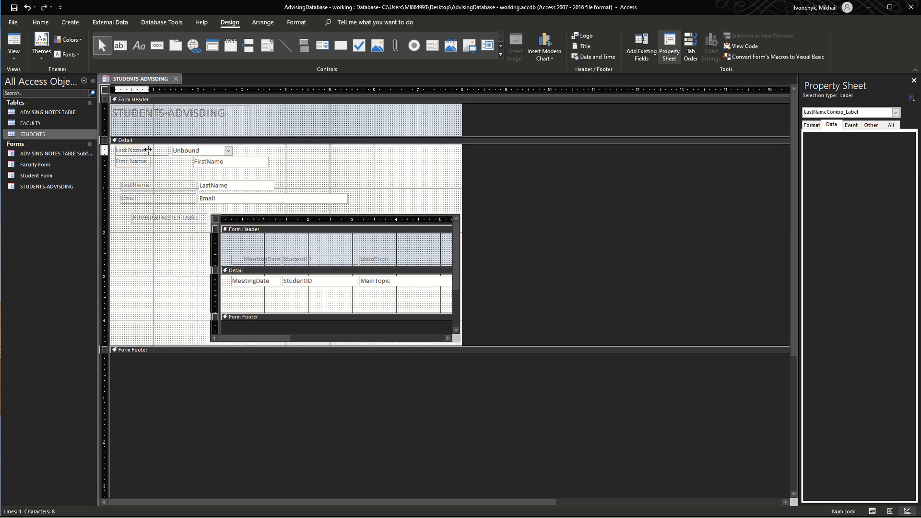
Step: Move the FirstName box and the Last Name combo box closer to their labels, lining up the two boxes
{"action": "left_click", "coordinate": [211, 164]}
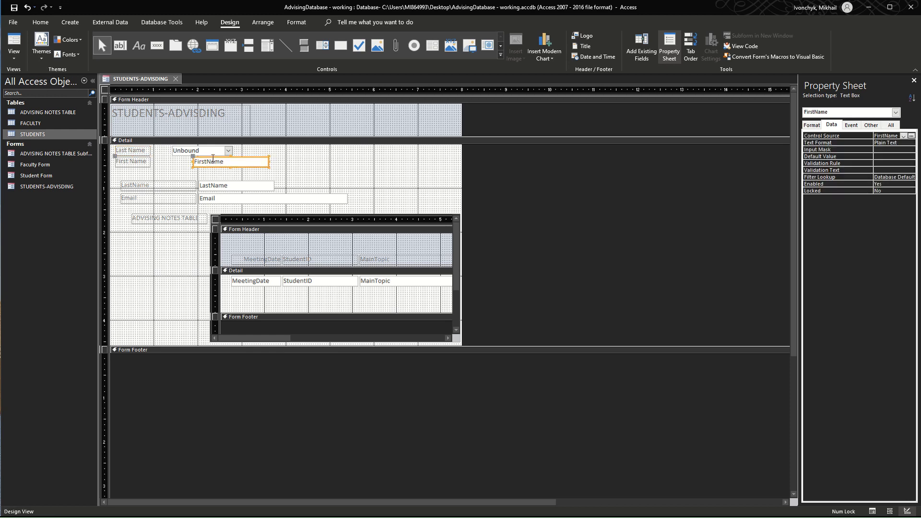
{"action": "left_click_drag", "start_coordinate": [214, 158], "coordinate": [154, 147]}
{"action": "left_click", "coordinate": [183, 148]}
{"action": "left_click", "coordinate": [176, 165]}
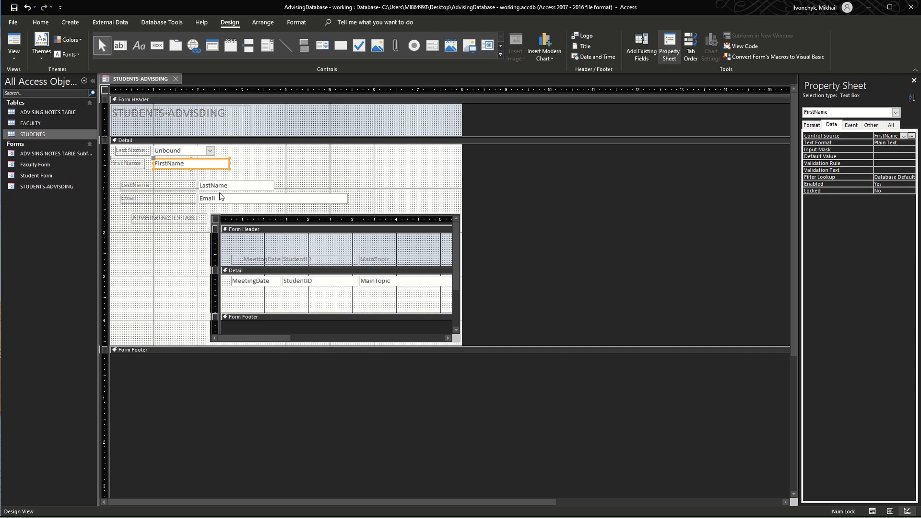
Step: Move the LastName field and its label onto the FirstName row, and shorten the FirstName box to make room
{"action": "left_click", "coordinate": [173, 184]}
{"action": "left_click_drag", "start_coordinate": [126, 183], "coordinate": [197, 164]}
{"action": "left_click", "coordinate": [228, 165]}
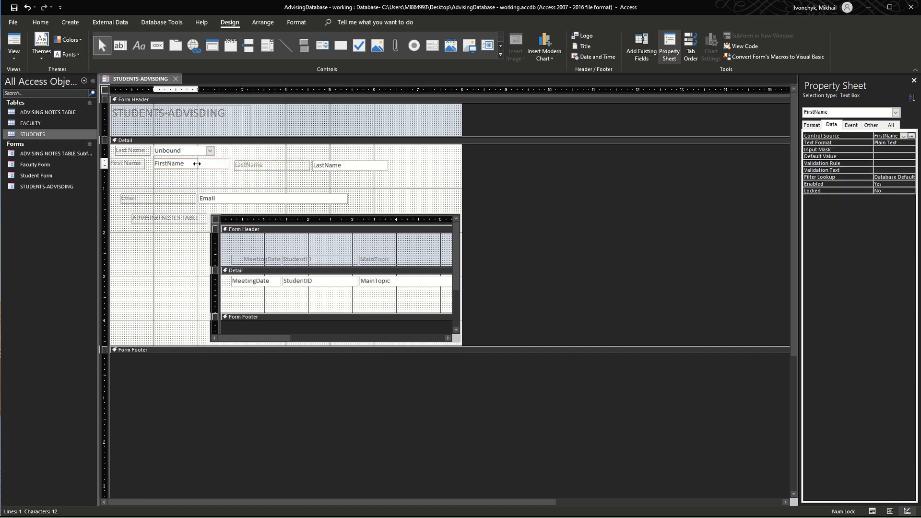
{"action": "left_click", "coordinate": [253, 164]}
{"action": "left_click_drag", "start_coordinate": [253, 164], "coordinate": [221, 160]}
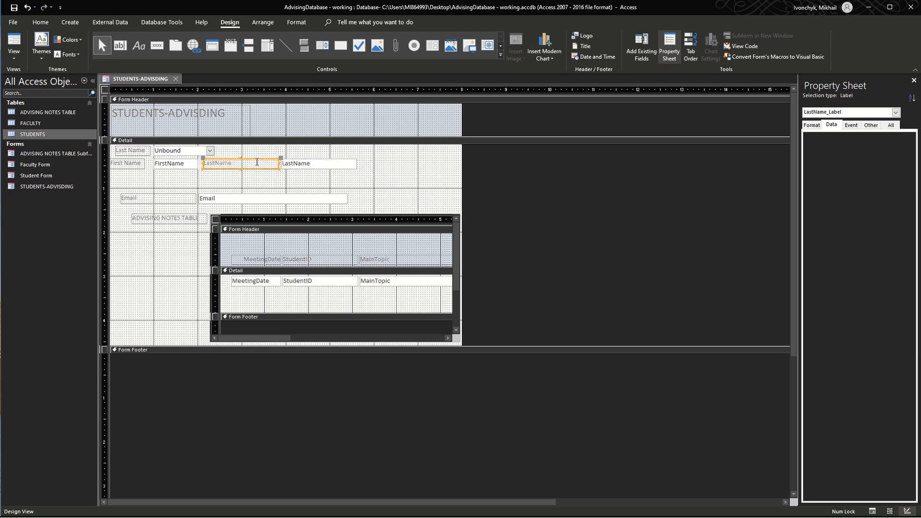
Step: Change the LastName label to Last Name, narrow it, and move the LastName box closer to the FirstName box
{"action": "left_click", "coordinate": [217, 163]}
{"action": "left_click", "coordinate": [277, 176]}
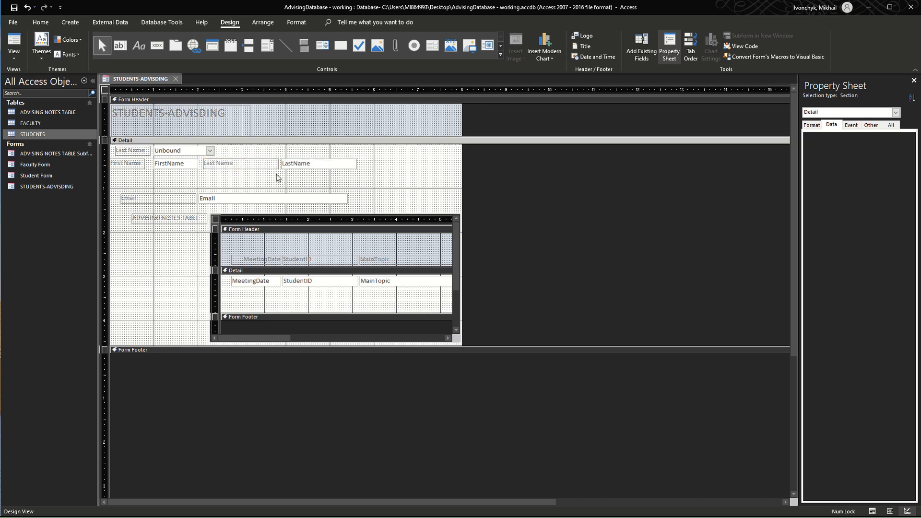
{"action": "left_click", "coordinate": [276, 168]}
{"action": "left_click", "coordinate": [235, 163]}
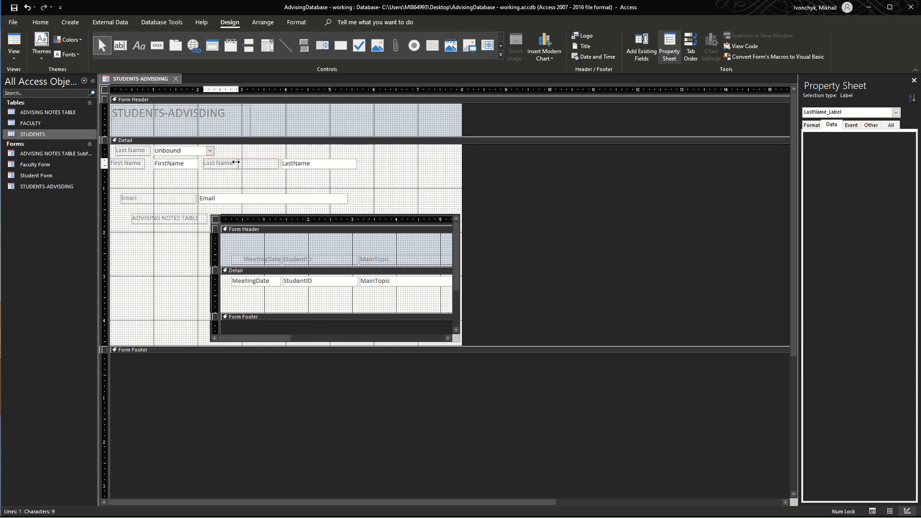
{"action": "left_click_drag", "start_coordinate": [236, 162], "coordinate": [236, 162]}
{"action": "left_click", "coordinate": [298, 166]}
{"action": "left_click_drag", "start_coordinate": [300, 159], "coordinate": [261, 161]}
Step: Move the Email label and field onto the name row after LastName, and shorten the Email box
{"action": "left_click", "coordinate": [175, 198]}
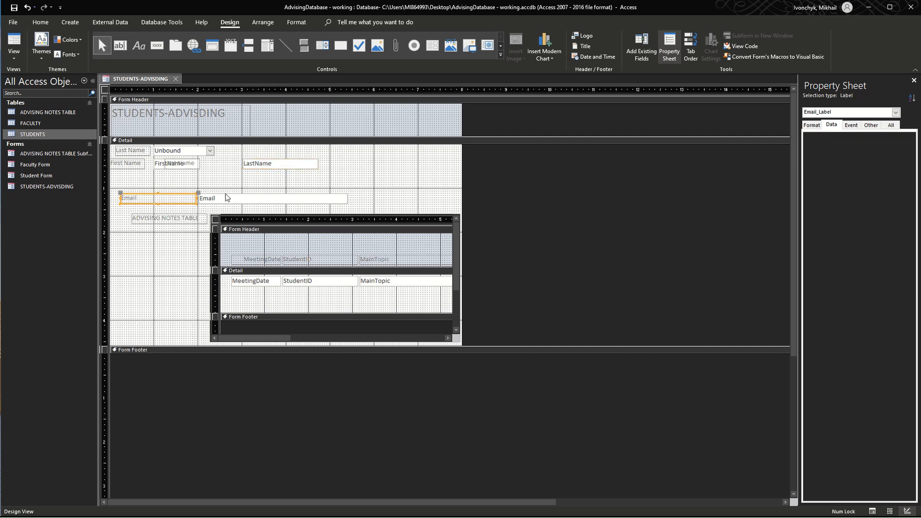
{"action": "left_click", "coordinate": [228, 197], "text": "shift"}
{"action": "left_click_drag", "start_coordinate": [241, 193], "coordinate": [435, 159]}
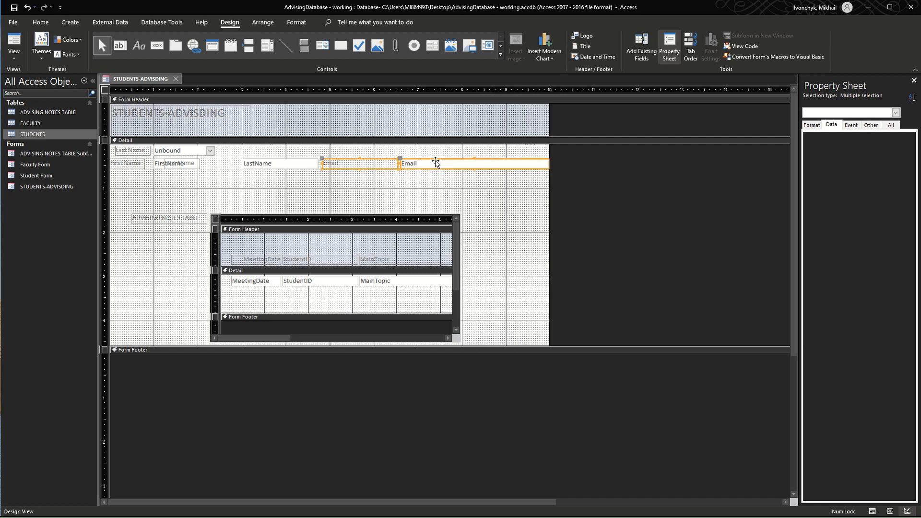
{"action": "left_click_drag", "start_coordinate": [550, 163], "coordinate": [477, 163]}
{"action": "key", "text": "ctrl+z"}
{"action": "left_click", "coordinate": [406, 178]}
{"action": "left_click", "coordinate": [445, 163]}
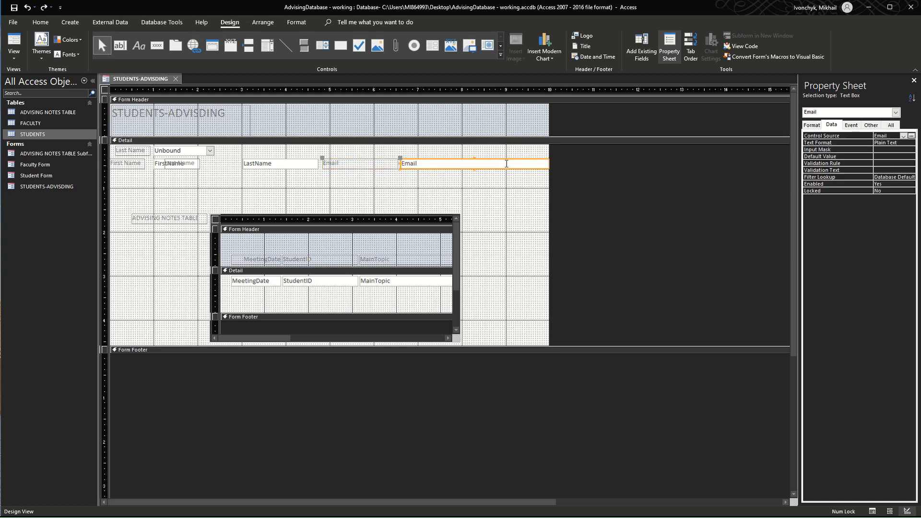
{"action": "left_click_drag", "start_coordinate": [550, 164], "coordinate": [462, 163]}
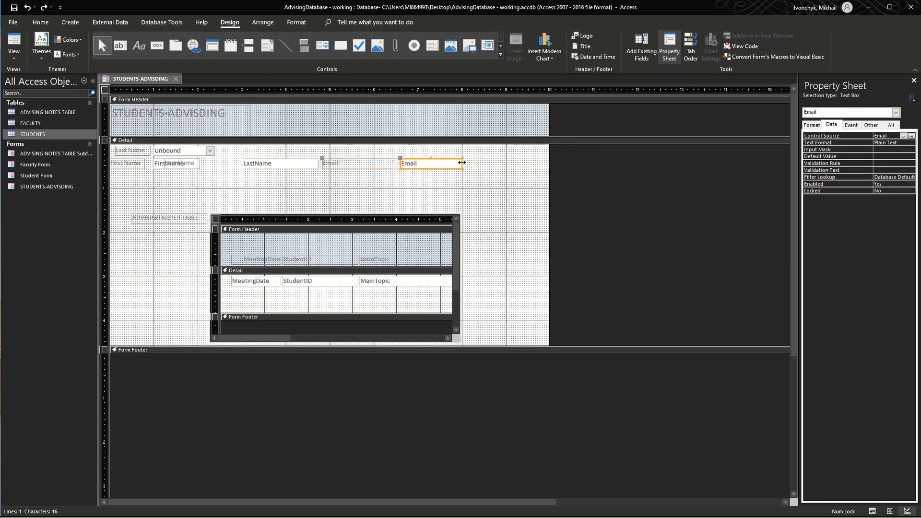
Step: Narrow the Email label and move the Email box up against it
{"action": "left_click", "coordinate": [395, 164]}
{"action": "left_click_drag", "start_coordinate": [398, 162], "coordinate": [359, 158]}
{"action": "left_click", "coordinate": [413, 163]}
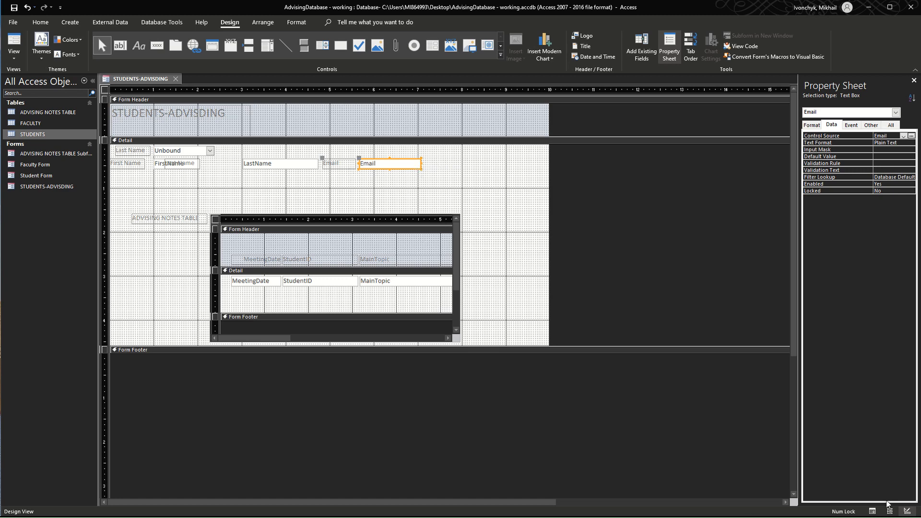
Step: Preview the layout in Form View, and widen the Email box in Design View to fit full addresses
{"action": "left_click", "coordinate": [872, 510]}
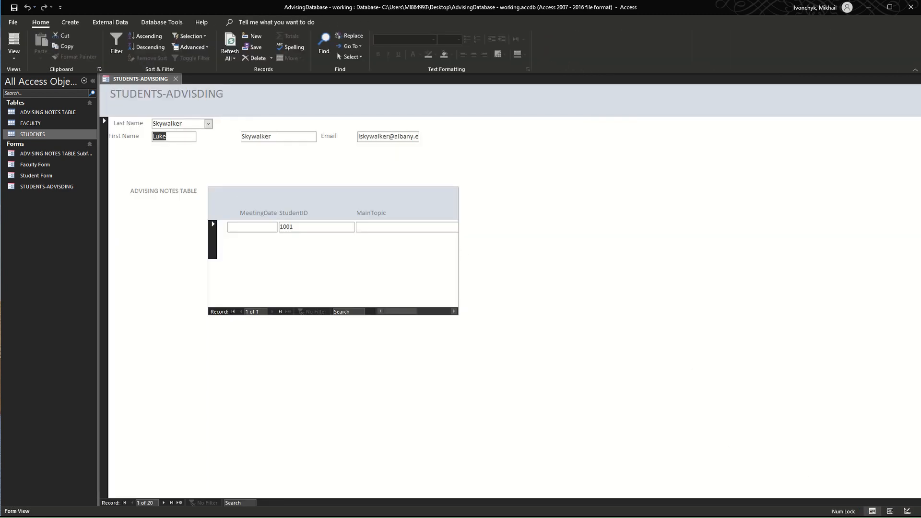
{"action": "left_click", "coordinate": [906, 511]}
{"action": "left_click", "coordinate": [420, 164]}
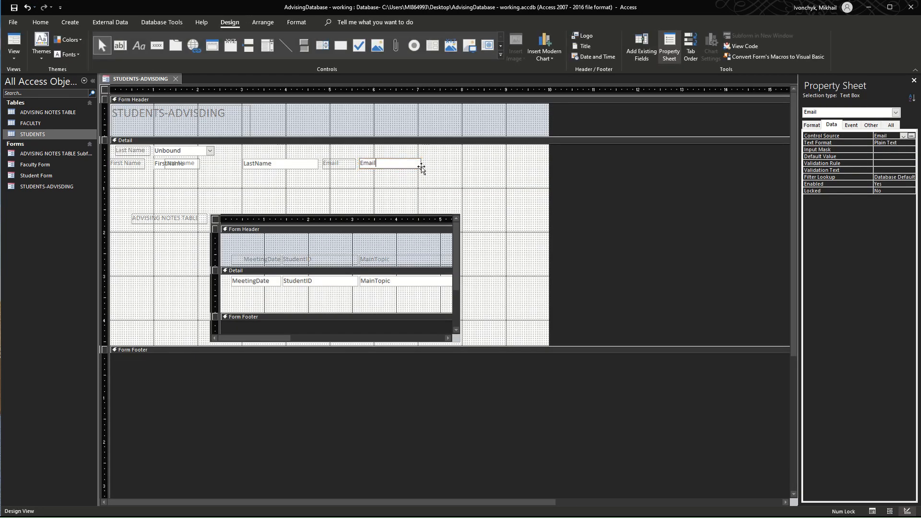
{"action": "left_click", "coordinate": [420, 167]}
{"action": "left_click_drag", "start_coordinate": [421, 163], "coordinate": [459, 163]}
Step: Narrow the LastName box, place the Last Name label between the FirstName and LastName boxes, and preview the form
{"action": "left_click", "coordinate": [254, 163]}
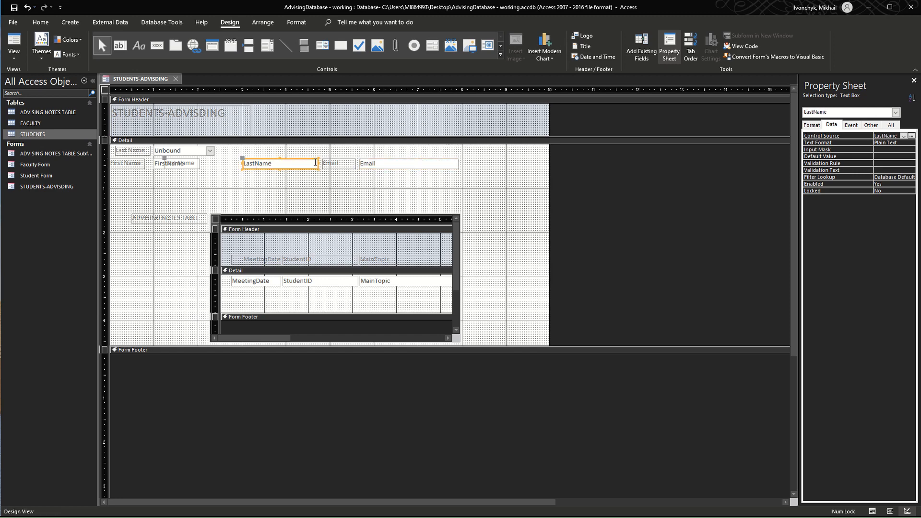
{"action": "left_click_drag", "start_coordinate": [319, 164], "coordinate": [277, 163]}
{"action": "left_click", "coordinate": [184, 164]}
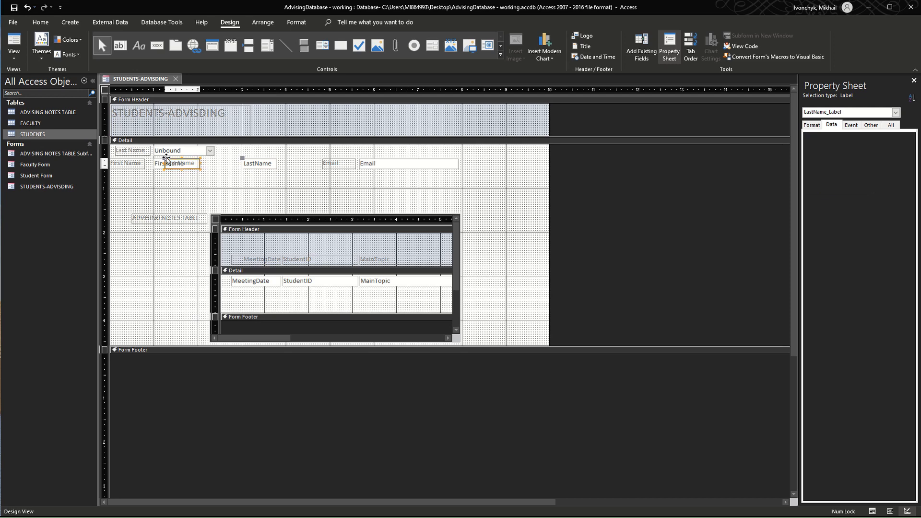
{"action": "left_click_drag", "start_coordinate": [166, 158], "coordinate": [205, 158]}
{"action": "left_click", "coordinate": [273, 164]}
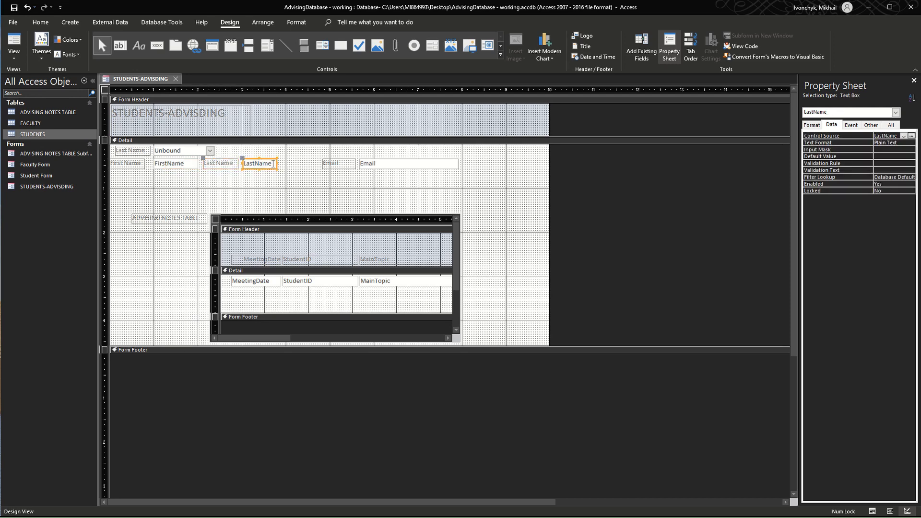
{"action": "left_click_drag", "start_coordinate": [279, 165], "coordinate": [307, 164]}
{"action": "left_click", "coordinate": [872, 511]}
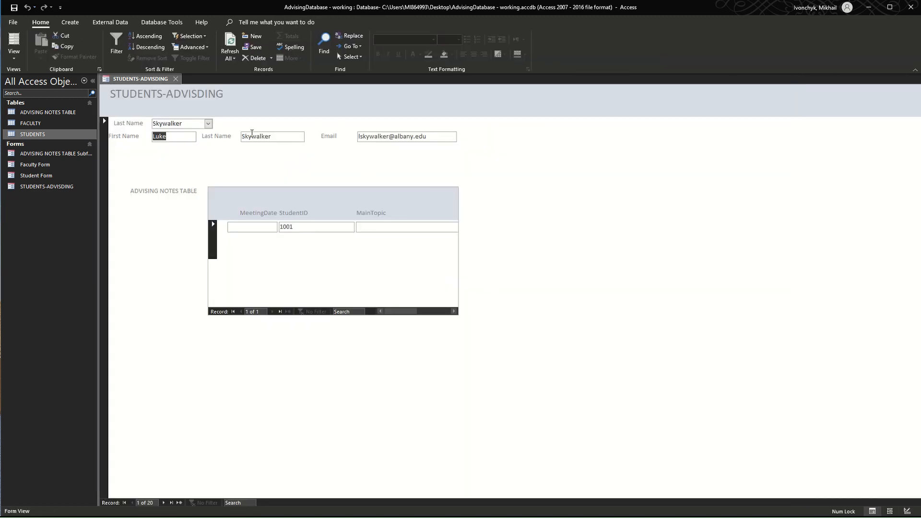
Step: Back in Design View, narrow the Email label further and shift the Email box closer to it
{"action": "left_click", "coordinate": [908, 510]}
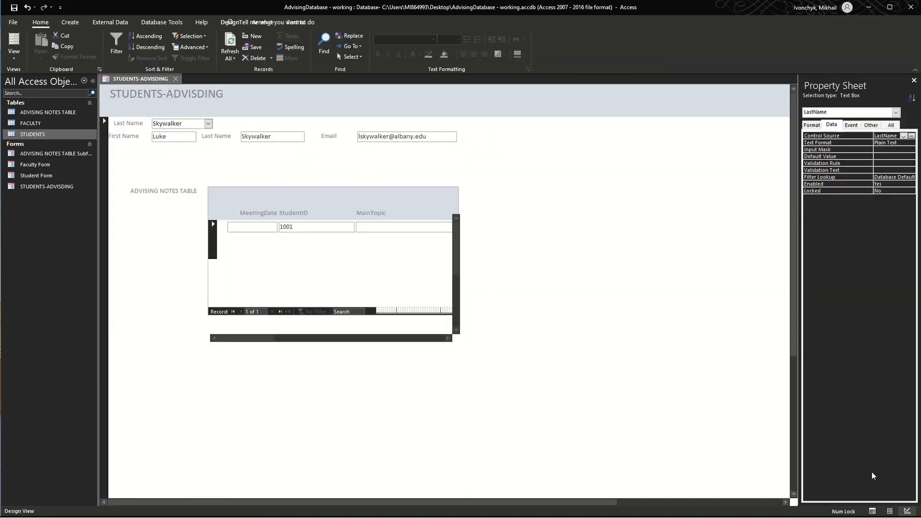
{"action": "left_click", "coordinate": [354, 163]}
{"action": "left_click_drag", "start_coordinate": [356, 163], "coordinate": [349, 161]}
{"action": "left_click", "coordinate": [368, 163]}
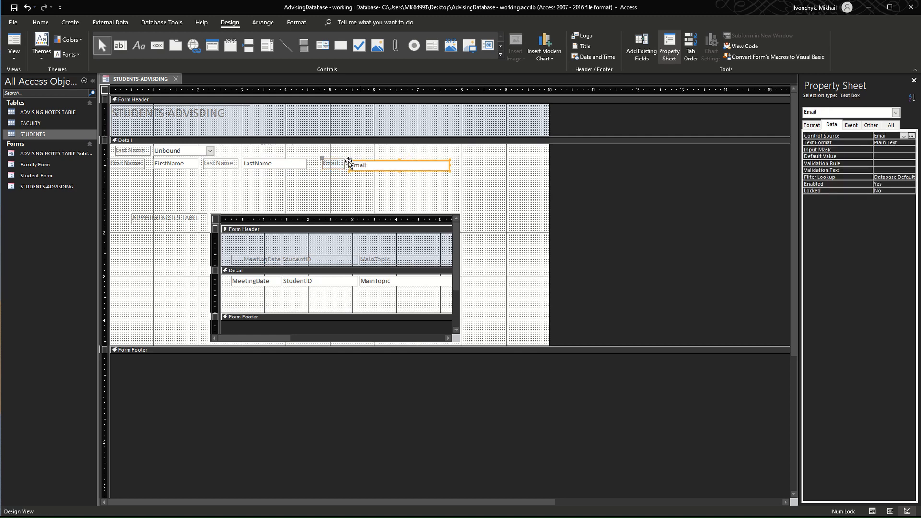
Step: Move the advising notes subform and its label up below the name row, and shorten the label to ADVISING NOTES
{"action": "left_click_drag", "start_coordinate": [180, 214], "coordinate": [164, 183]}
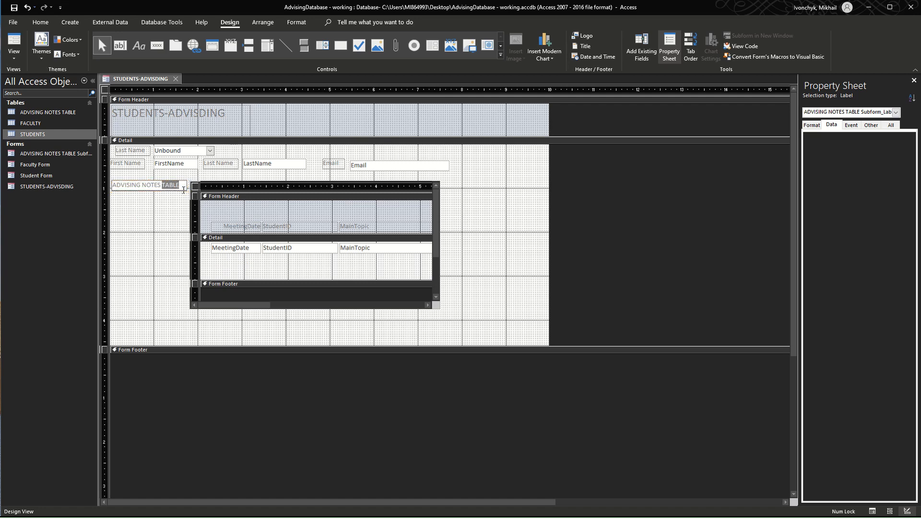
{"action": "type", "text": "="}
Step: Enlarge the advising notes subform to reveal the Notes field, and increase the height of its Detail section
{"action": "left_click", "coordinate": [438, 305]}
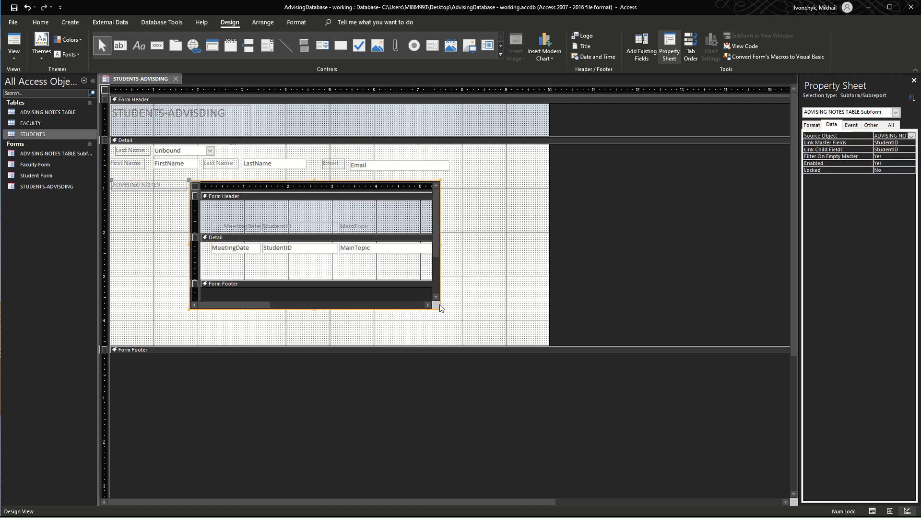
{"action": "left_click_drag", "start_coordinate": [441, 310], "coordinate": [489, 347]}
{"action": "left_click", "coordinate": [436, 307]}
{"action": "left_click", "coordinate": [436, 290]}
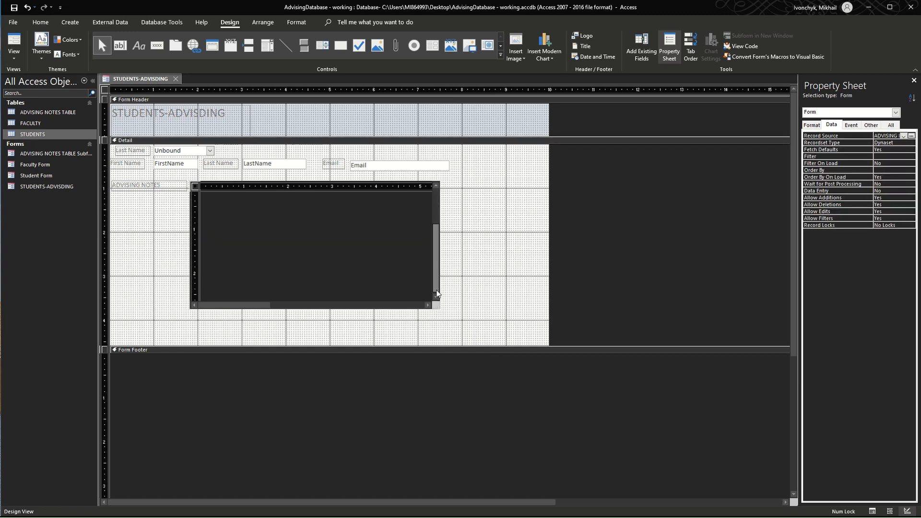
{"action": "left_click_drag", "start_coordinate": [436, 259], "coordinate": [436, 202]}
{"action": "left_click", "coordinate": [413, 184]}
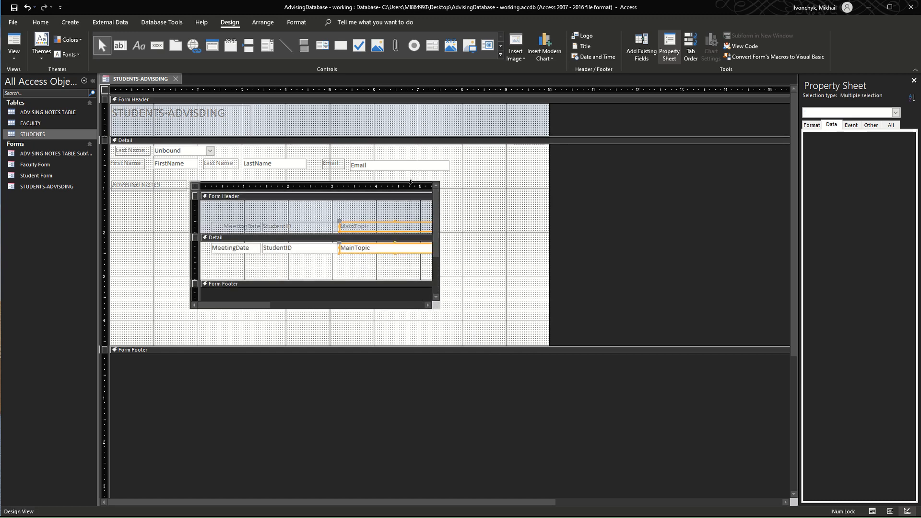
{"action": "left_click", "coordinate": [417, 181]}
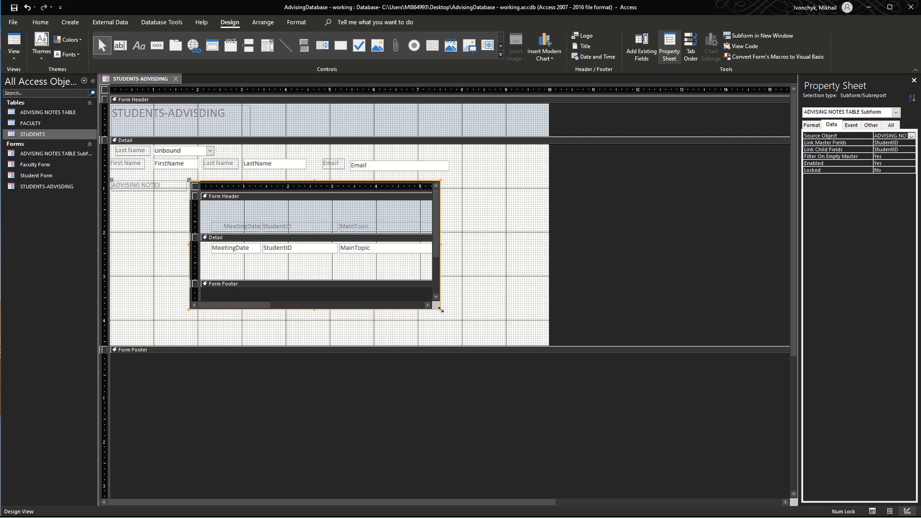
{"action": "left_click_drag", "start_coordinate": [440, 310], "coordinate": [535, 340]}
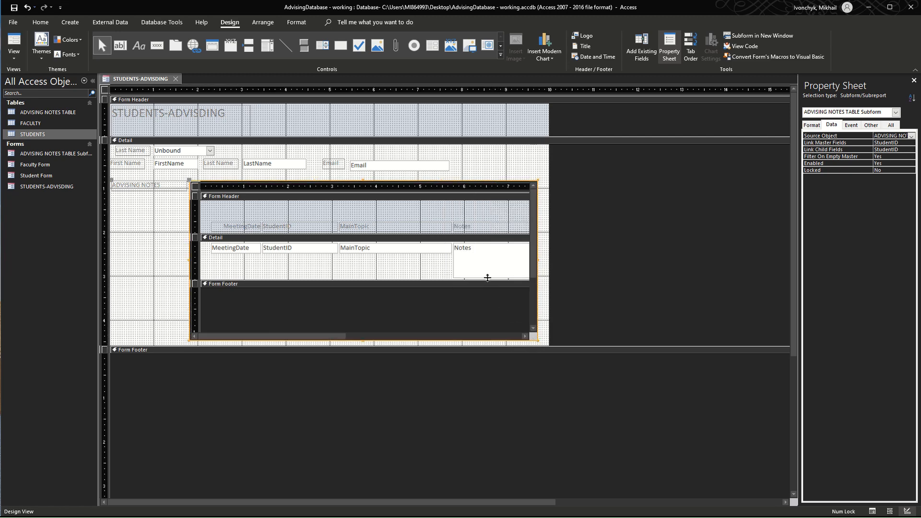
{"action": "left_click_drag", "start_coordinate": [489, 278], "coordinate": [495, 318]}
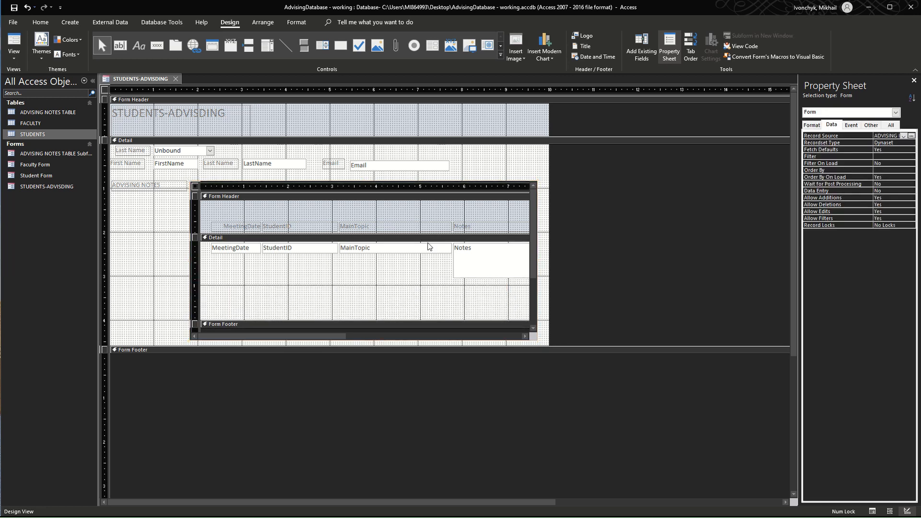
Step: Change the subform header labels to Meeting Date, Student ID and Main Topic, and narrow the Notes label
{"action": "left_click", "coordinate": [249, 227]}
{"action": "left_click", "coordinate": [246, 227]}
{"action": "left_click", "coordinate": [288, 226]}
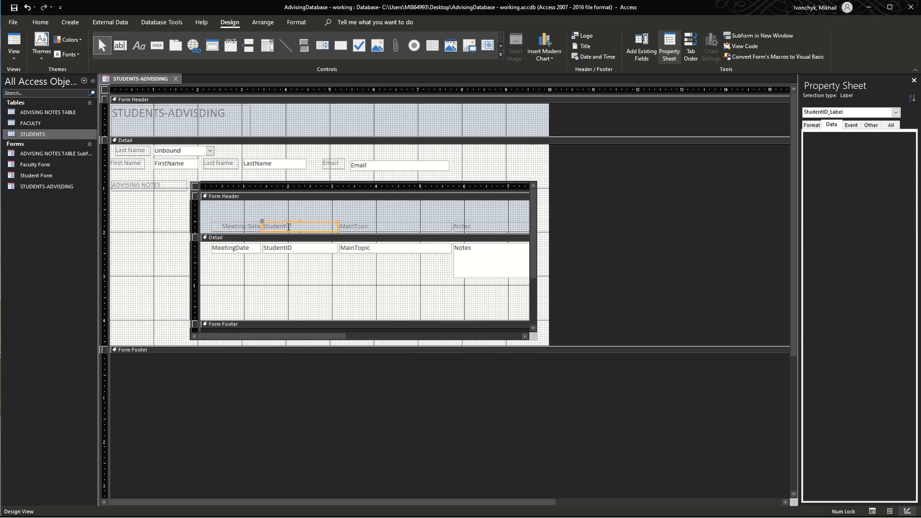
{"action": "left_click", "coordinate": [286, 226]}
{"action": "left_click", "coordinate": [355, 227]}
{"action": "left_click", "coordinate": [355, 226]}
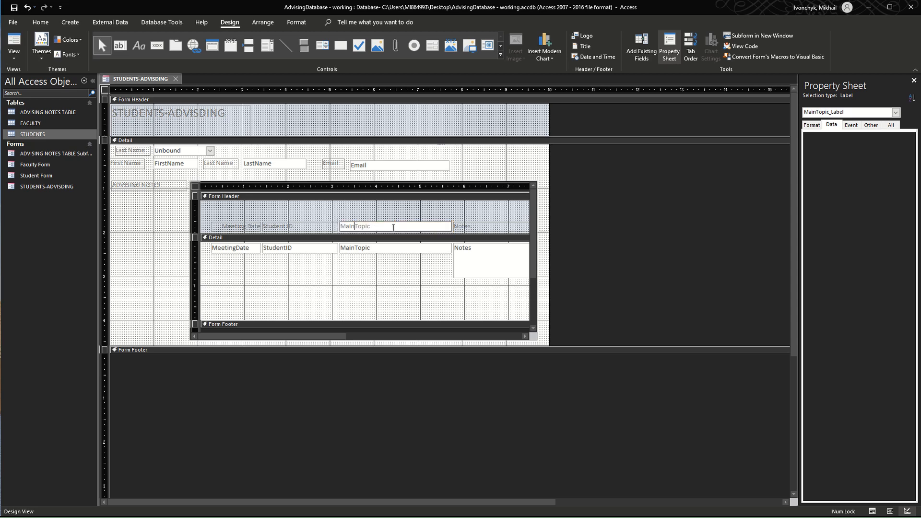
{"action": "left_click", "coordinate": [510, 224]}
{"action": "mouse_move", "coordinate": [453, 225]}
{"action": "left_mouse_down"}
{"action": "mouse_move", "coordinate": [519, 224]}
{"action": "mouse_move", "coordinate": [453, 224]}
{"action": "mouse_move", "coordinate": [510, 225]}
{"action": "mouse_move", "coordinate": [467, 224]}
{"action": "left_mouse_up"}
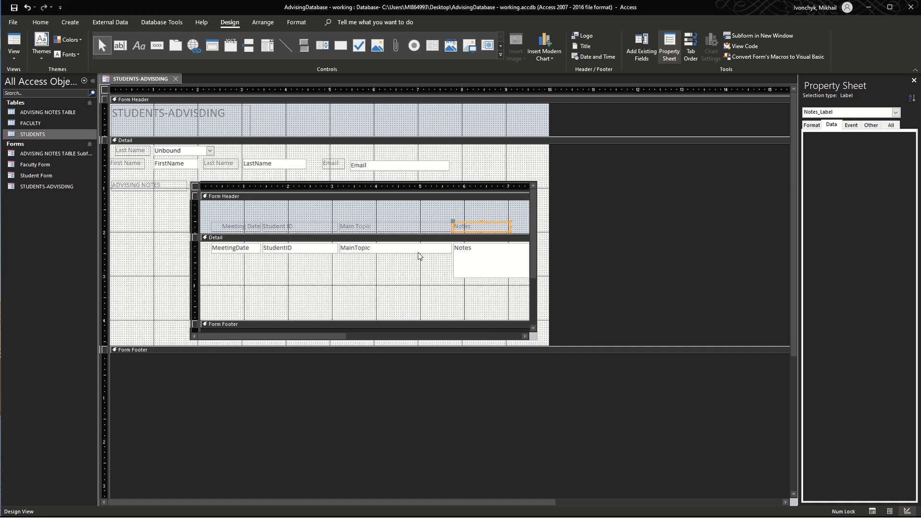
Step: Widen the form and the advising notes subform until the subform reaches about the 9-inch ruler mark
{"action": "left_click", "coordinate": [516, 267]}
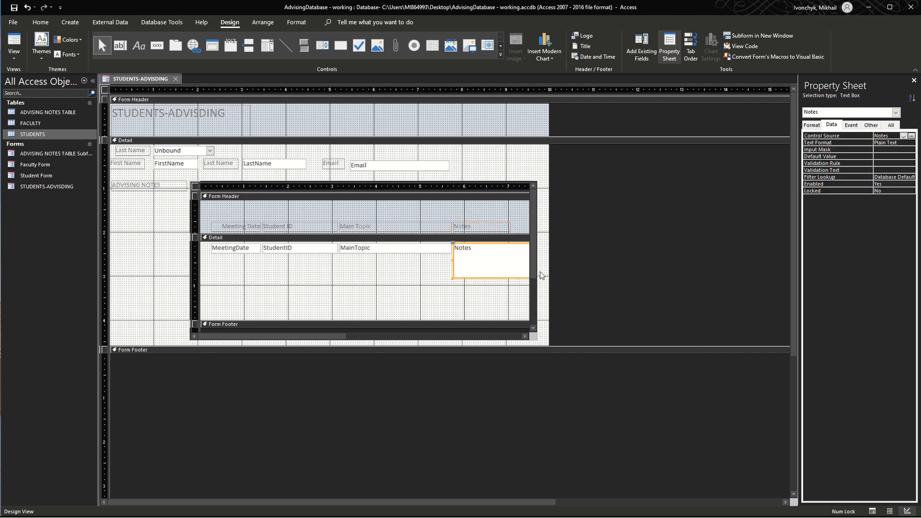
{"action": "left_click", "coordinate": [474, 270]}
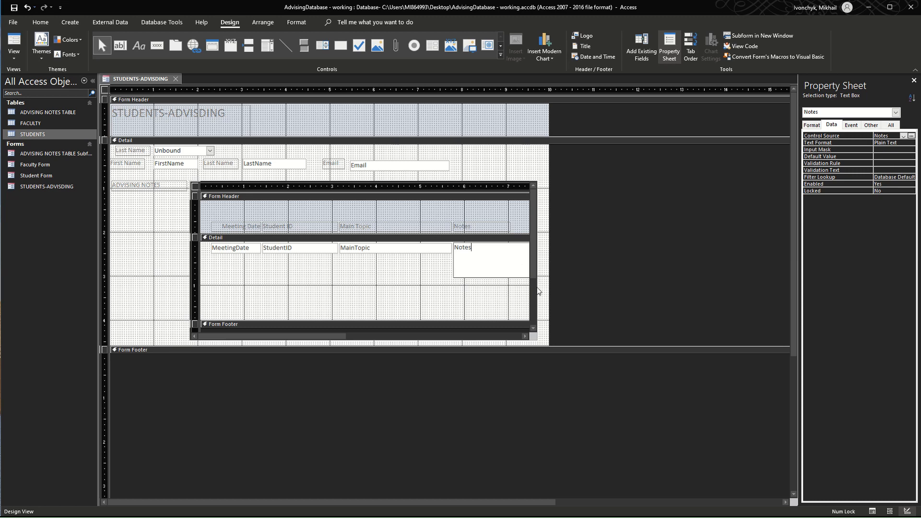
{"action": "left_click_drag", "start_coordinate": [548, 287], "coordinate": [626, 288]}
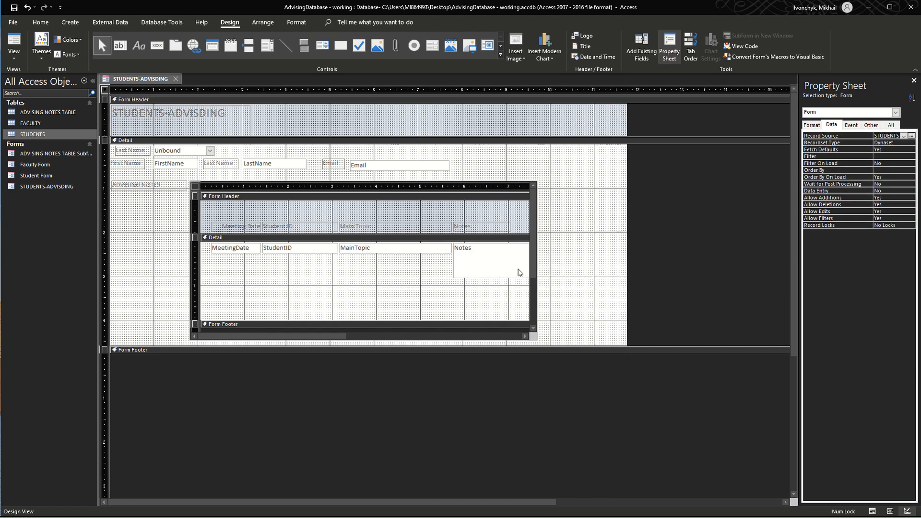
{"action": "left_click", "coordinate": [535, 269]}
{"action": "left_click_drag", "start_coordinate": [538, 259], "coordinate": [611, 260]}
{"action": "left_click", "coordinate": [509, 275]}
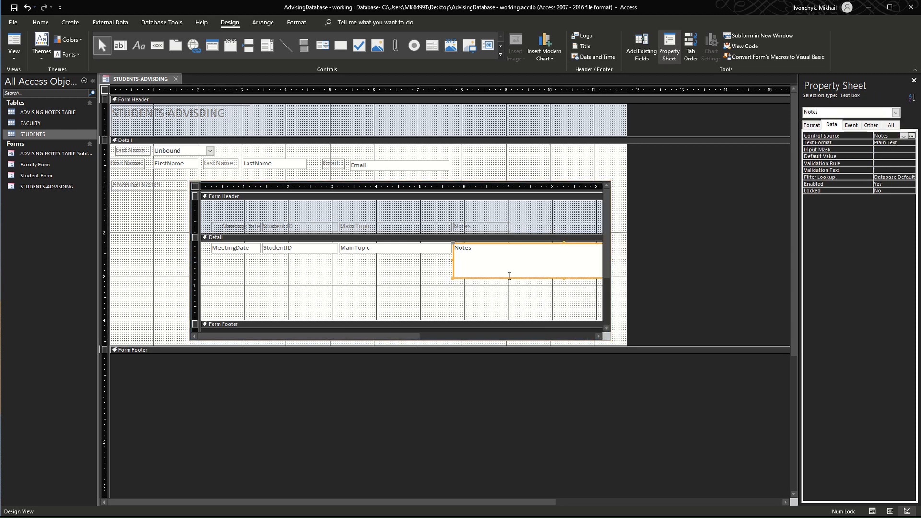
Step: Resize the subform's Notes box to about 2 inches wide and 1 inch high, and narrow the form to the subform's edge
{"action": "left_click_drag", "start_coordinate": [451, 278], "coordinate": [448, 316]}
{"action": "left_click_drag", "start_coordinate": [480, 263], "coordinate": [556, 243]}
{"action": "left_click_drag", "start_coordinate": [593, 269], "coordinate": [541, 268]}
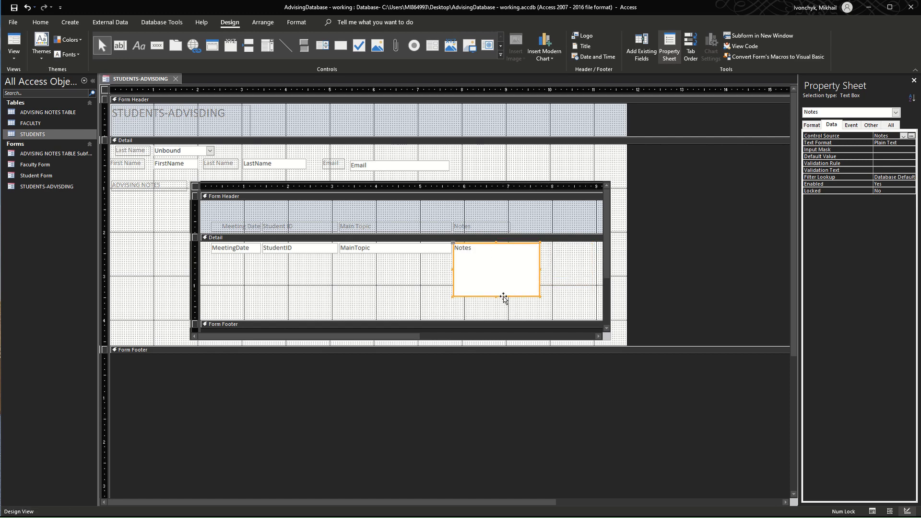
{"action": "left_click_drag", "start_coordinate": [494, 298], "coordinate": [496, 286]}
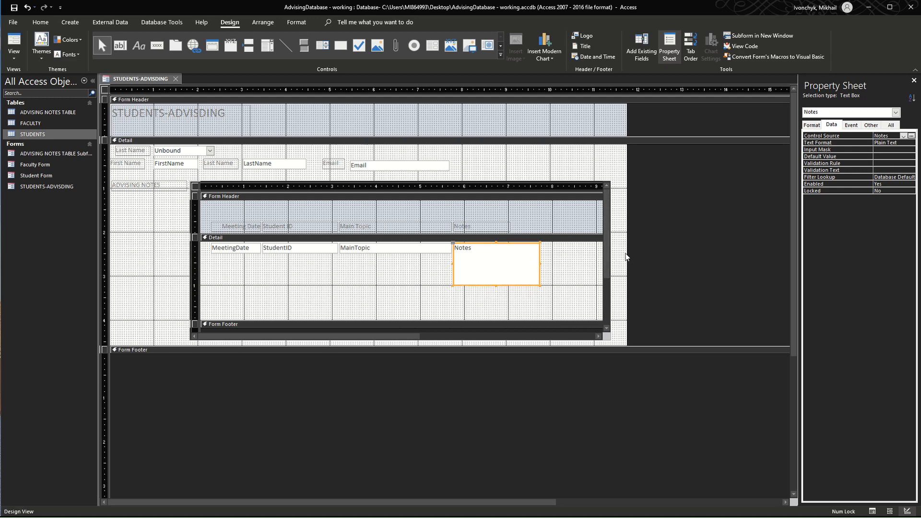
{"action": "left_click_drag", "start_coordinate": [627, 252], "coordinate": [549, 254]}
Step: Move the Email box and its label slightly so both line up with the First Name and Last Name row
{"action": "left_click", "coordinate": [369, 167]}
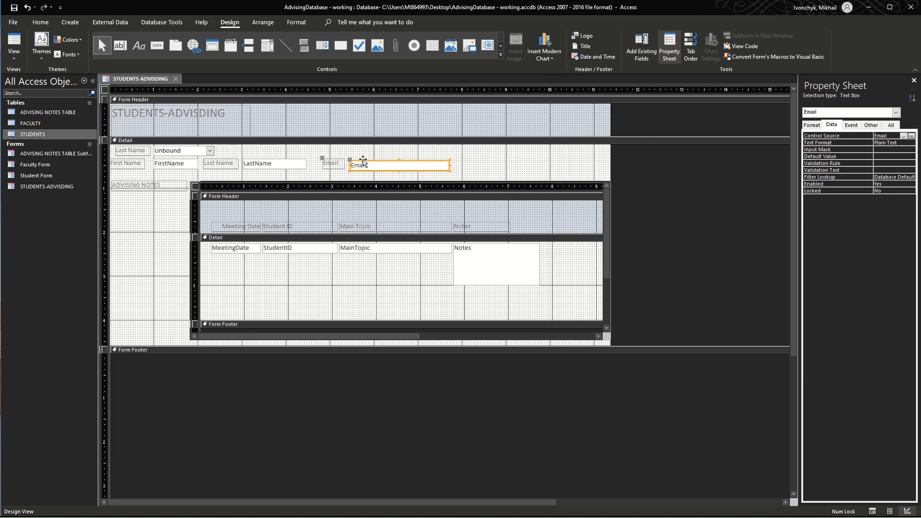
{"action": "left_click_drag", "start_coordinate": [363, 160], "coordinate": [361, 157]}
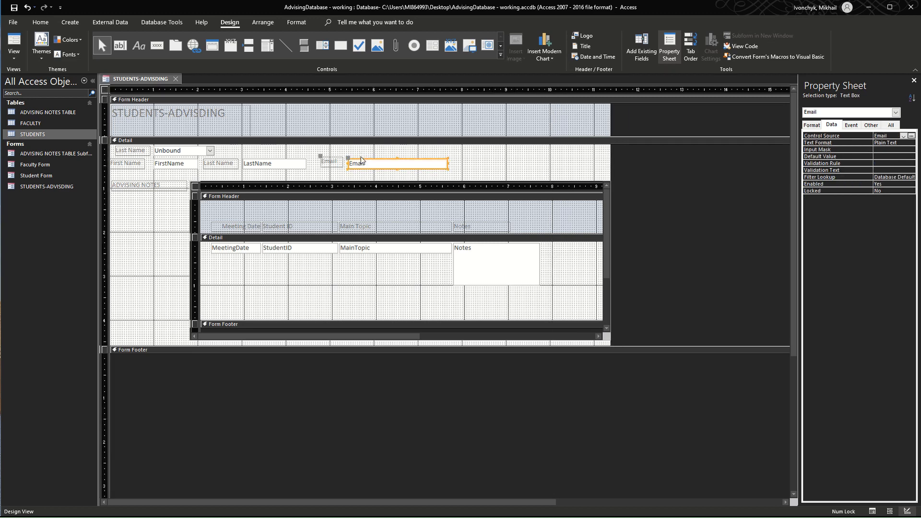
{"action": "left_click", "coordinate": [323, 160]}
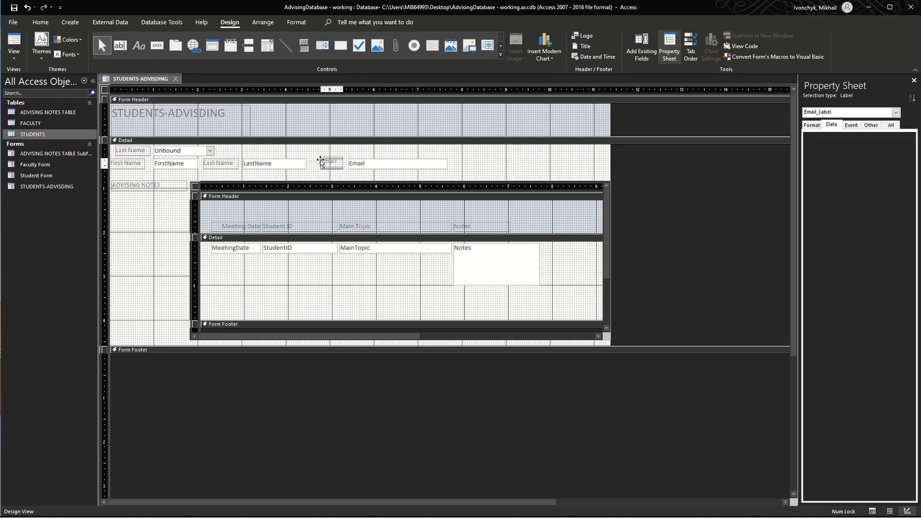
{"action": "left_click_drag", "start_coordinate": [322, 159], "coordinate": [323, 161]}
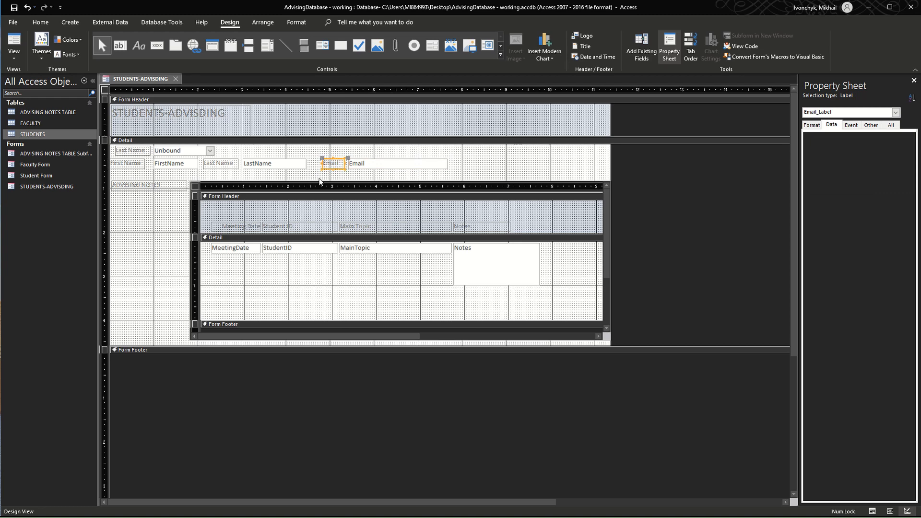
Step: Check the Email alignment and the advising notes subform layout in Form View, and return to Design View
{"action": "left_click", "coordinate": [162, 186]}
{"action": "left_click", "coordinate": [872, 511]}
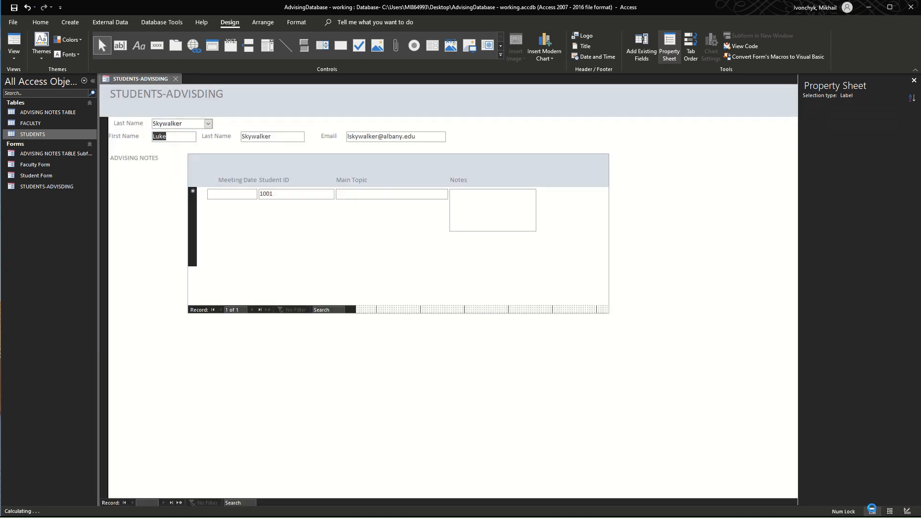
{"action": "left_click", "coordinate": [907, 511]}
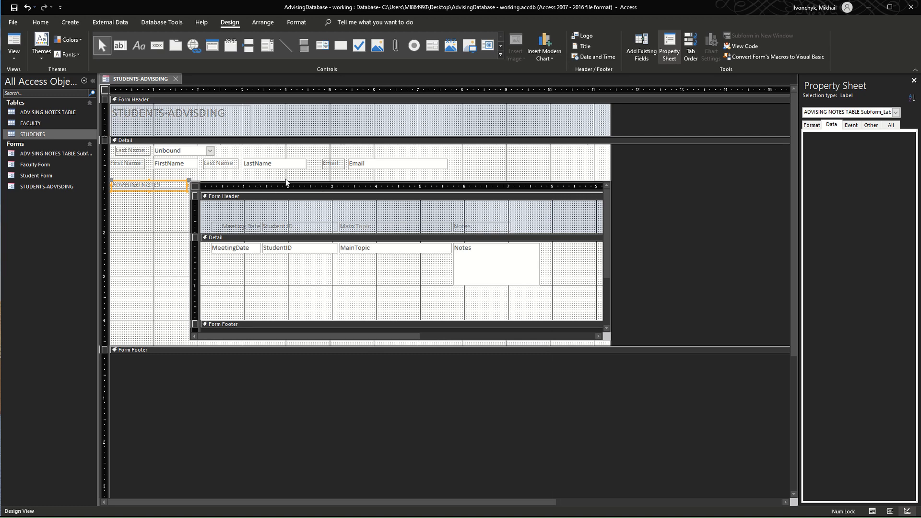
{"action": "left_click", "coordinate": [871, 510]}
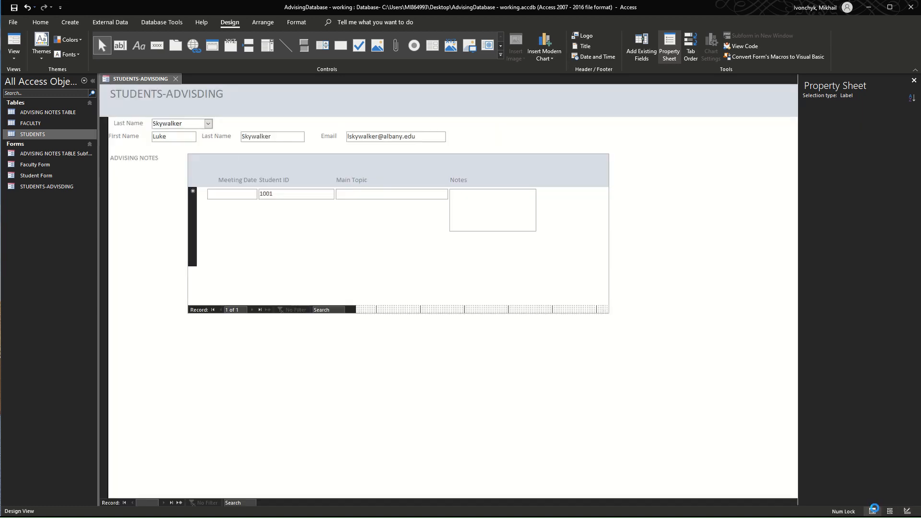
{"action": "left_click", "coordinate": [907, 510]}
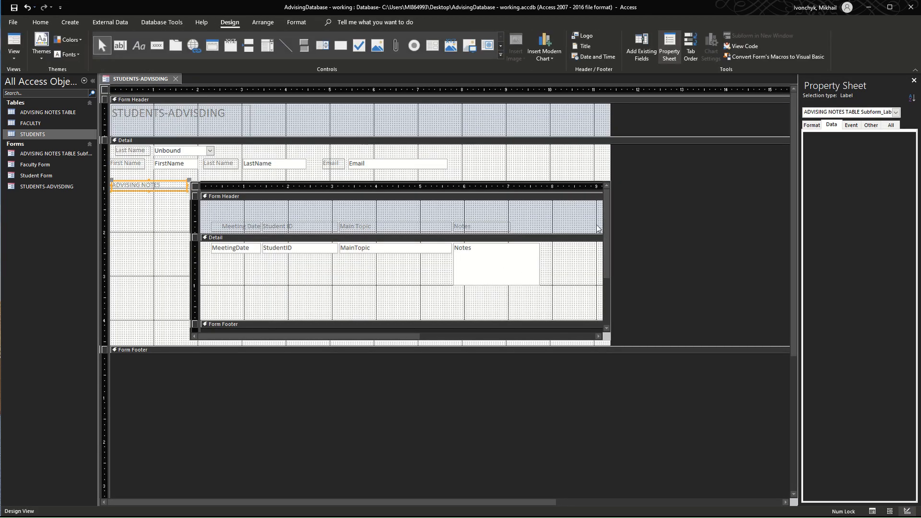
Step: Nudge the advising notes subform down slightly, narrow it and the form to just past the Notes box, and preview the result
{"action": "left_click", "coordinate": [610, 191]}
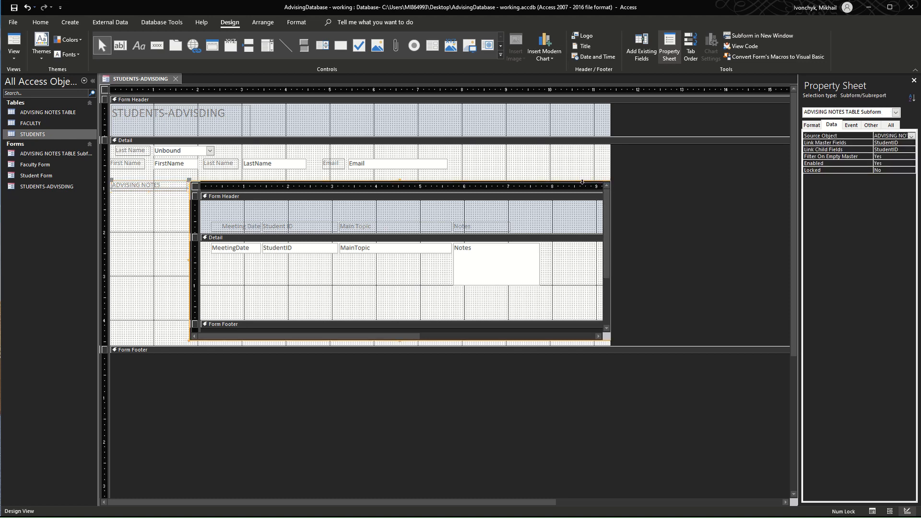
{"action": "left_click_drag", "start_coordinate": [581, 182], "coordinate": [572, 183]}
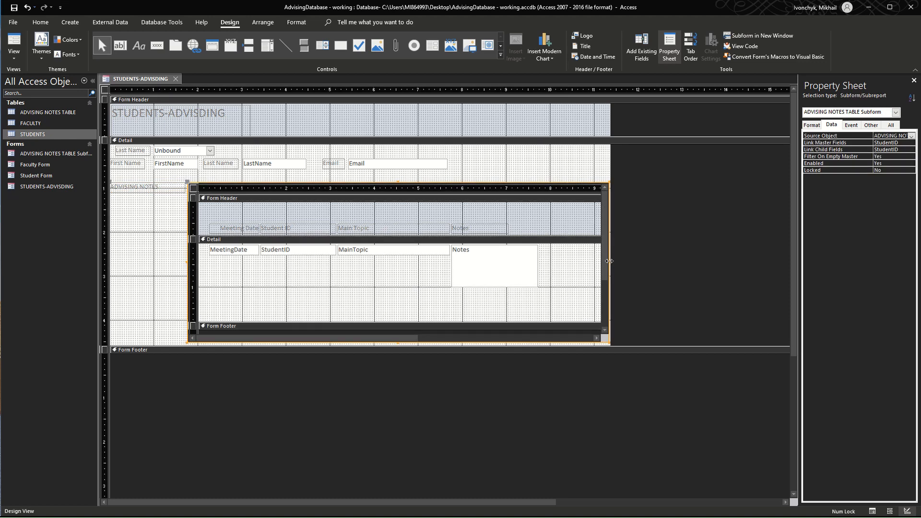
{"action": "left_click_drag", "start_coordinate": [609, 262], "coordinate": [544, 261]}
{"action": "left_click_drag", "start_coordinate": [610, 230], "coordinate": [545, 228]}
{"action": "left_click", "coordinate": [872, 511]}
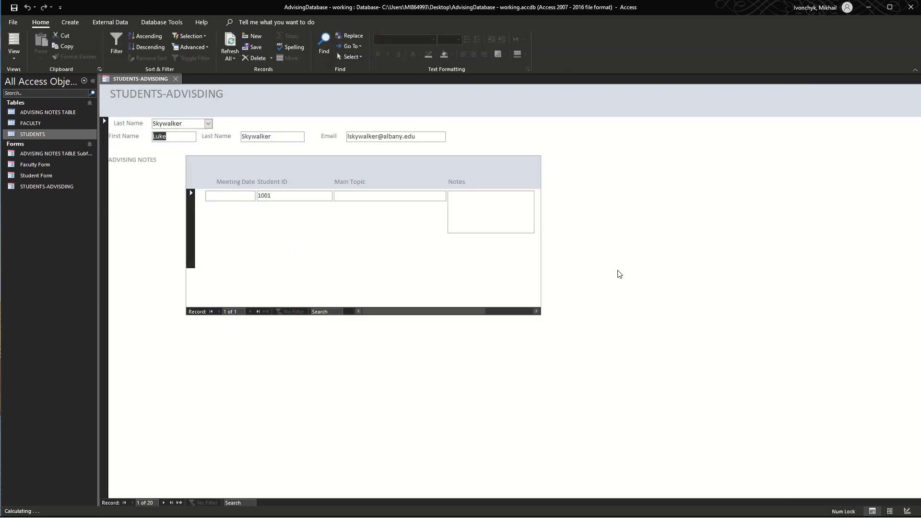
{"action": "left_click", "coordinate": [906, 509]}
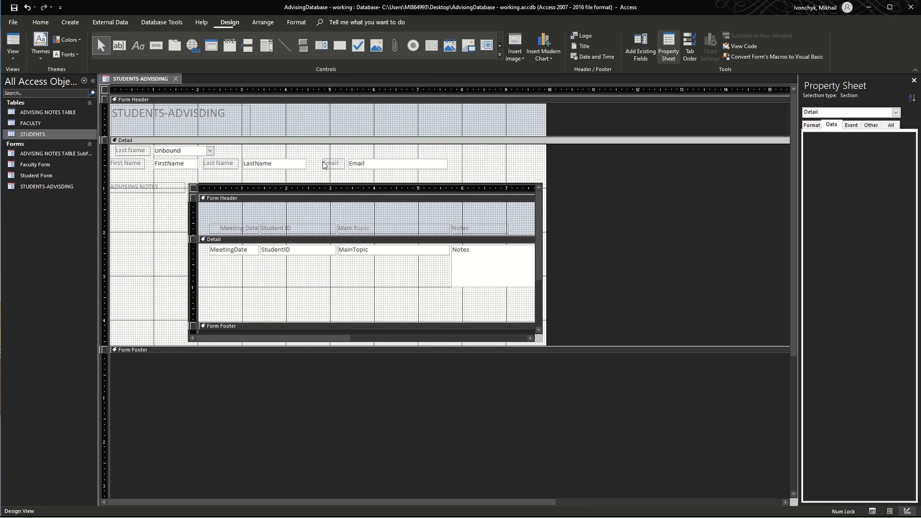
Step: Narrow the ADVISING NOTES label to its text, move the subform closer to the label, and preview the layout in Form View
{"action": "left_click", "coordinate": [173, 186]}
{"action": "left_click_drag", "start_coordinate": [183, 186], "coordinate": [158, 186]}
{"action": "left_click", "coordinate": [236, 184]}
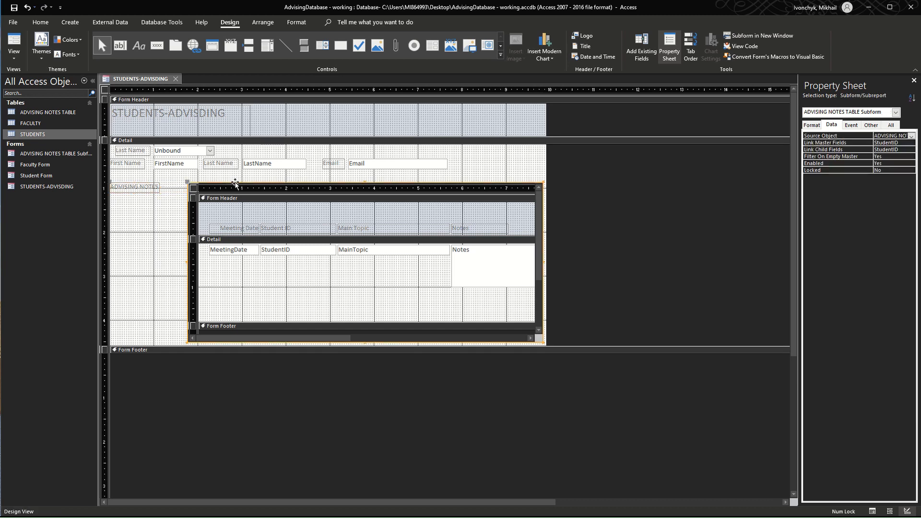
{"action": "left_click_drag", "start_coordinate": [235, 182], "coordinate": [161, 185]}
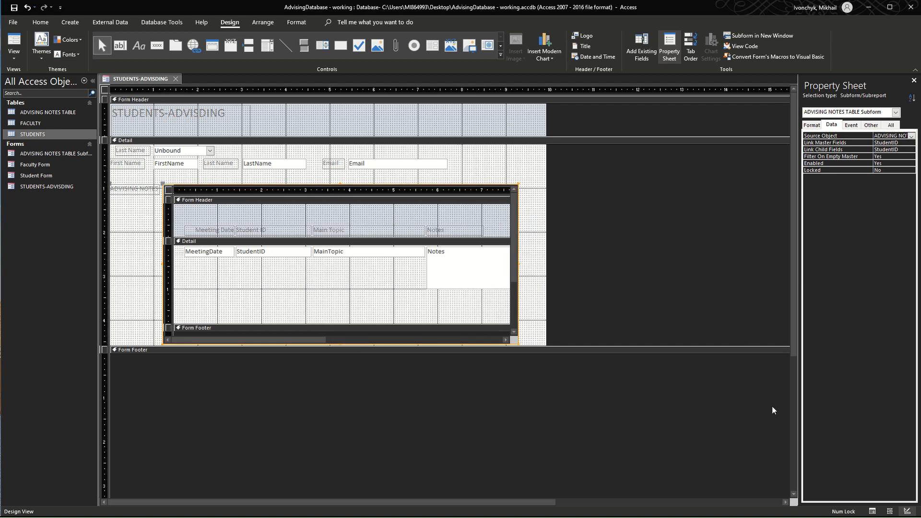
{"action": "left_click", "coordinate": [871, 511]}
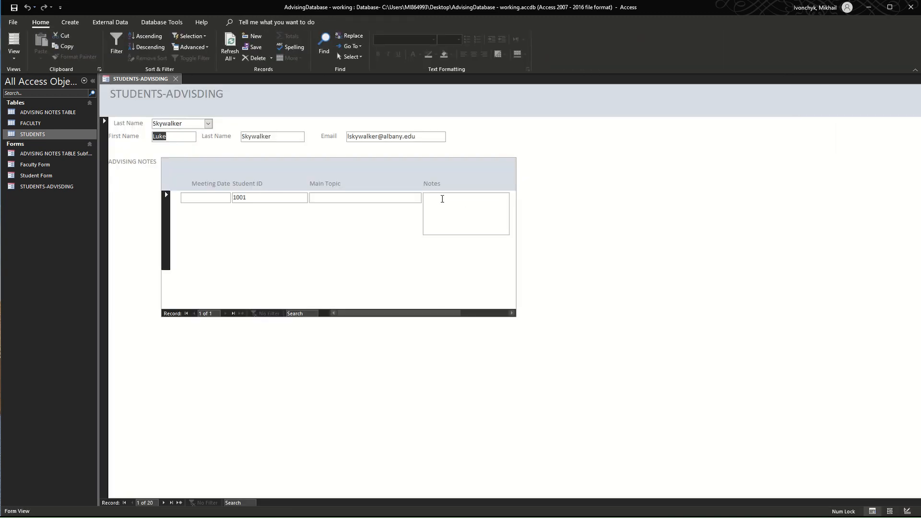
{"action": "left_click", "coordinate": [906, 511]}
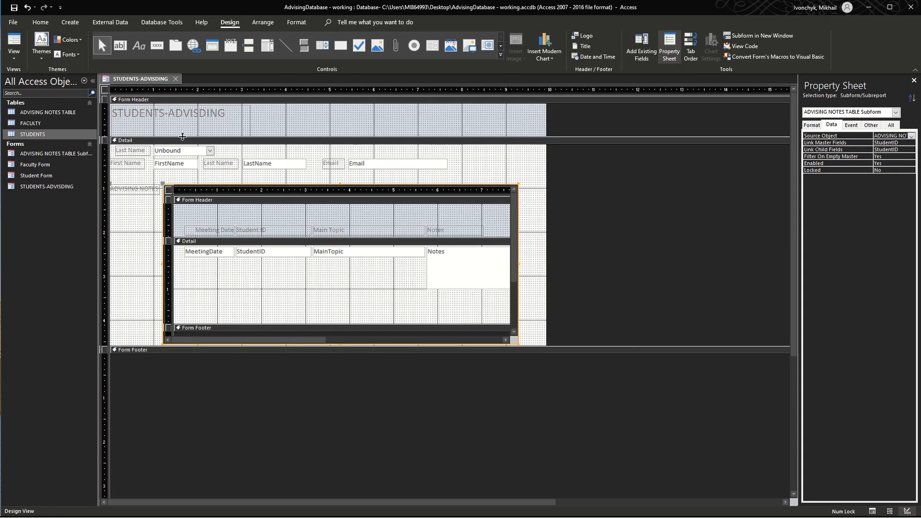
Step: Test the last-name lookup in Form View with another student, and open and dismiss the date picker of Meeting Date
{"action": "left_click", "coordinate": [872, 511]}
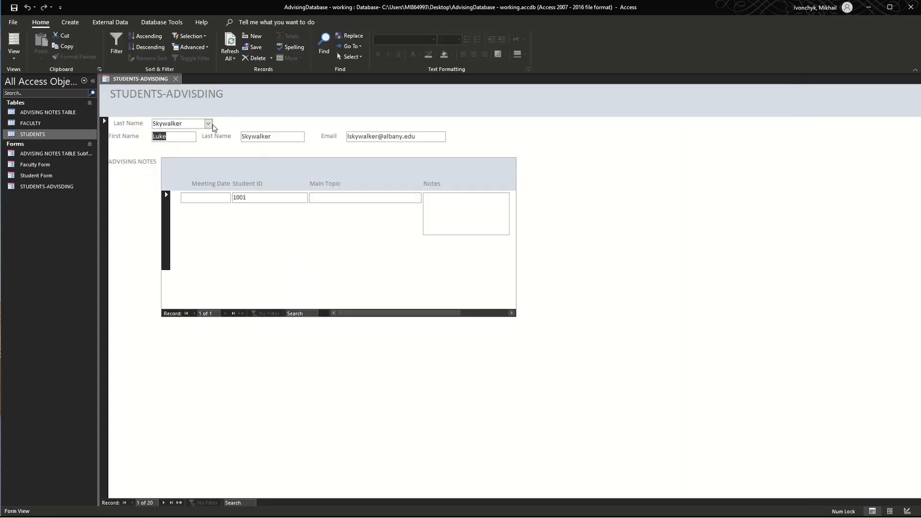
{"action": "left_click", "coordinate": [209, 123]}
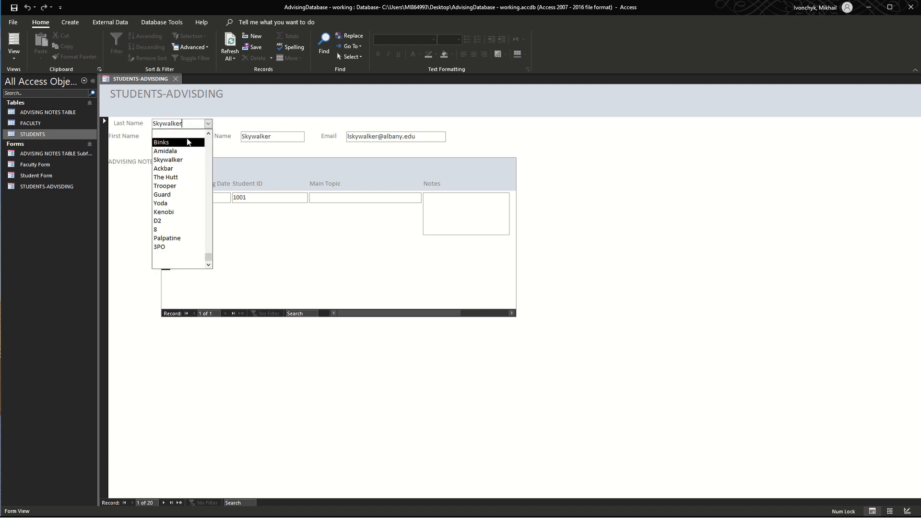
{"action": "left_click", "coordinate": [184, 142]}
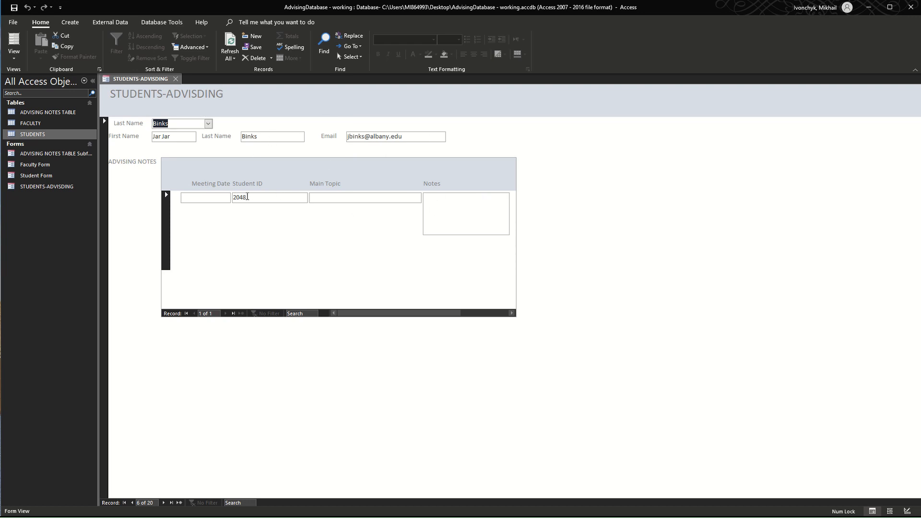
{"action": "left_click", "coordinate": [219, 195]}
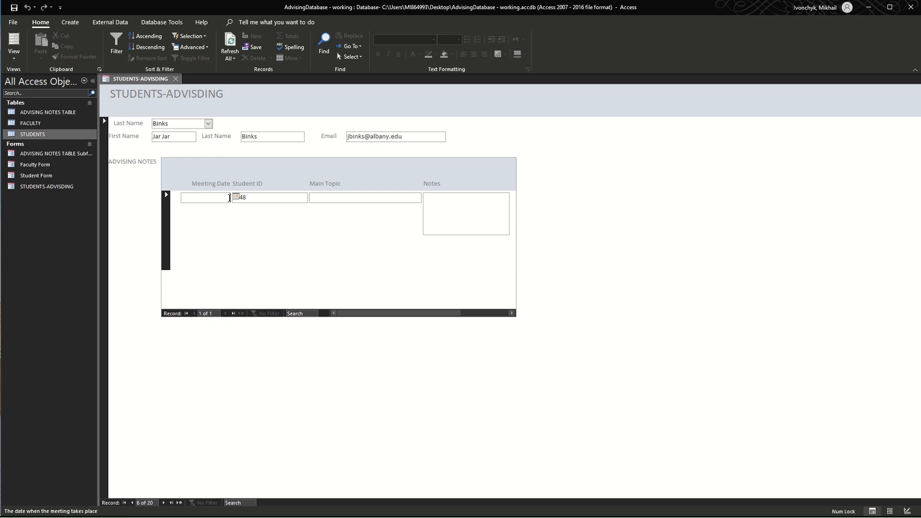
{"action": "left_click", "coordinate": [234, 196]}
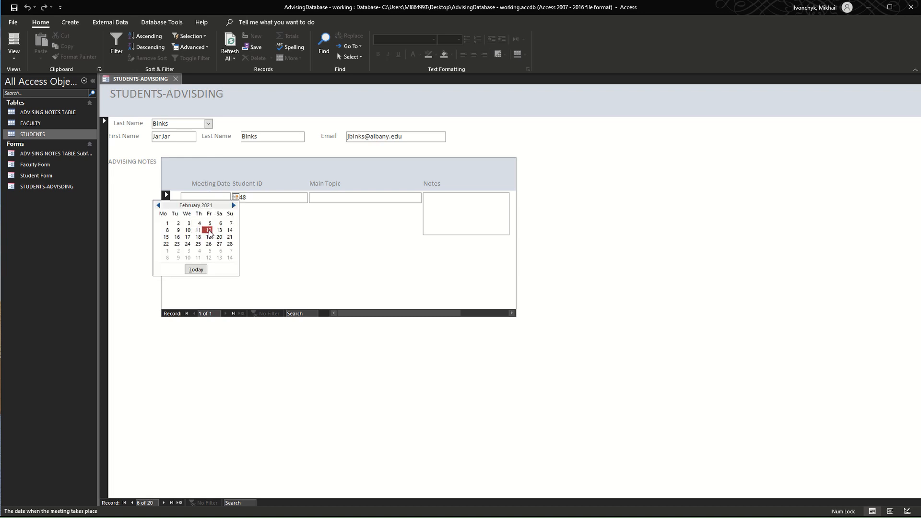
{"action": "left_click", "coordinate": [356, 232]}
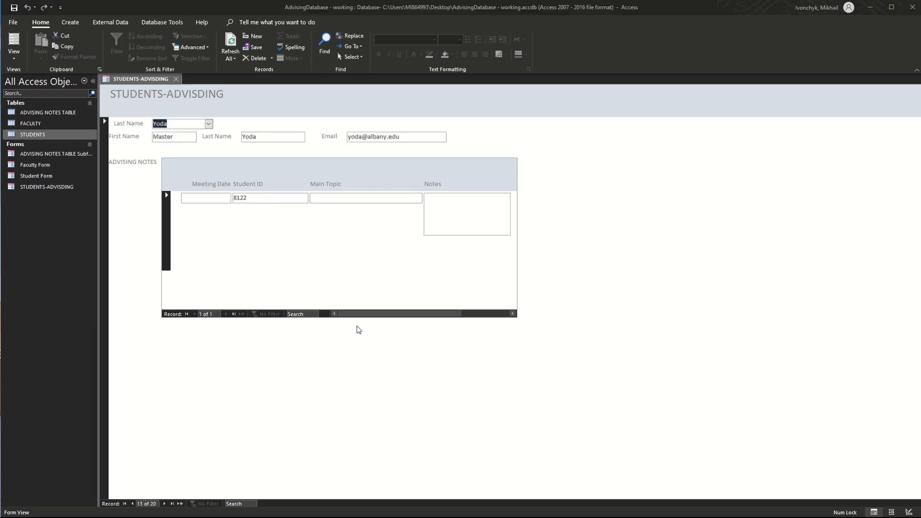
Step: Look up a different student with the Last Name combo box and go to the empty Main Topic field
{"action": "left_click", "coordinate": [209, 123]}
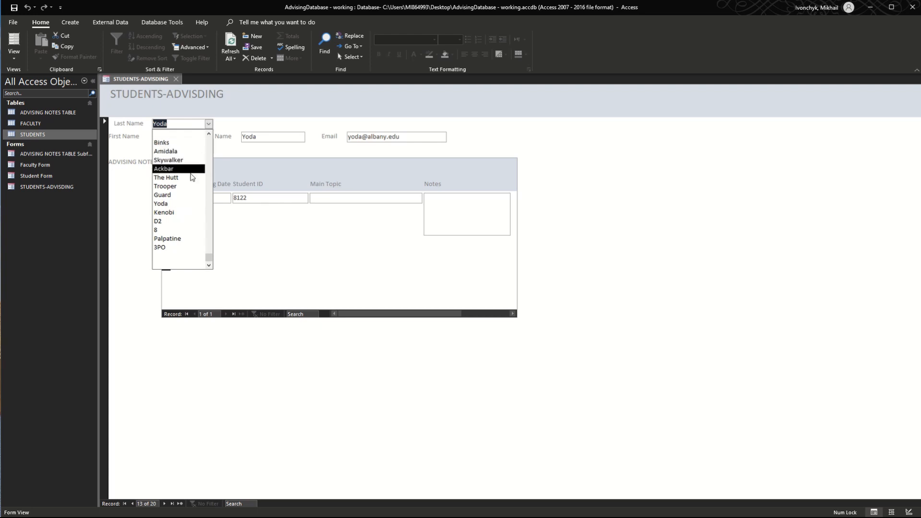
{"action": "left_click", "coordinate": [194, 186]}
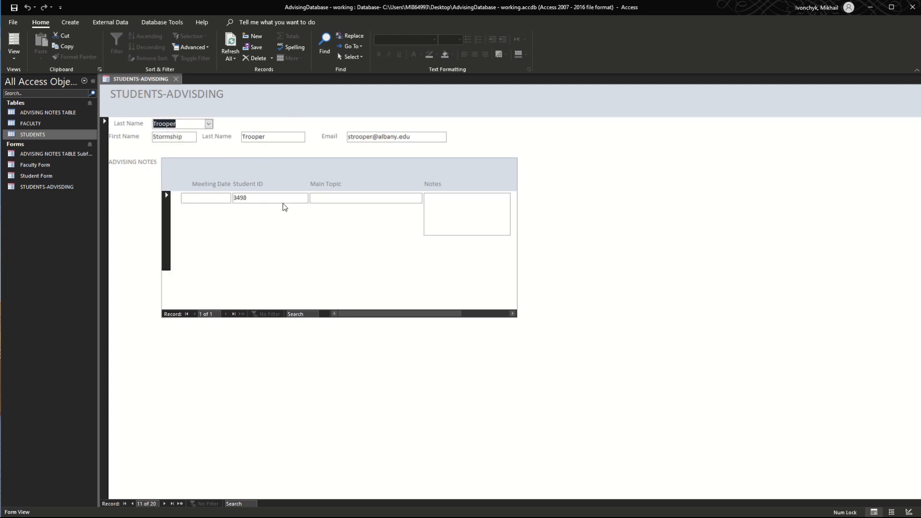
{"action": "left_click", "coordinate": [341, 200]}
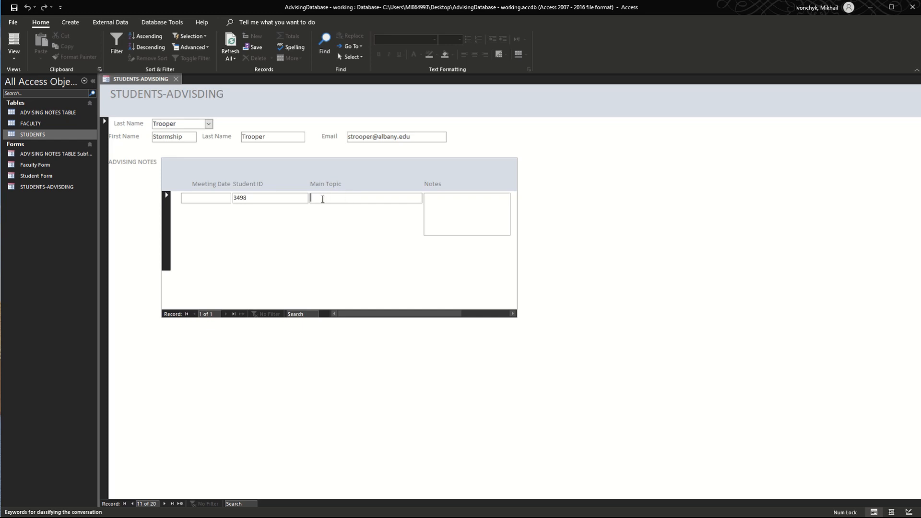
{"action": "left_click", "coordinate": [343, 199]}
Step: Close the STUDENTS-ADVISDING form, saving it and its subform, and open ADVISING NOTES TABLE Subform on its own
{"action": "left_click", "coordinate": [176, 80]}
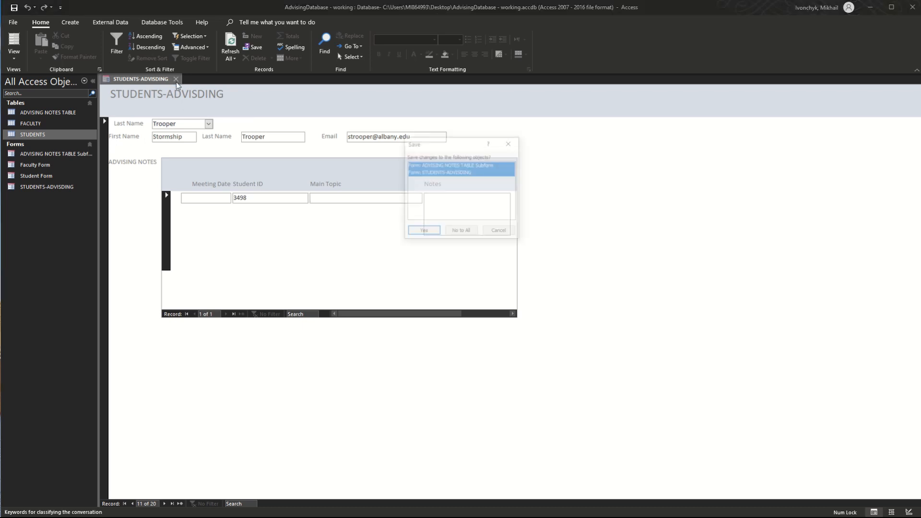
{"action": "left_click", "coordinate": [428, 232]}
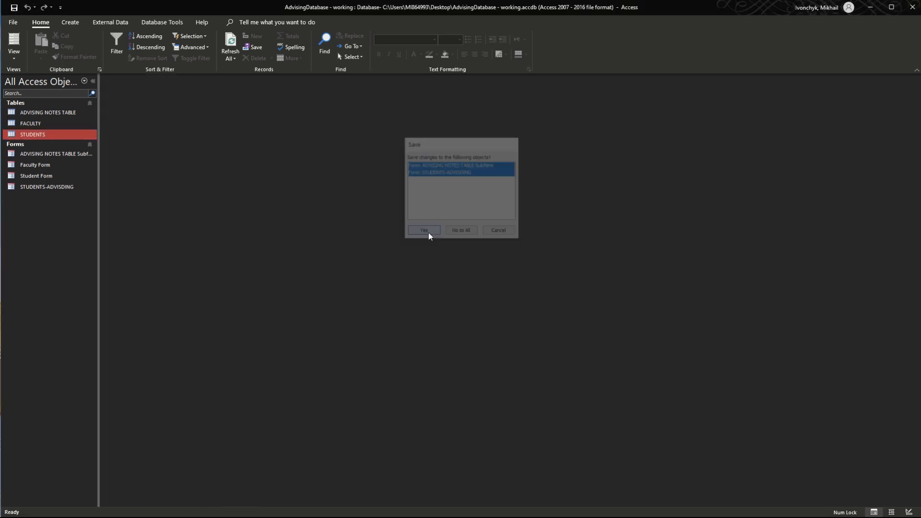
{"action": "left_click", "coordinate": [41, 158]}
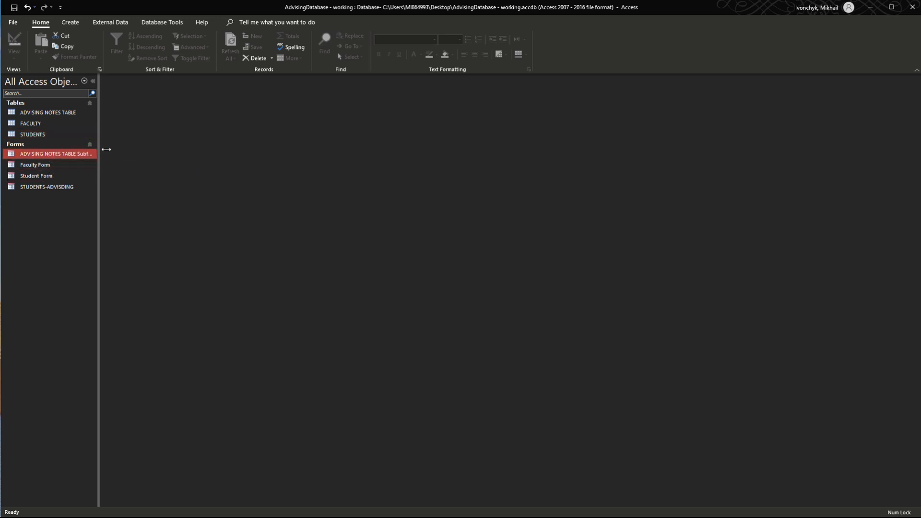
{"action": "mouse_move", "coordinate": [99, 151]}
{"action": "left_mouse_down"}
{"action": "mouse_move", "coordinate": [121, 151]}
{"action": "mouse_move", "coordinate": [100, 160]}
{"action": "left_mouse_up"}
{"action": "double_click", "coordinate": [75, 160]}
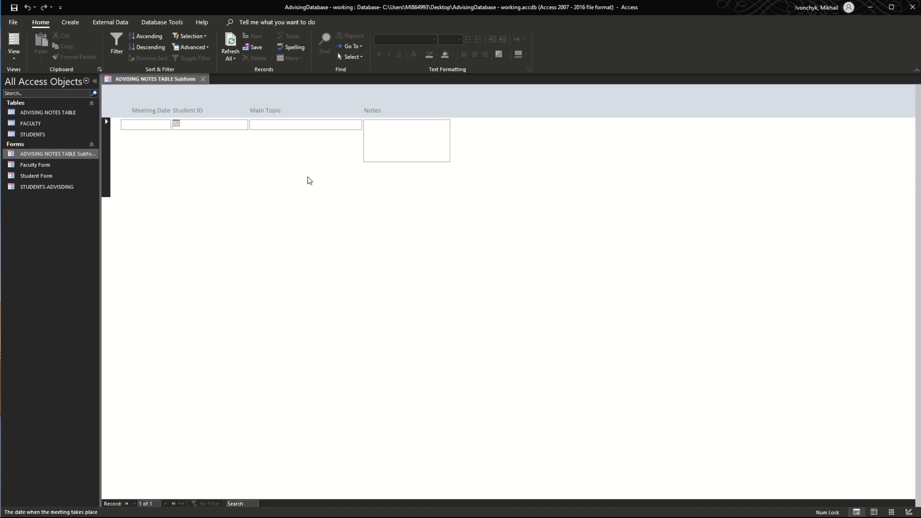
Step: Open and close the STUDENTS-ADVISDING form, and switch ADVISING NOTES TABLE Subform to Design View
{"action": "double_click", "coordinate": [65, 190]}
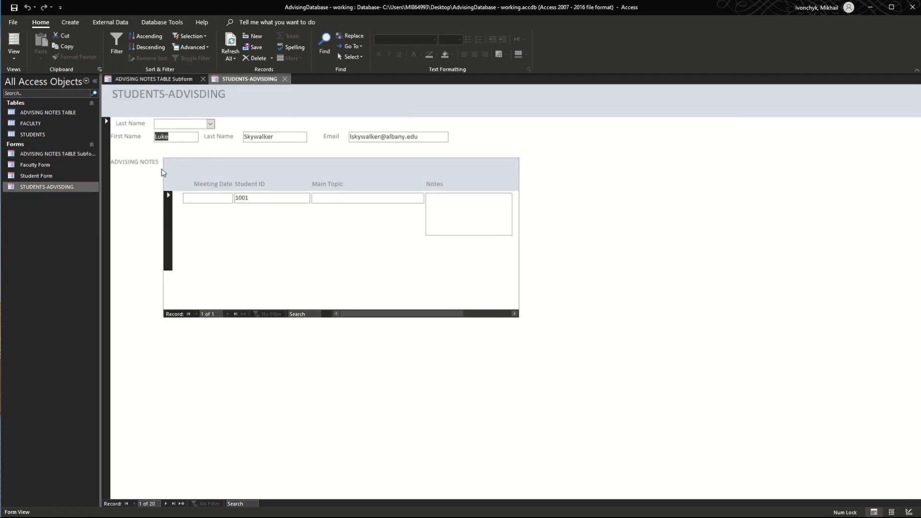
{"action": "left_click", "coordinate": [285, 78]}
{"action": "left_click", "coordinate": [908, 512]}
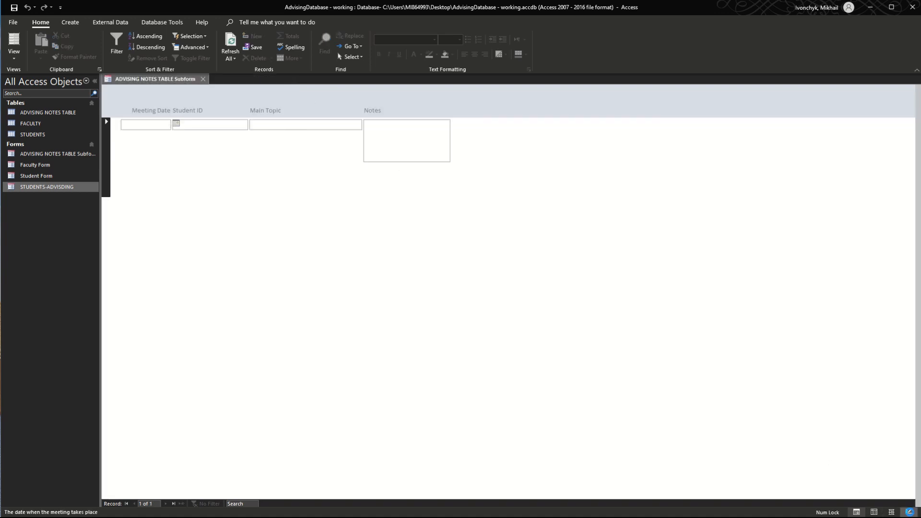
{"action": "left_click", "coordinate": [286, 156]}
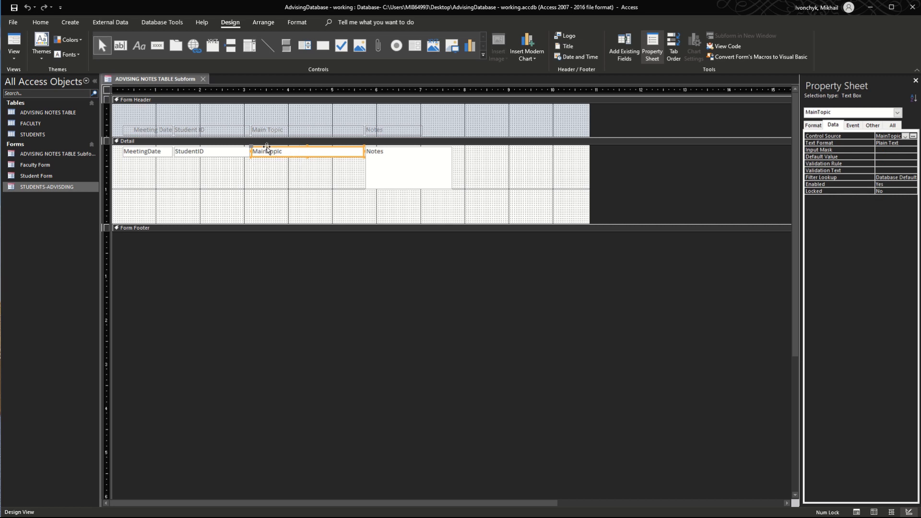
Step: Add a combo box in the Detail section below the MeetingDate and StudentID fields, using values that are typed in
{"action": "left_click", "coordinate": [249, 47]}
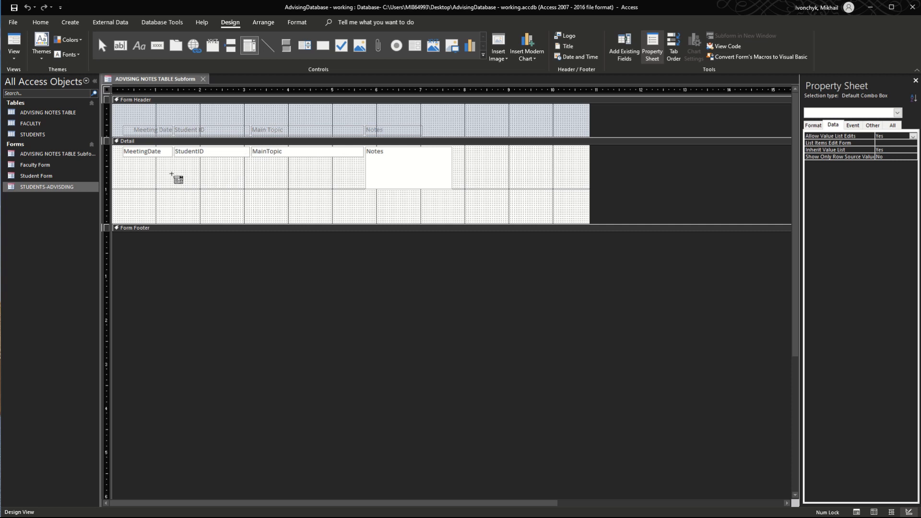
{"action": "left_click", "coordinate": [169, 173]}
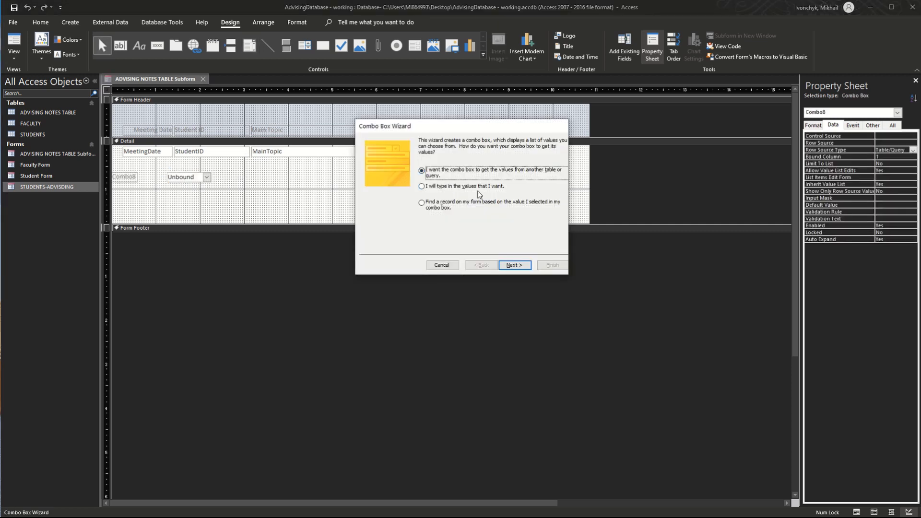
{"action": "left_click_drag", "start_coordinate": [421, 124], "coordinate": [299, 119]}
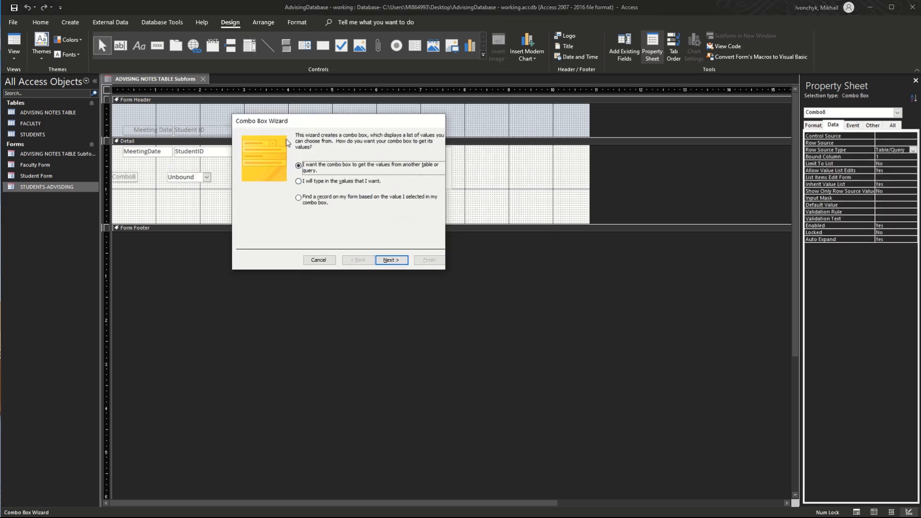
{"action": "left_click", "coordinate": [329, 183]}
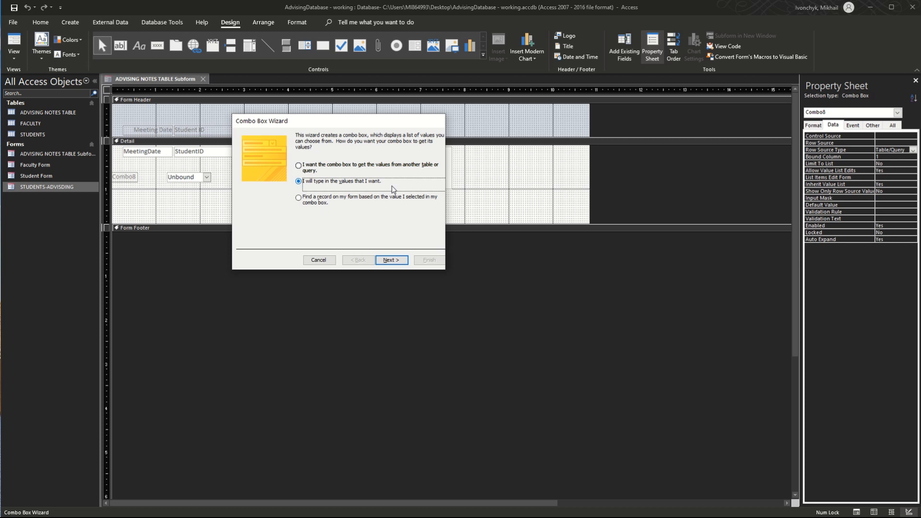
{"action": "left_click", "coordinate": [391, 259]}
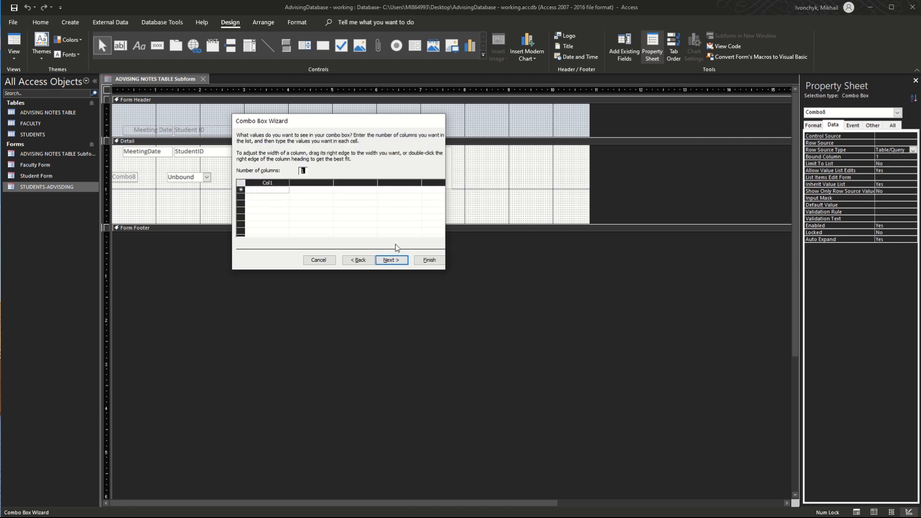
Step: Fill the combo box's single-column list with AVN, Registration, Elective courses, Internships, Academics and Other
{"action": "left_click", "coordinate": [267, 190]}
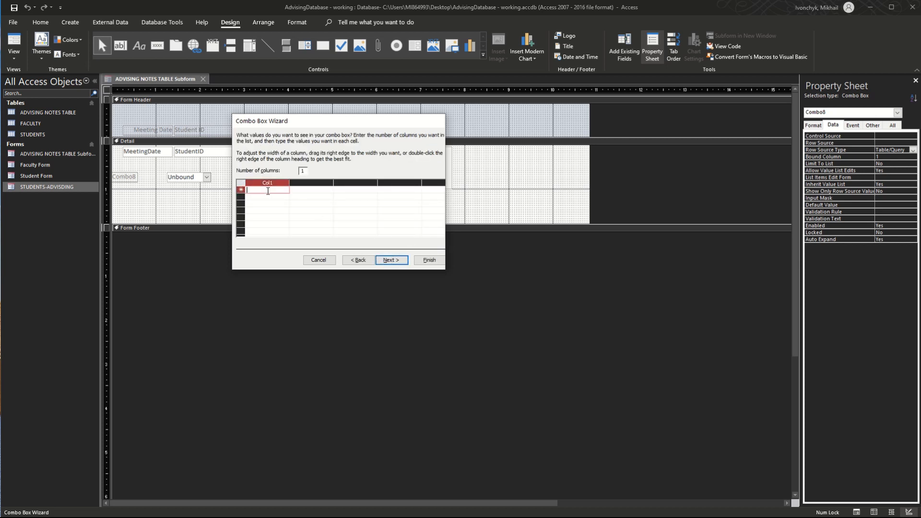
{"action": "type", "text": "AVN"}
{"action": "key", "text": "Return"}
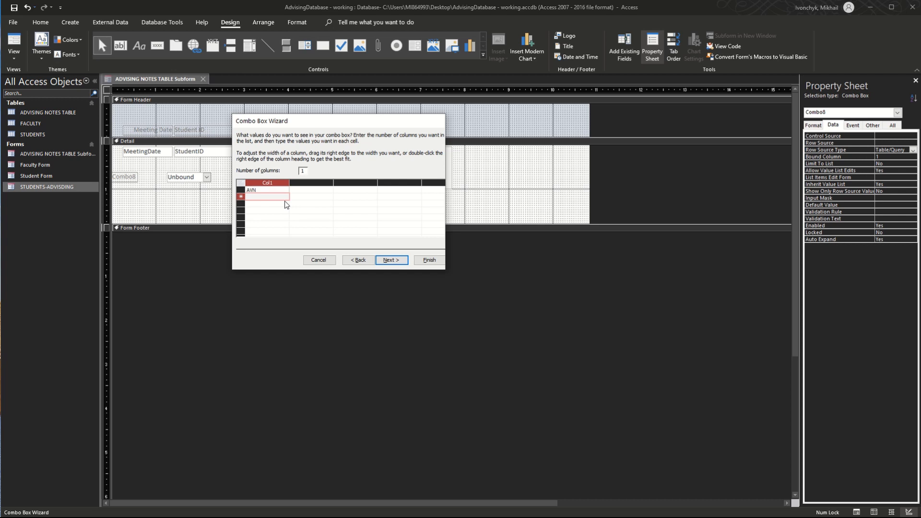
{"action": "type", "text": "Registration"}
{"action": "key", "text": "Return"}
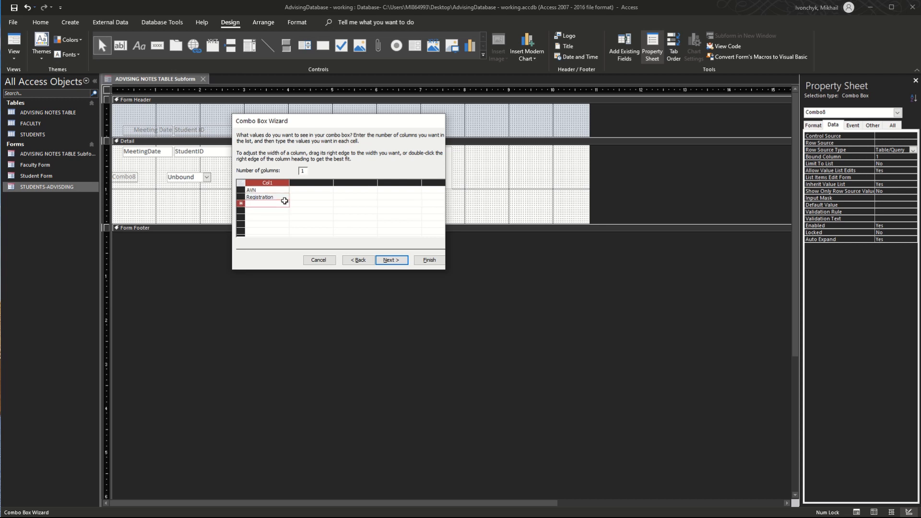
{"action": "type", "text": "Elective courses"}
{"action": "key", "text": "Return"}
{"action": "type", "text": "Int"}
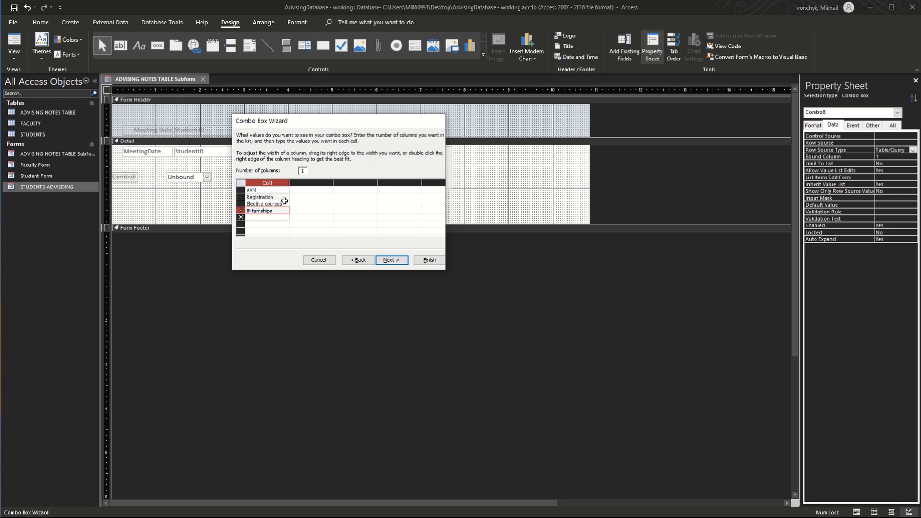
{"action": "key", "text": "BackSpace"}
{"action": "type", "text": "n"}
{"action": "key", "text": "Return"}
{"action": "type", "text": "Academics"}
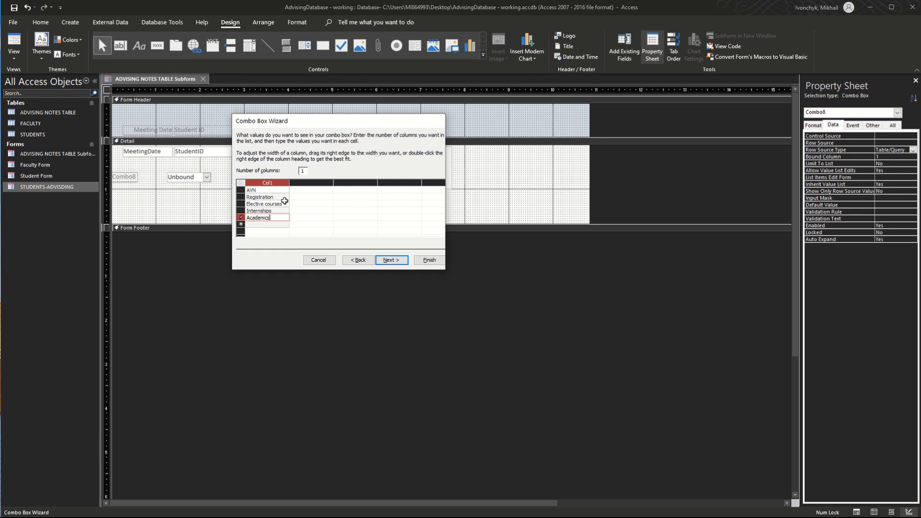
{"action": "key", "text": "Return"}
{"action": "type", "text": "Other"}
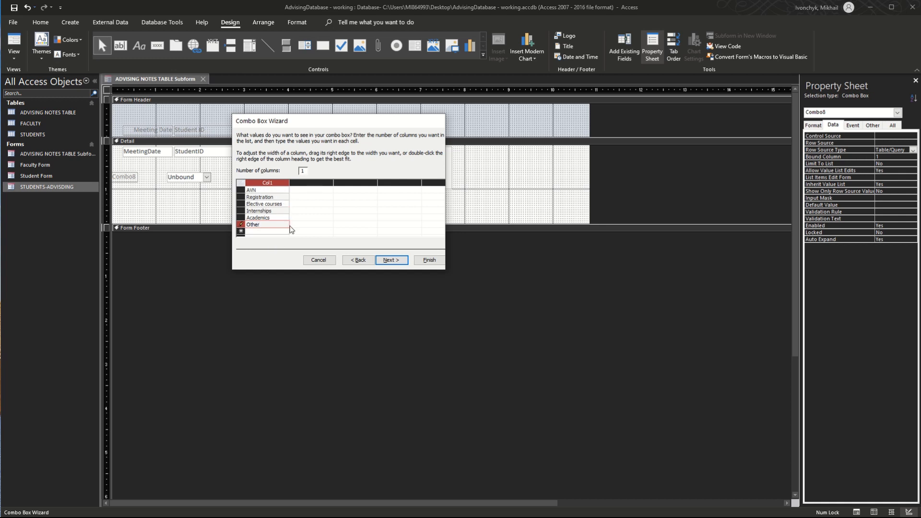
{"action": "left_click", "coordinate": [389, 261]}
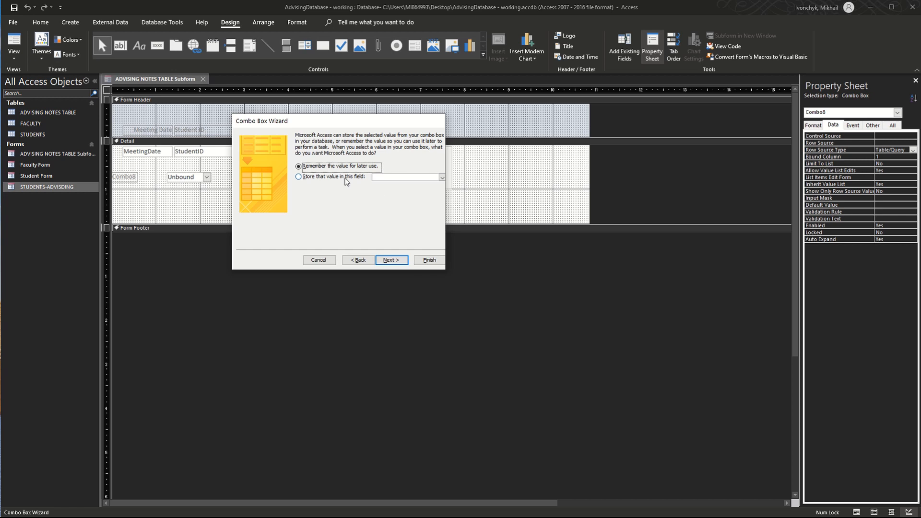
Step: Have the combo box store its selected value in the MainTopic field
{"action": "left_click_drag", "start_coordinate": [331, 120], "coordinate": [296, 110]}
{"action": "left_click", "coordinate": [291, 165]}
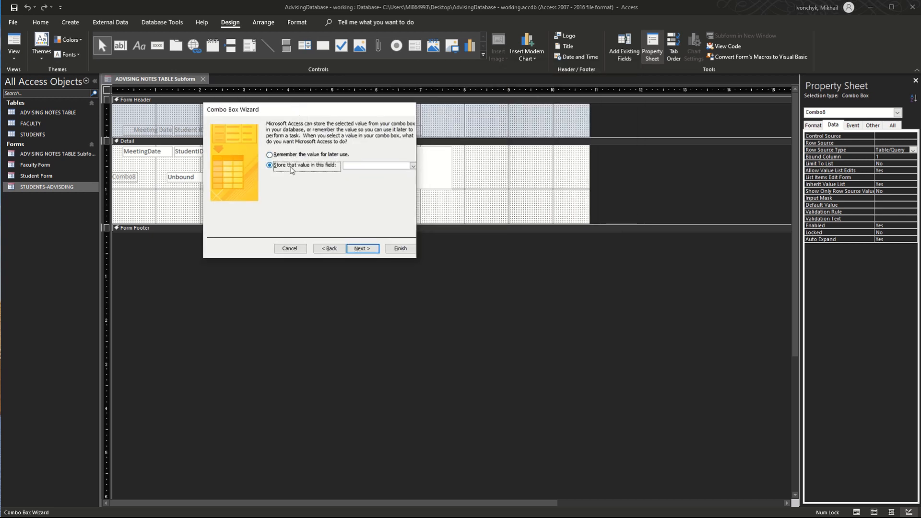
{"action": "left_click", "coordinate": [413, 166]}
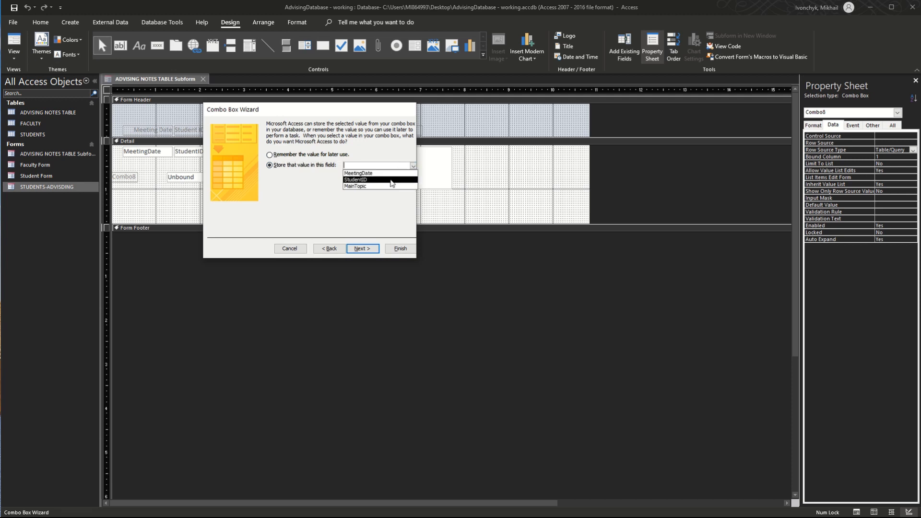
{"action": "left_click", "coordinate": [388, 187]}
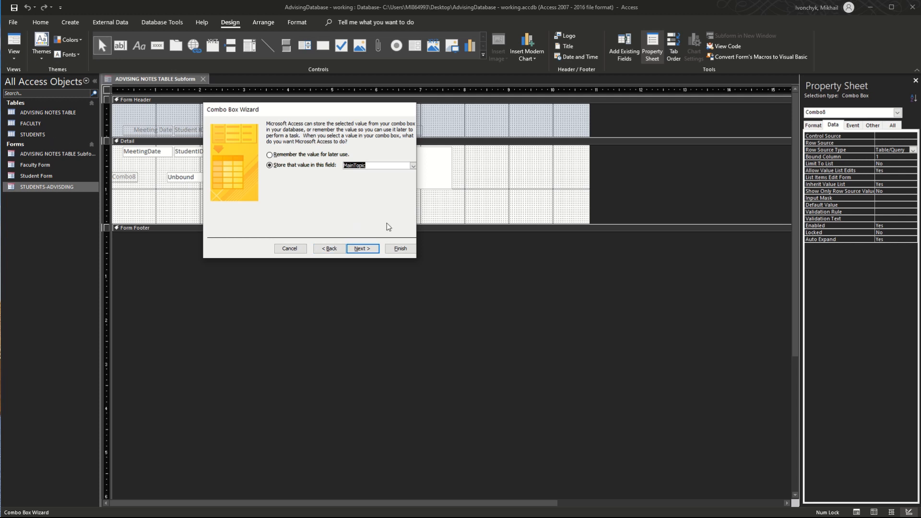
{"action": "left_click", "coordinate": [369, 248]}
Step: Label the combo box Main Topic and finish the wizard
{"action": "left_click", "coordinate": [304, 137]}
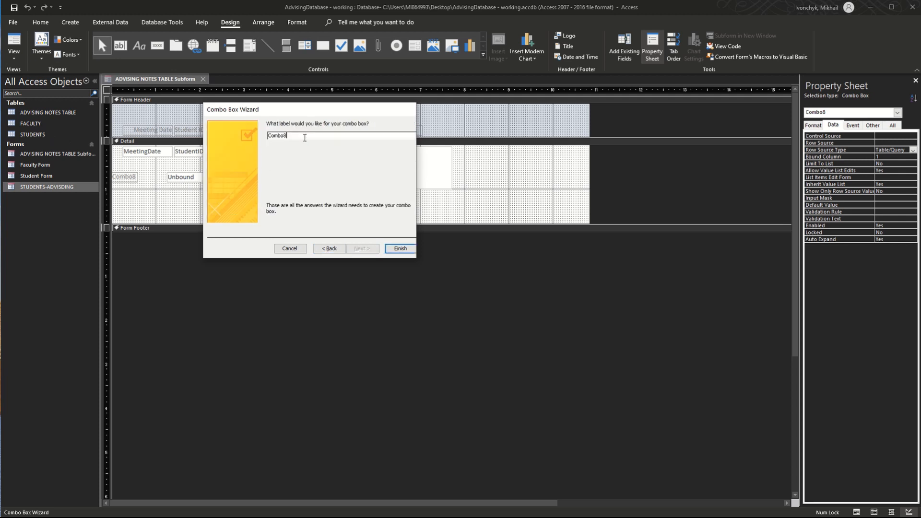
{"action": "left_click_drag", "start_coordinate": [305, 138], "coordinate": [234, 135]}
{"action": "type", "text": "Main Topic"}
{"action": "left_click", "coordinate": [400, 248]}
Step: Move the new combo box beneath the MainTopic text box and delete its attached Main Topic label
{"action": "left_click", "coordinate": [185, 176]}
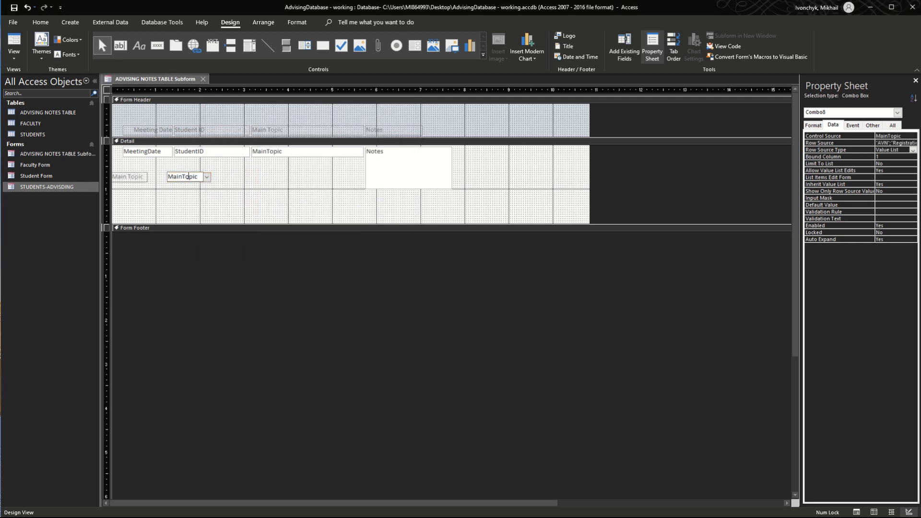
{"action": "left_click", "coordinate": [206, 175]}
{"action": "left_click_drag", "start_coordinate": [203, 177], "coordinate": [297, 164]}
{"action": "left_click", "coordinate": [221, 163]}
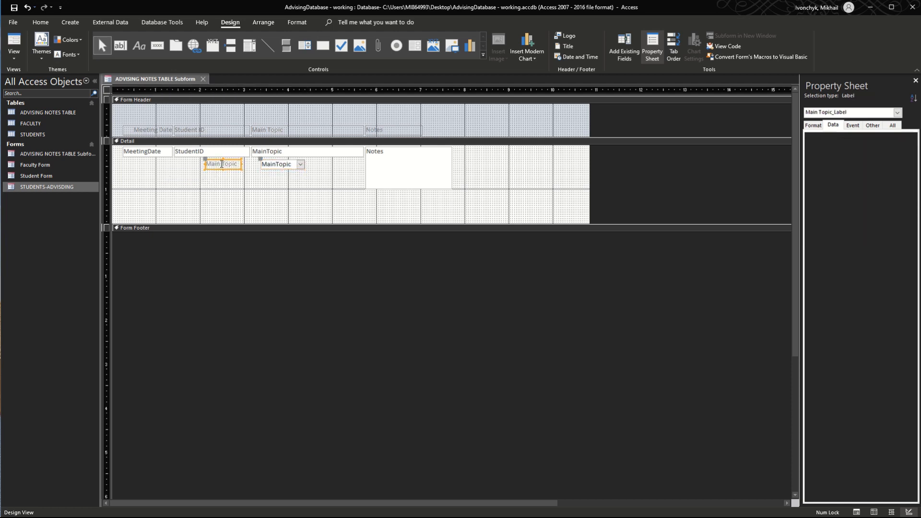
{"action": "key", "text": "Delete"}
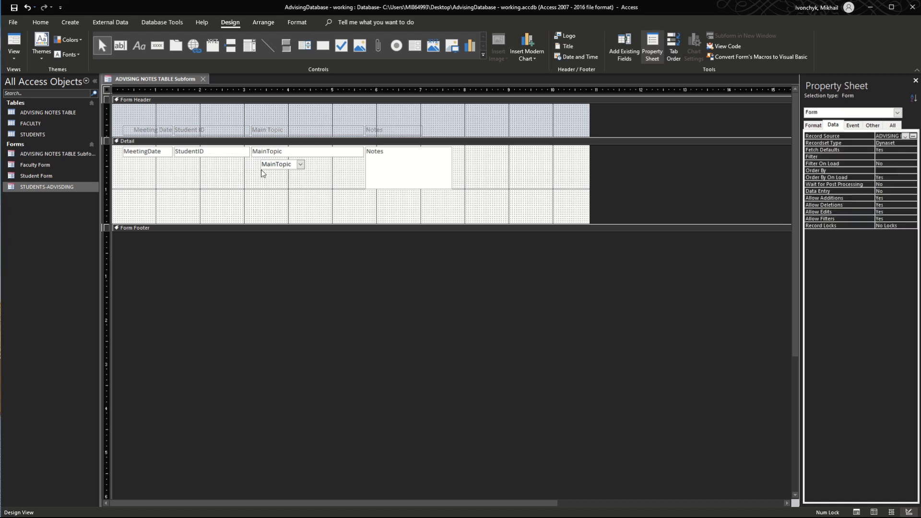
Step: Delete the original MainTopic text box and fit the combo box into its place, one line high and widened toward Notes
{"action": "left_click", "coordinate": [312, 153]}
{"action": "key", "text": "Delete"}
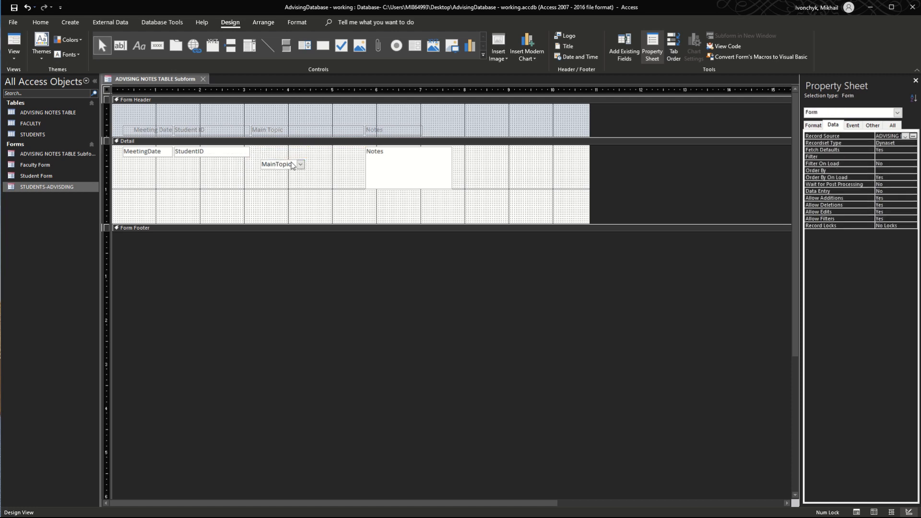
{"action": "left_click", "coordinate": [282, 161]}
{"action": "left_click_drag", "start_coordinate": [281, 160], "coordinate": [269, 148]}
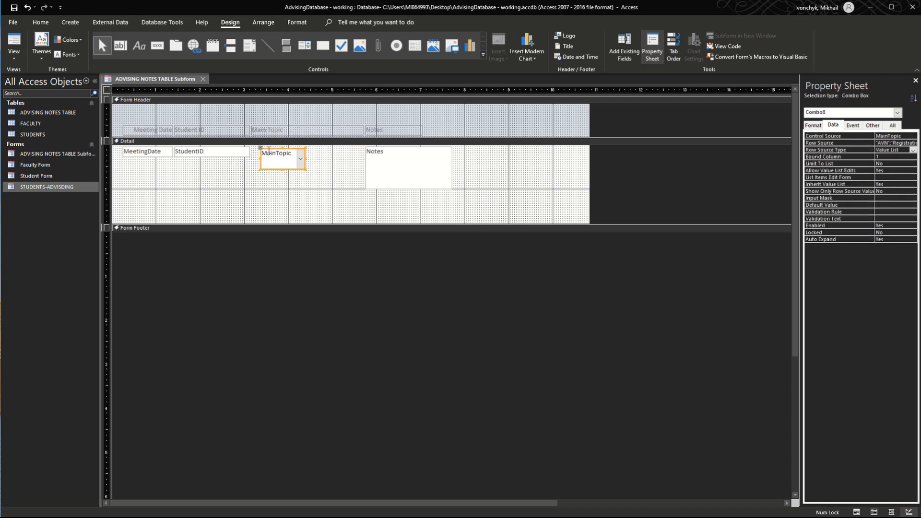
{"action": "mouse_move", "coordinate": [306, 162]}
{"action": "left_mouse_down"}
{"action": "mouse_move", "coordinate": [355, 162]}
{"action": "mouse_move", "coordinate": [277, 147]}
{"action": "mouse_move", "coordinate": [300, 156]}
{"action": "left_mouse_up"}
{"action": "left_click", "coordinate": [300, 156]}
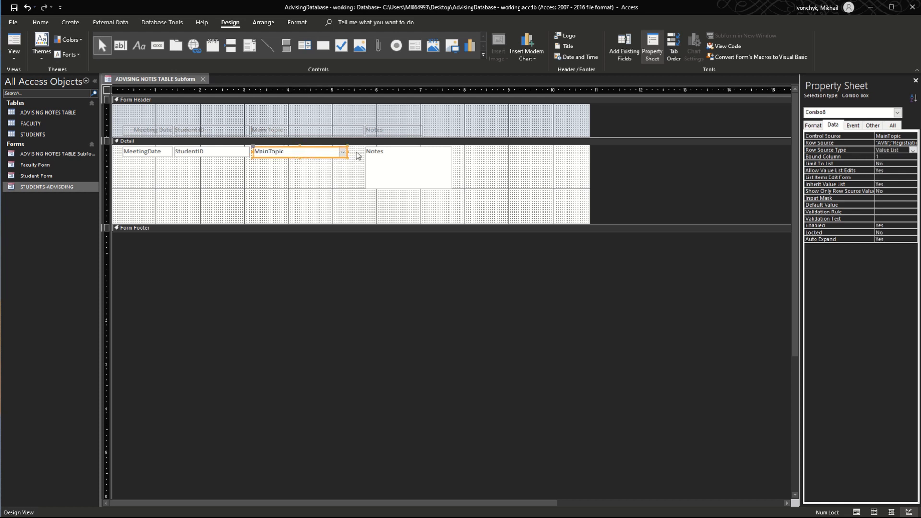
Step: Test the Main Topic list in Form View by choosing Other, Registration, AVN and finally Elective courses
{"action": "left_click", "coordinate": [16, 44]}
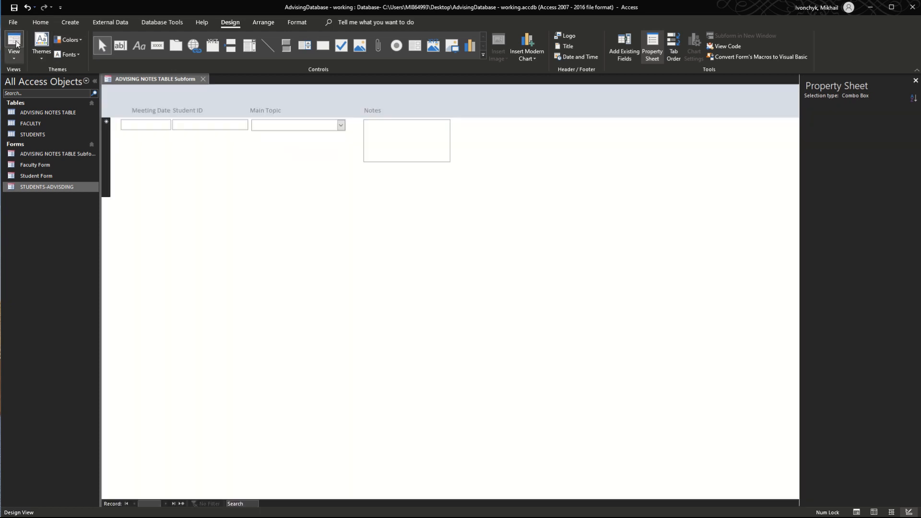
{"action": "left_click", "coordinate": [14, 54]}
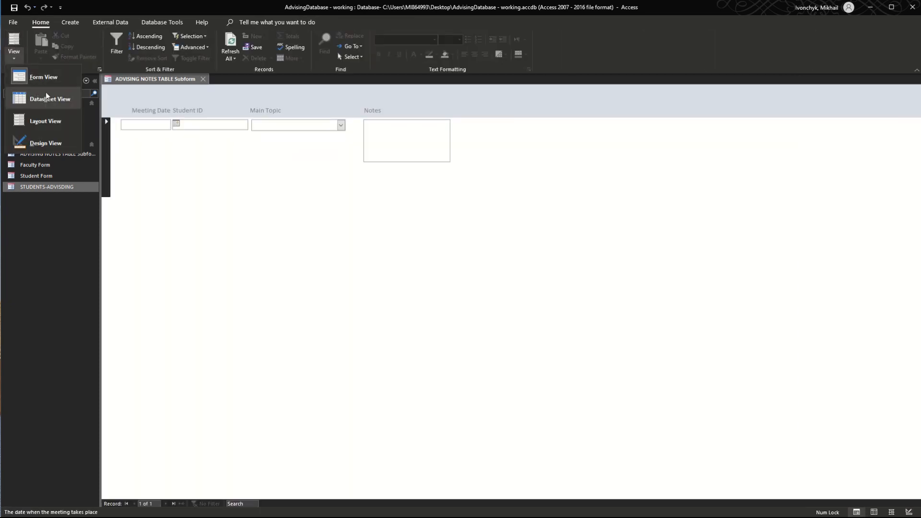
{"action": "left_click", "coordinate": [173, 131]}
{"action": "left_click", "coordinate": [304, 128]}
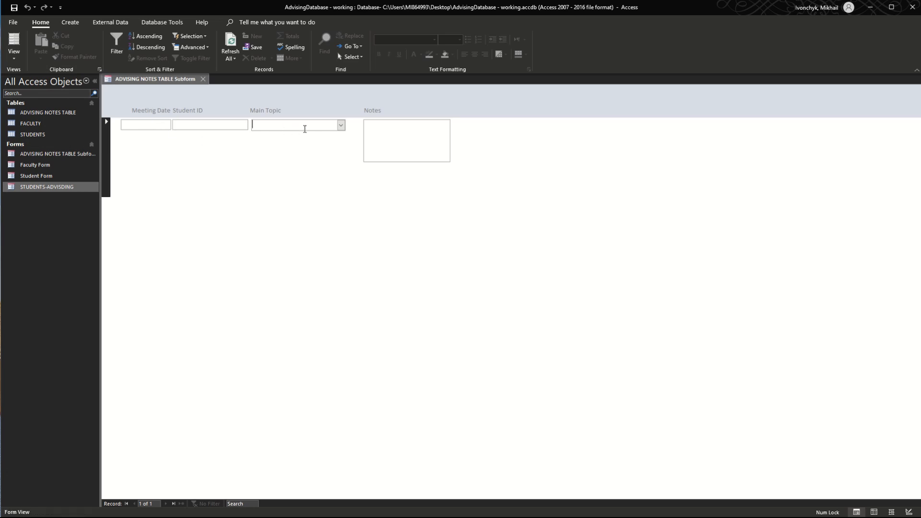
{"action": "left_click", "coordinate": [341, 126]}
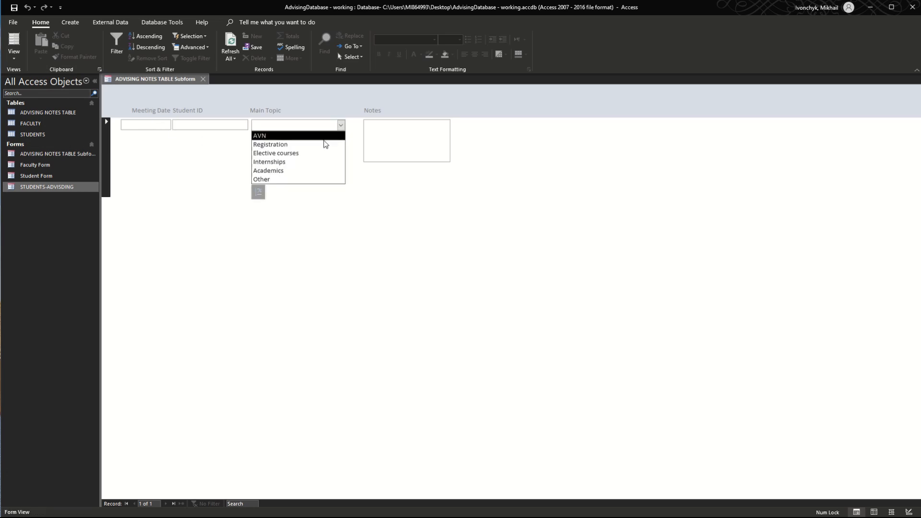
{"action": "left_click", "coordinate": [309, 179]}
{"action": "left_click", "coordinate": [341, 124]}
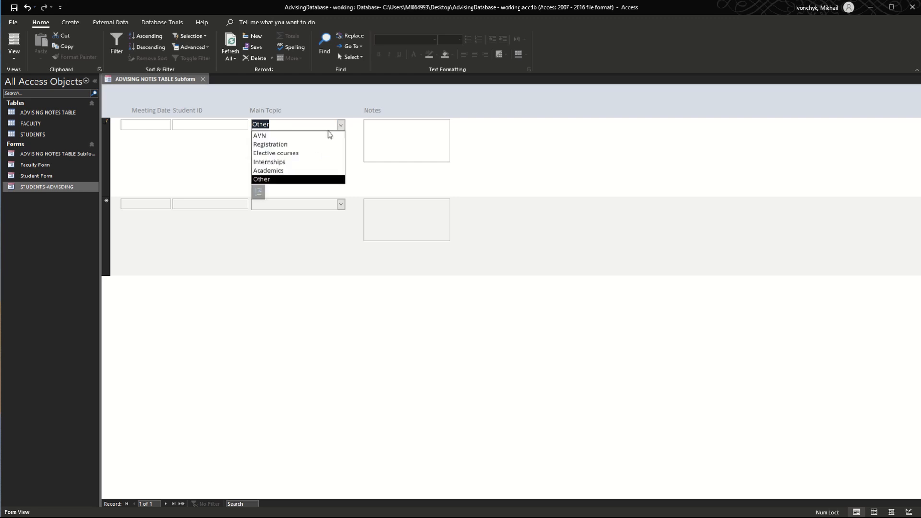
{"action": "left_click", "coordinate": [298, 144]}
{"action": "left_click", "coordinate": [341, 126]}
{"action": "left_click", "coordinate": [293, 137]}
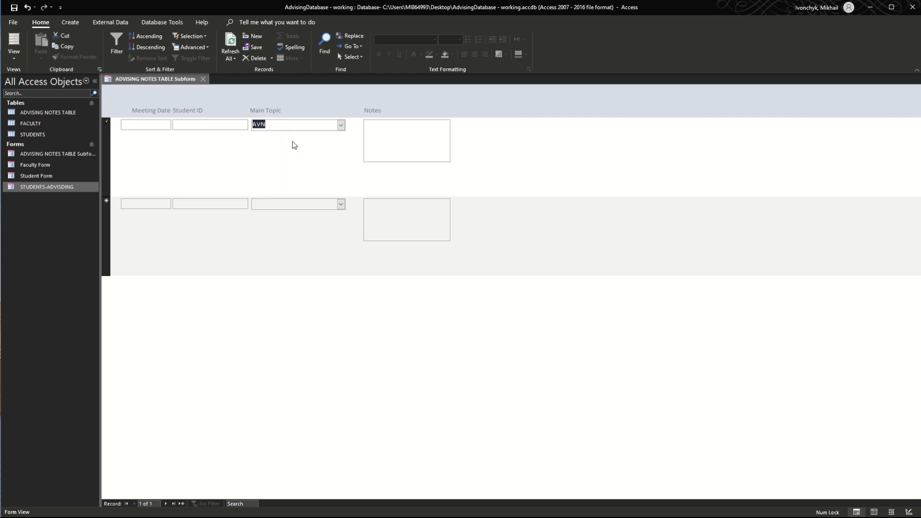
{"action": "left_click", "coordinate": [341, 126]}
{"action": "left_click", "coordinate": [313, 158]}
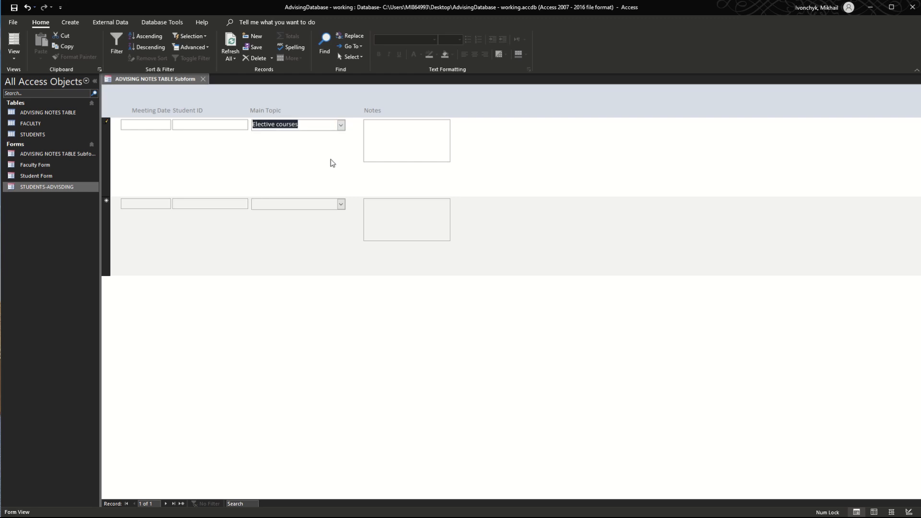
Step: Try to open the Main Topic list in the blank new record below the first one
{"action": "left_click", "coordinate": [341, 205]}
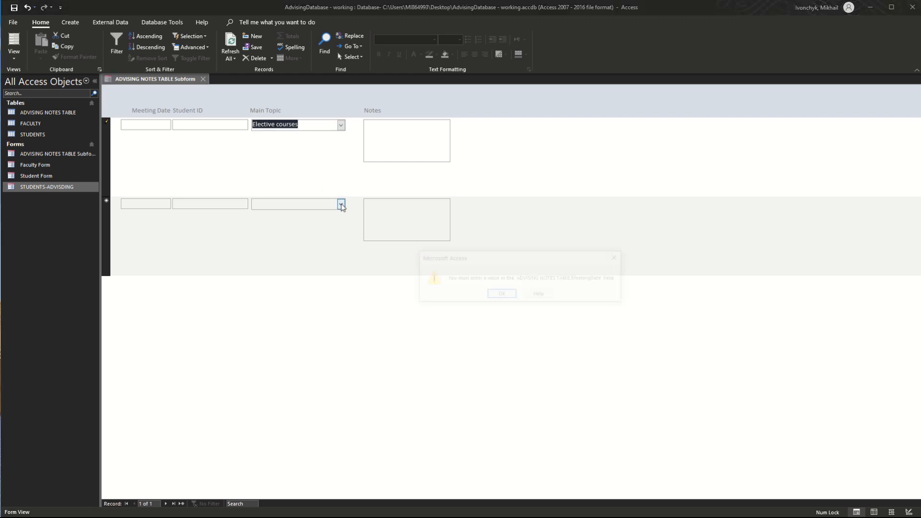
{"action": "left_click", "coordinate": [618, 257]}
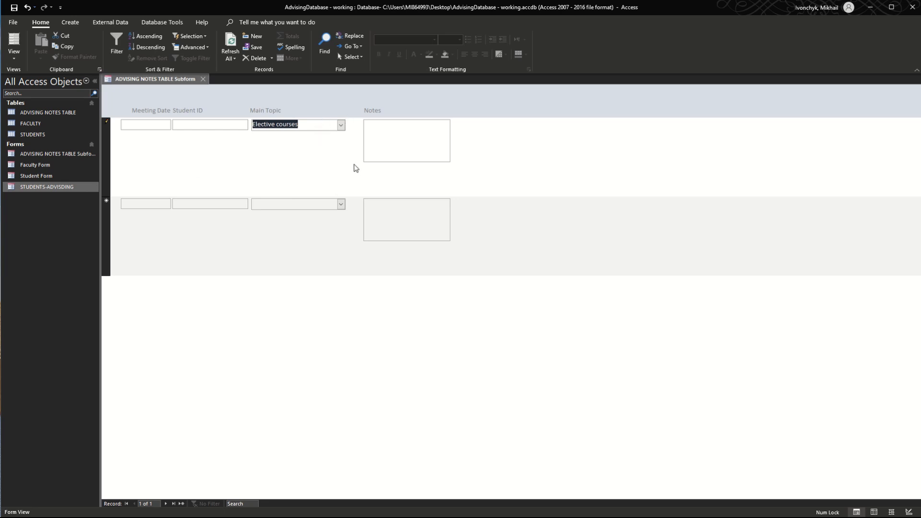
{"action": "left_click", "coordinate": [341, 205]}
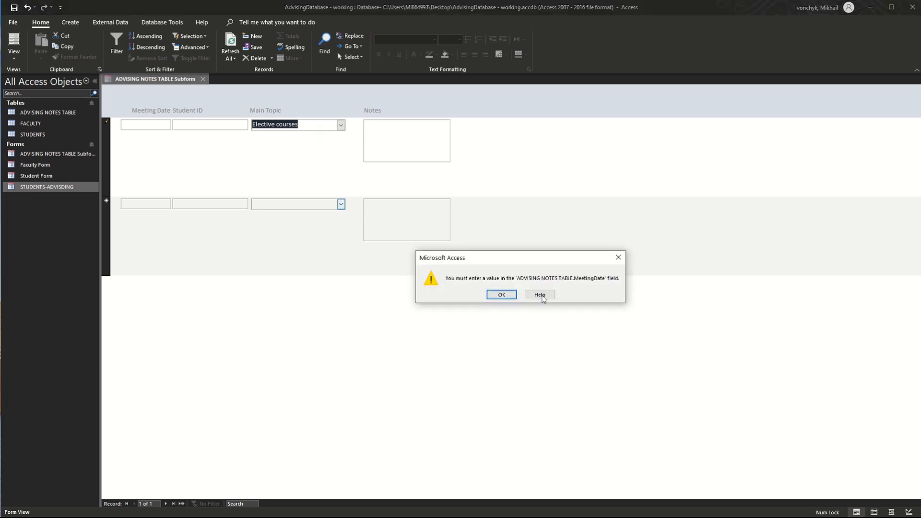
{"action": "left_click", "coordinate": [618, 257]}
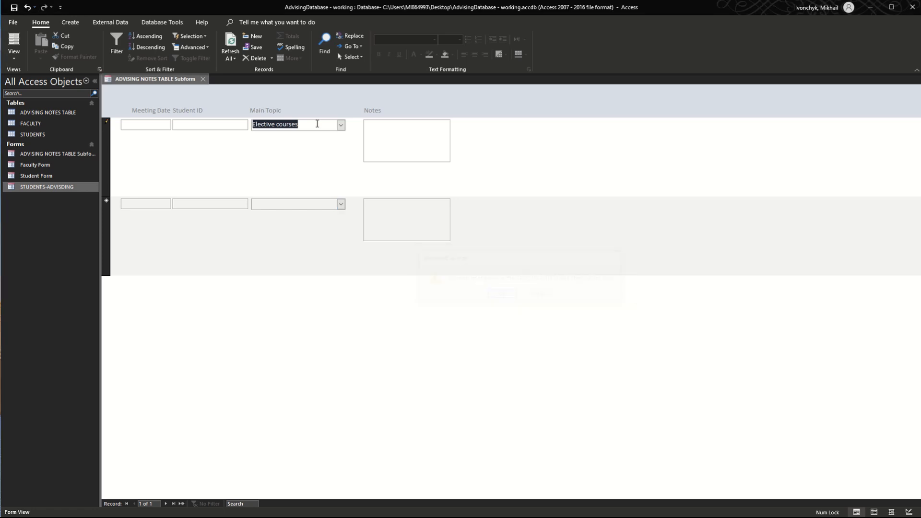
Step: Review the choices in the first record's Main Topic list without changing the selection
{"action": "left_click", "coordinate": [341, 126]}
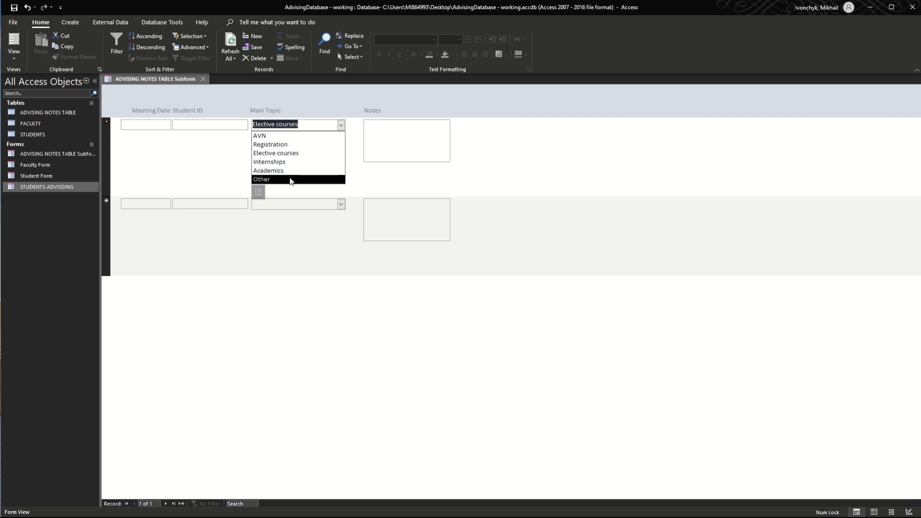
{"action": "left_click", "coordinate": [226, 159]}
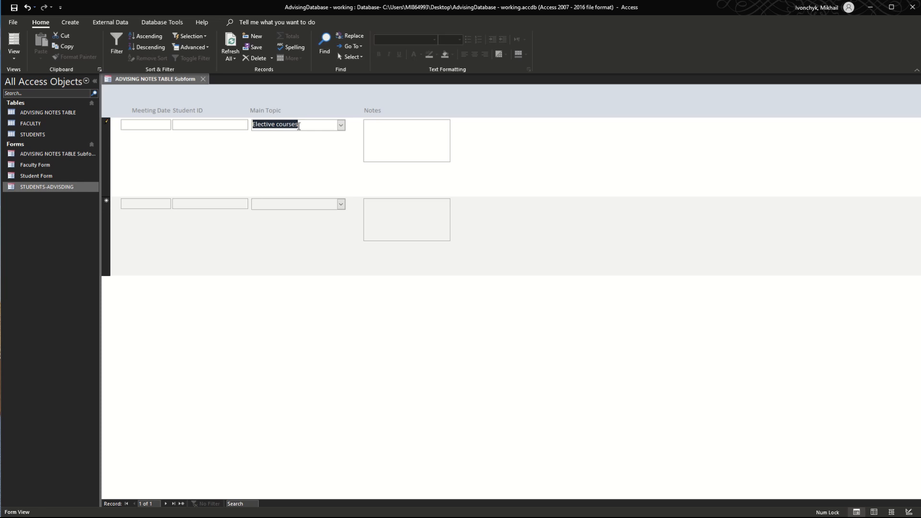
{"action": "left_click", "coordinate": [341, 125]}
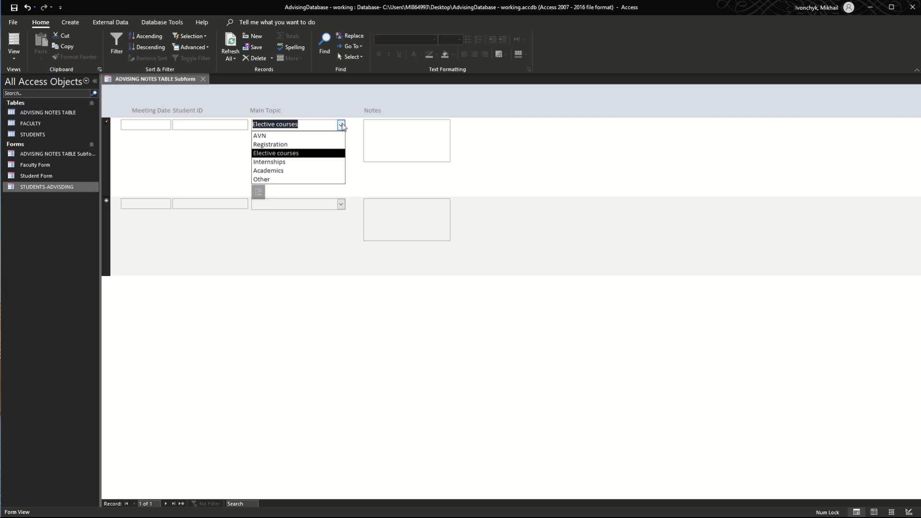
{"action": "left_click", "coordinate": [341, 126]}
{"action": "left_click", "coordinate": [340, 127]}
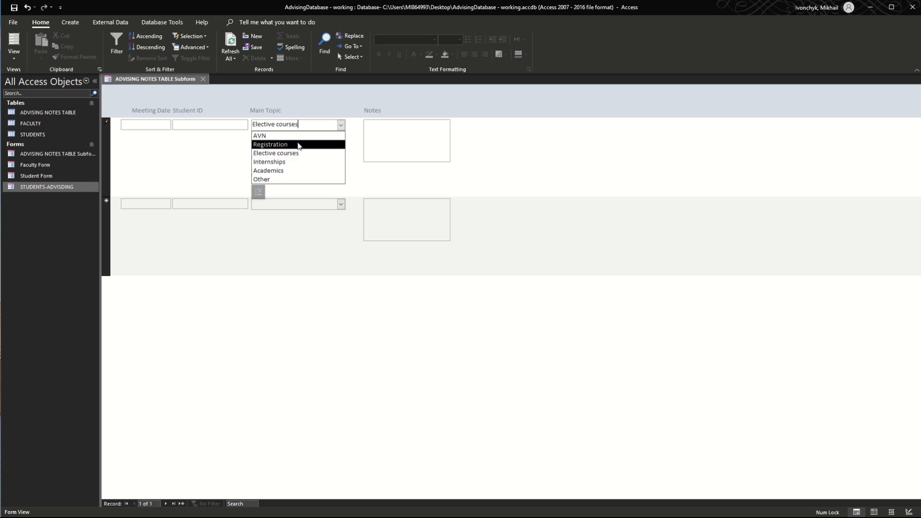
{"action": "left_click", "coordinate": [229, 157]}
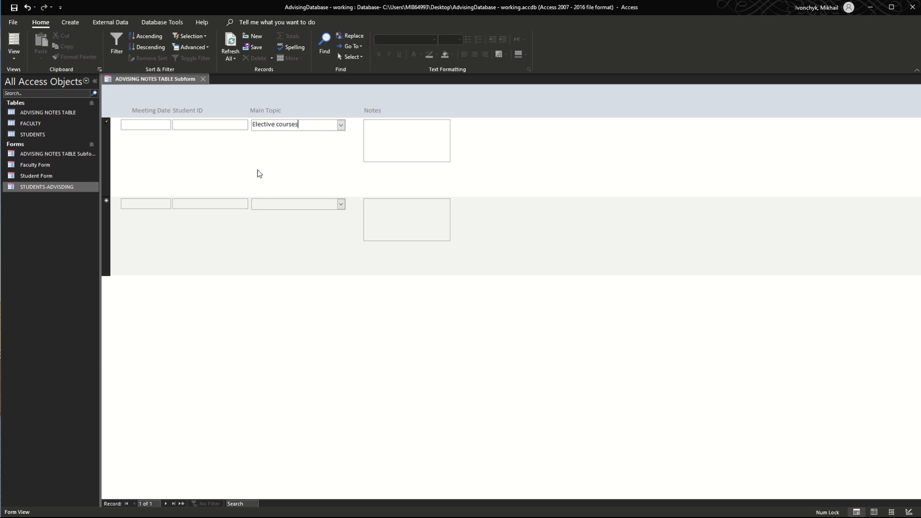
Step: Discard the unsaved test record containing the Elective courses topic so that Form View can be left
{"action": "left_click", "coordinate": [907, 512]}
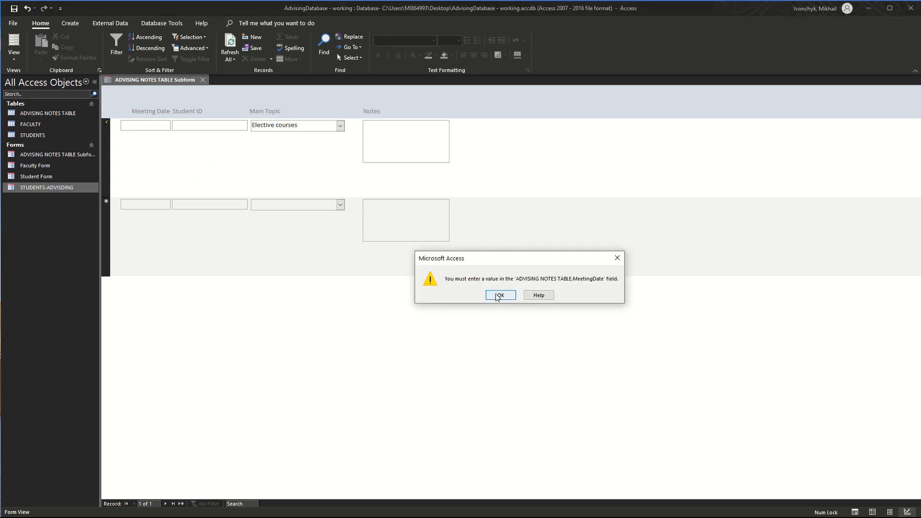
{"action": "left_click", "coordinate": [616, 258]}
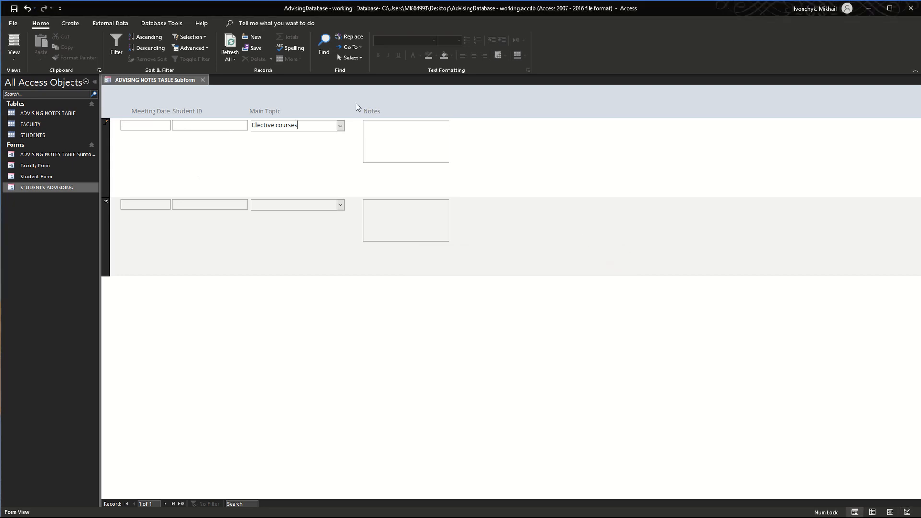
{"action": "left_click", "coordinate": [340, 126]}
{"action": "left_click", "coordinate": [297, 128]}
{"action": "key", "text": "Escape"}
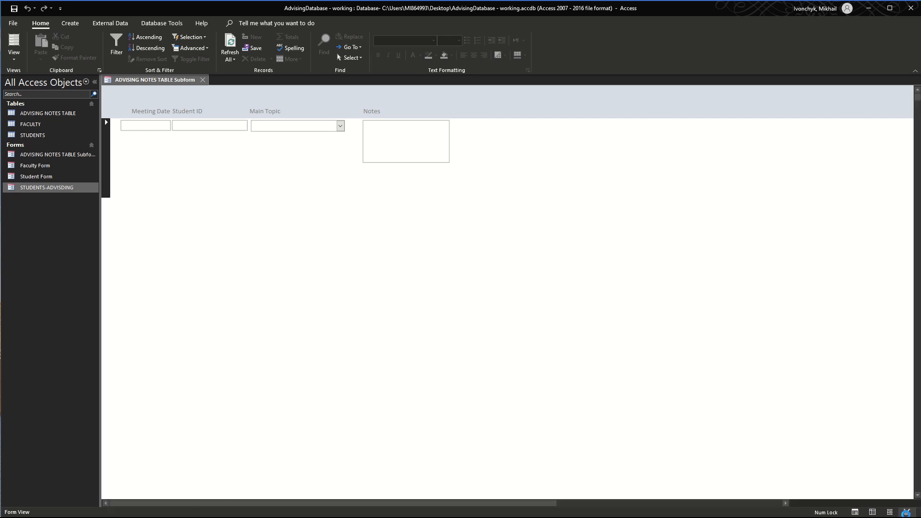
Step: Switch the subform to Design View and left-align the Meeting Date label in the form header
{"action": "left_click", "coordinate": [906, 512]}
{"action": "left_click", "coordinate": [190, 134]}
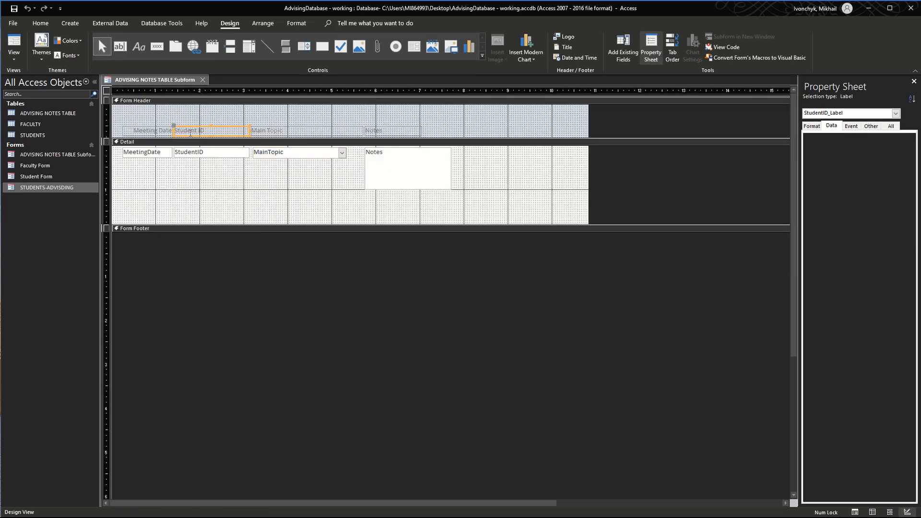
{"action": "left_click", "coordinate": [161, 132]}
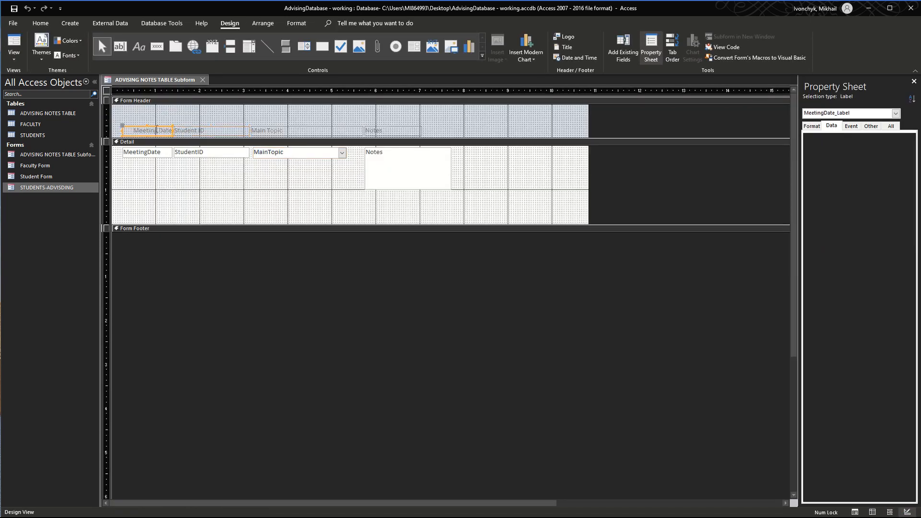
{"action": "left_click", "coordinate": [40, 23]}
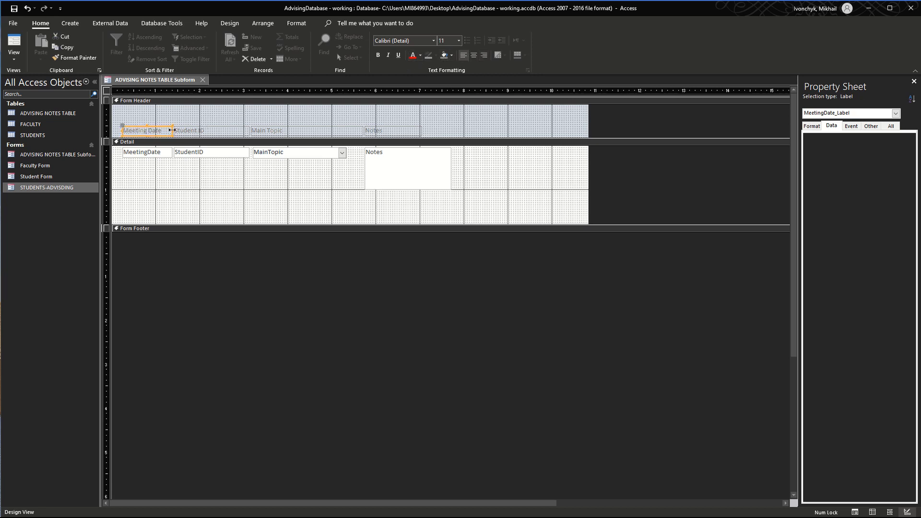
Step: Shorten the Notes text box in the Detail section to roughly two text lines high
{"action": "left_click", "coordinate": [270, 132]}
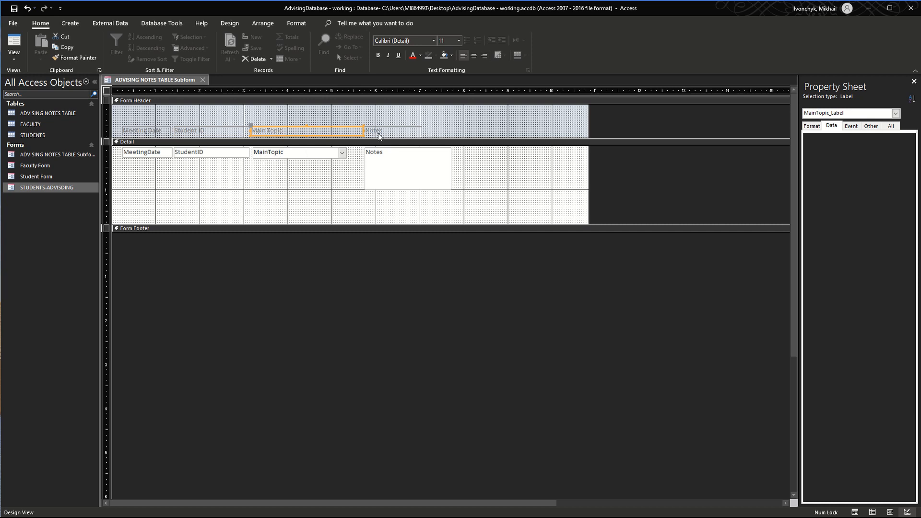
{"action": "left_click", "coordinate": [402, 187]}
{"action": "left_click_drag", "start_coordinate": [407, 189], "coordinate": [406, 164]}
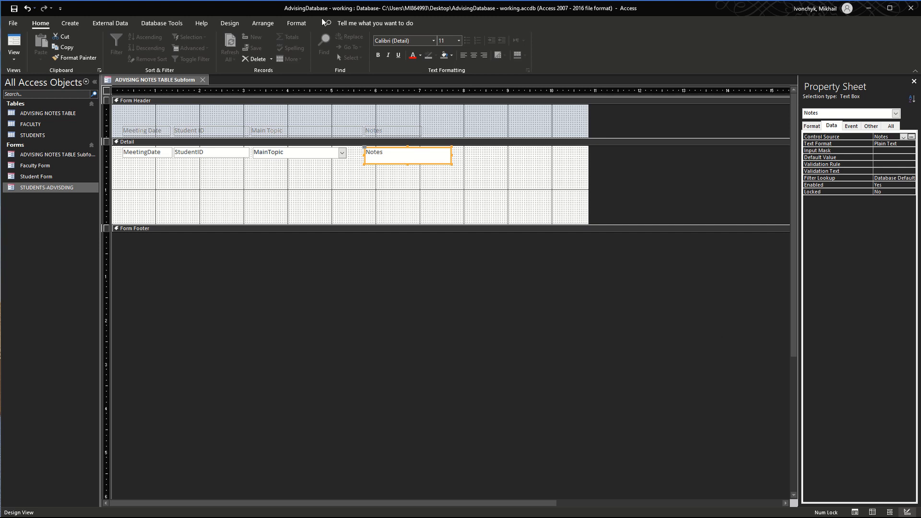
Step: Save and close the ADVISING NOTES TABLE Subform
{"action": "right_click", "coordinate": [156, 79]}
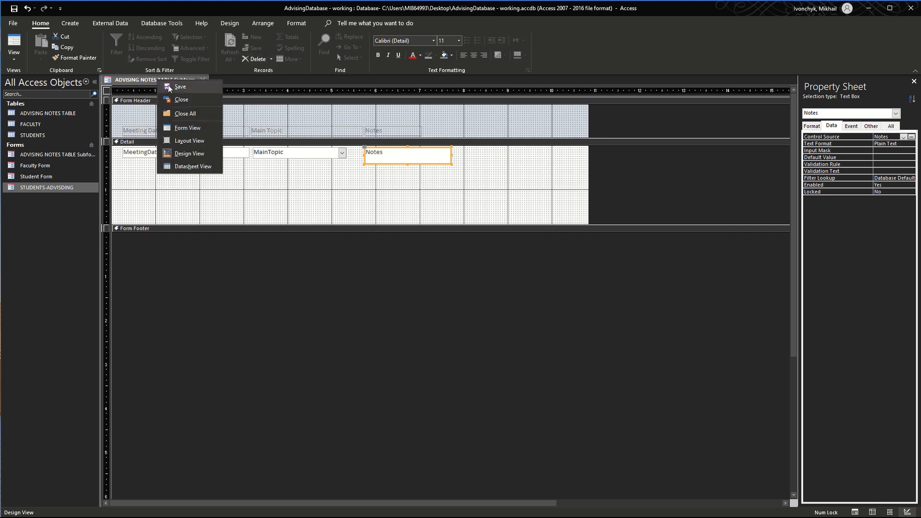
{"action": "left_click", "coordinate": [201, 88]}
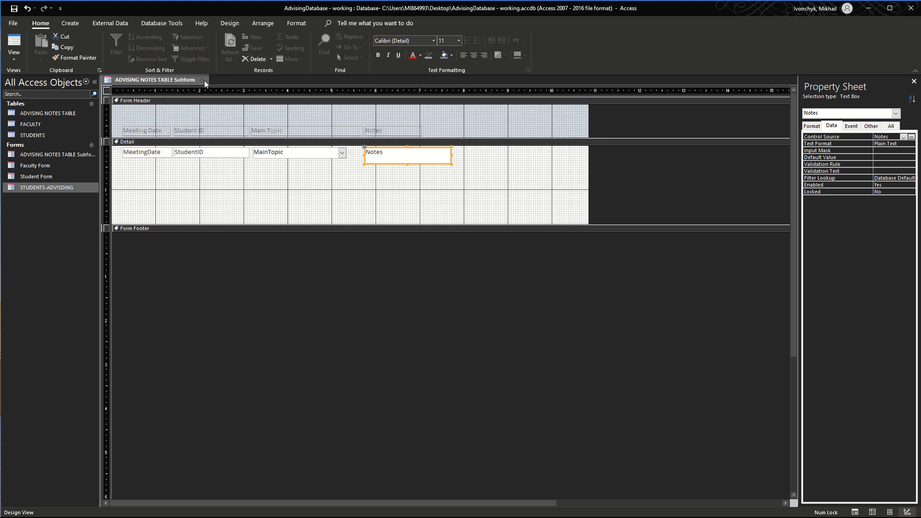
{"action": "left_click", "coordinate": [201, 80]}
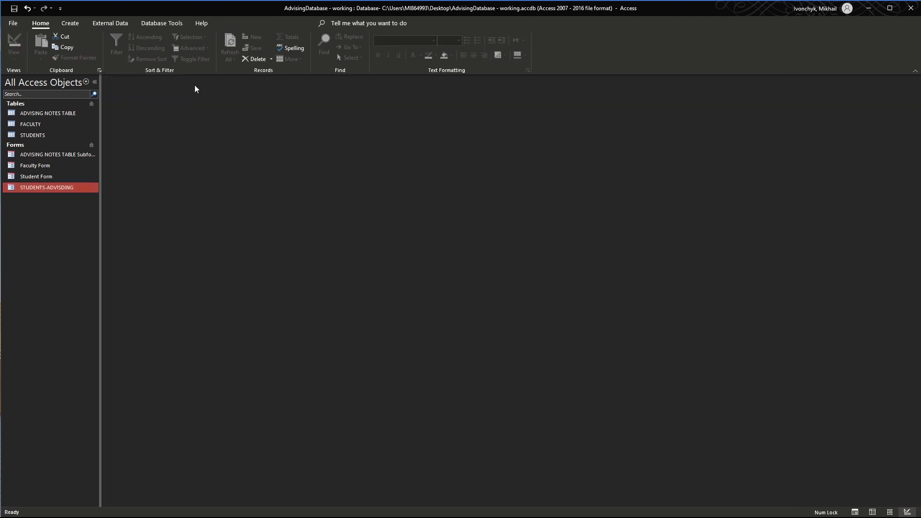
Step: Open the STUDENTS-ADVISDING form and look up the first listed student through the Last Name list
{"action": "double_click", "coordinate": [46, 190]}
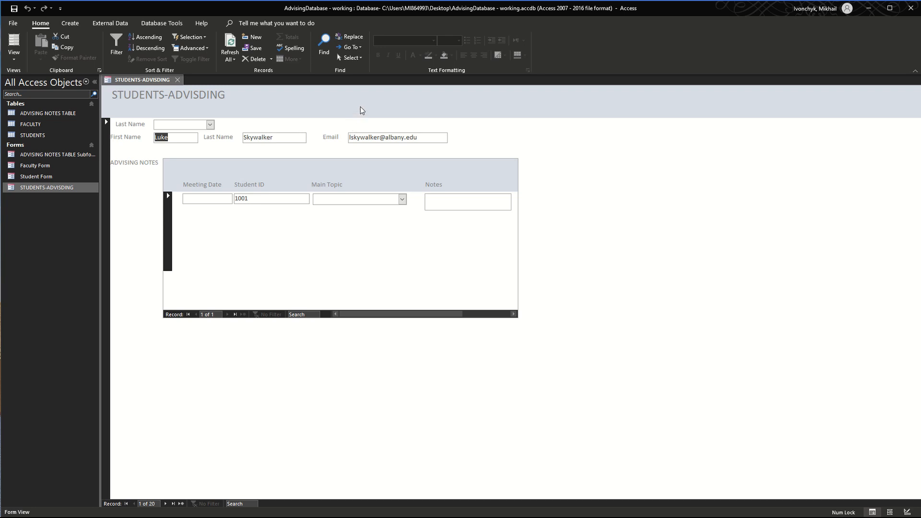
{"action": "left_click", "coordinate": [284, 185]}
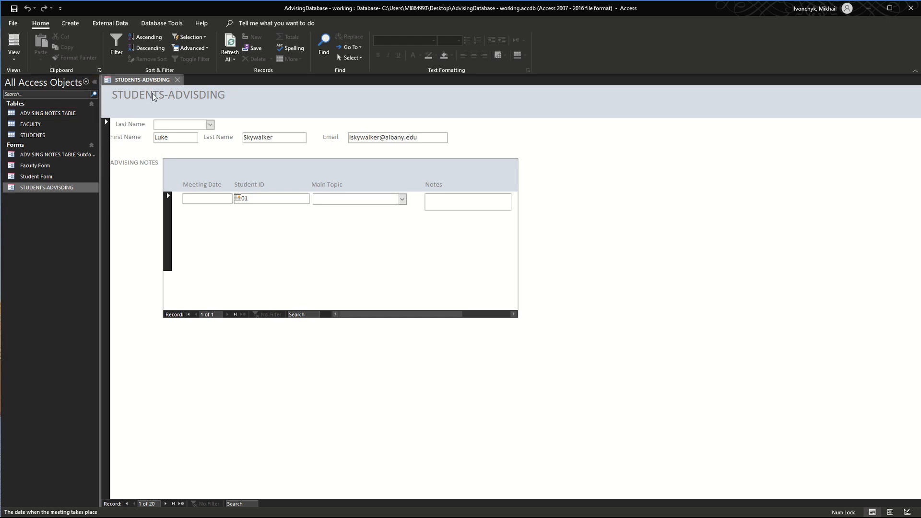
{"action": "left_click", "coordinate": [210, 125]}
{"action": "left_click", "coordinate": [209, 131]}
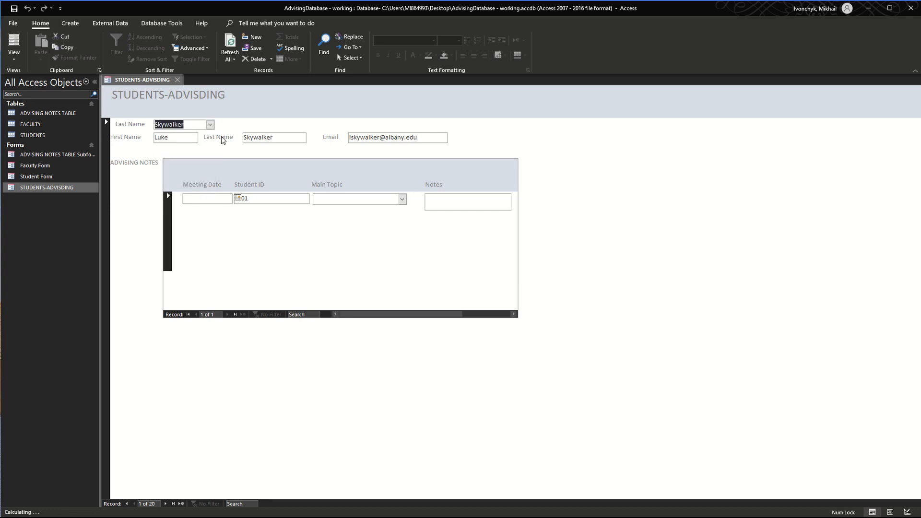
{"action": "left_click", "coordinate": [210, 125]}
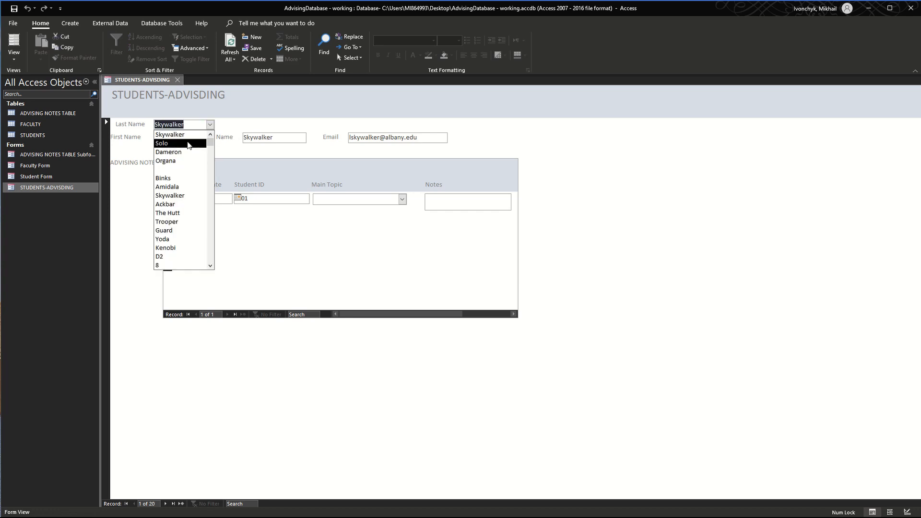
{"action": "left_click", "coordinate": [190, 135]}
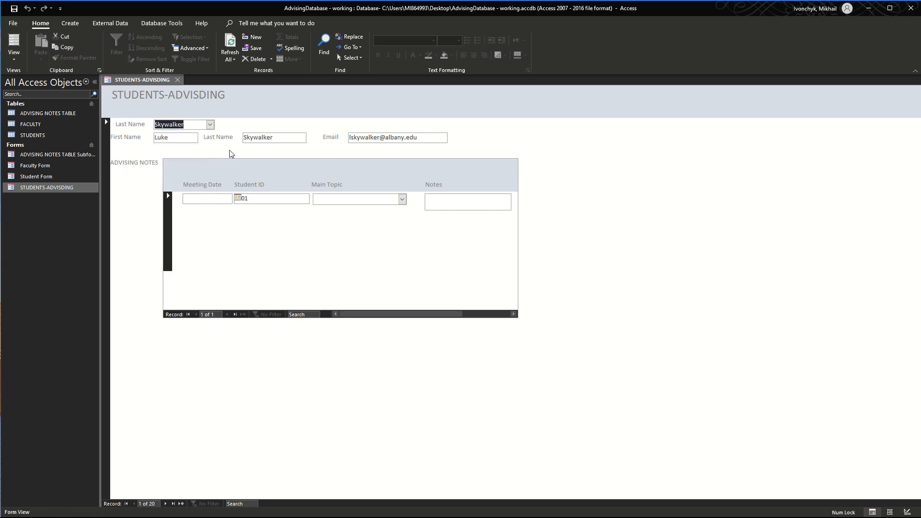
{"action": "key", "text": "Tab"}
{"action": "left_click", "coordinate": [360, 138]}
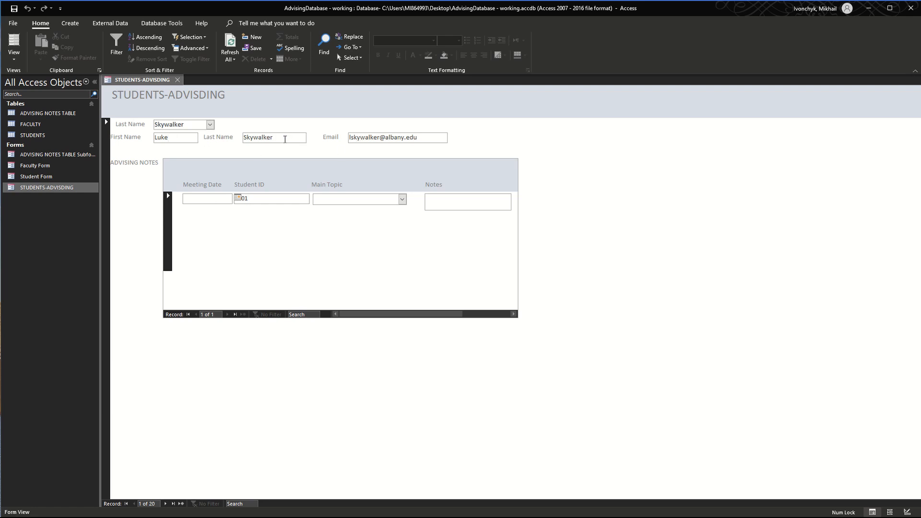
Step: Test the Last Name lookup by reselecting the first student, choosing the fourth, and returning to the first
{"action": "left_click", "coordinate": [210, 125]}
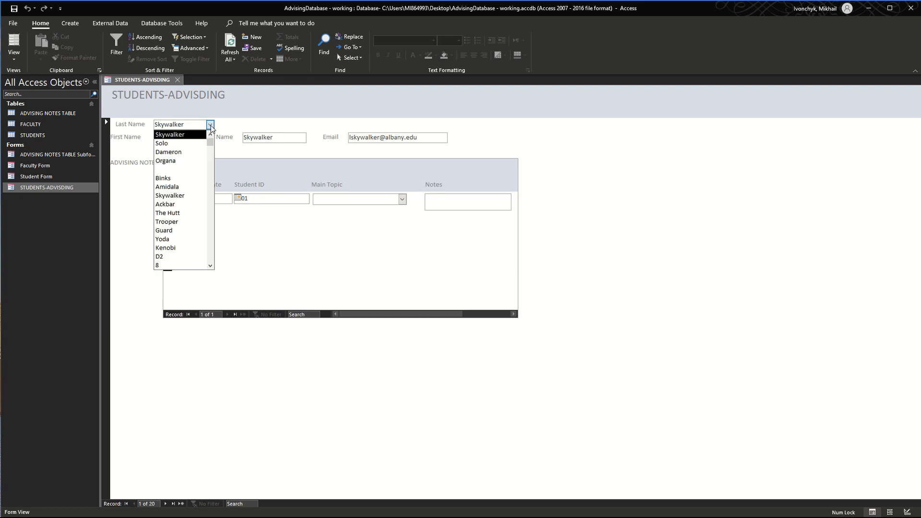
{"action": "key", "text": "Down"}
{"action": "key", "text": "Up"}
{"action": "key", "text": "Return"}
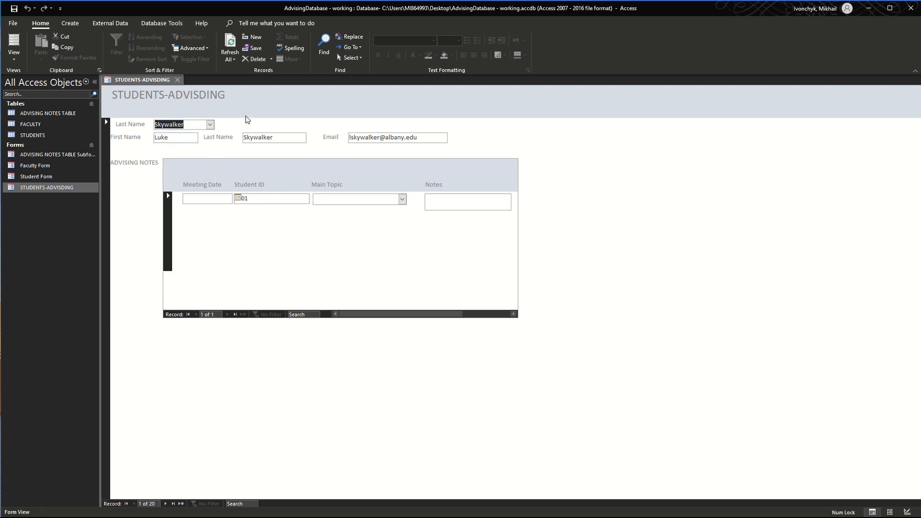
{"action": "left_click", "coordinate": [211, 125]}
{"action": "left_click", "coordinate": [191, 160]}
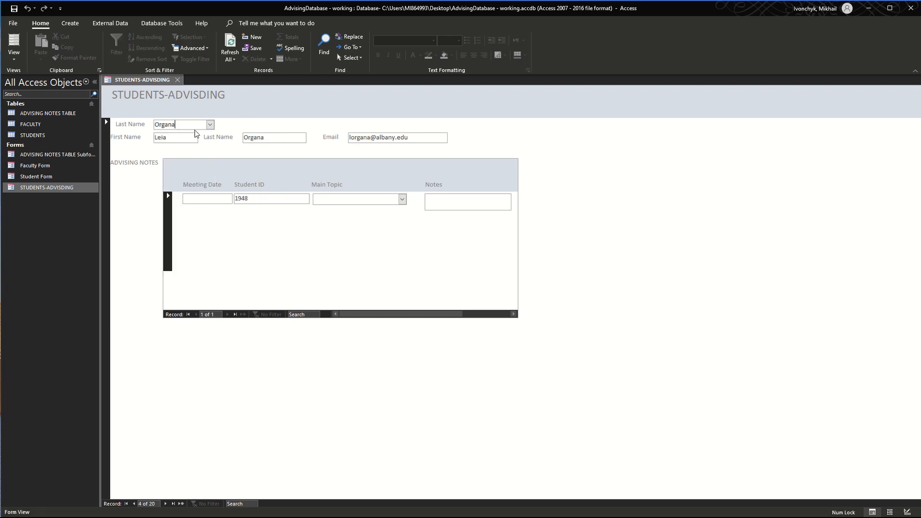
{"action": "left_click", "coordinate": [209, 124]}
{"action": "scroll", "coordinate": [189, 139], "scroll_direction": "up", "scroll_amount": 1}
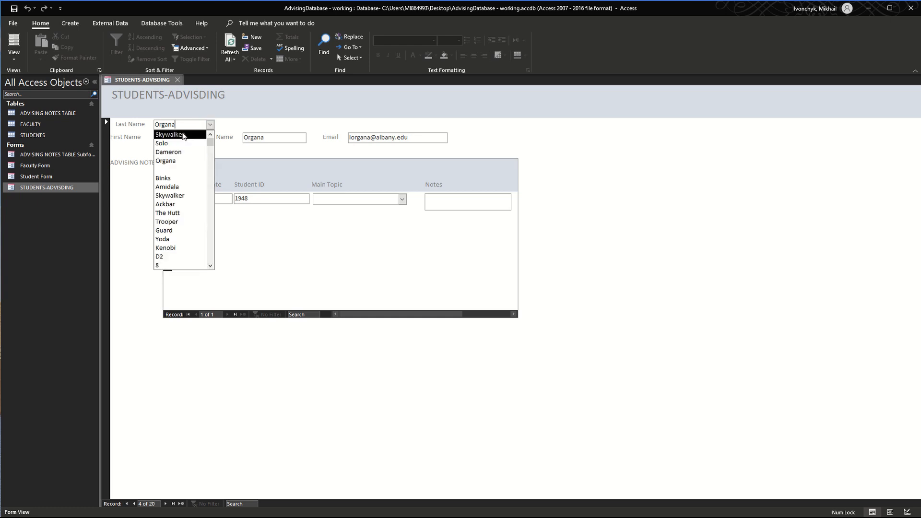
{"action": "left_click", "coordinate": [183, 136]}
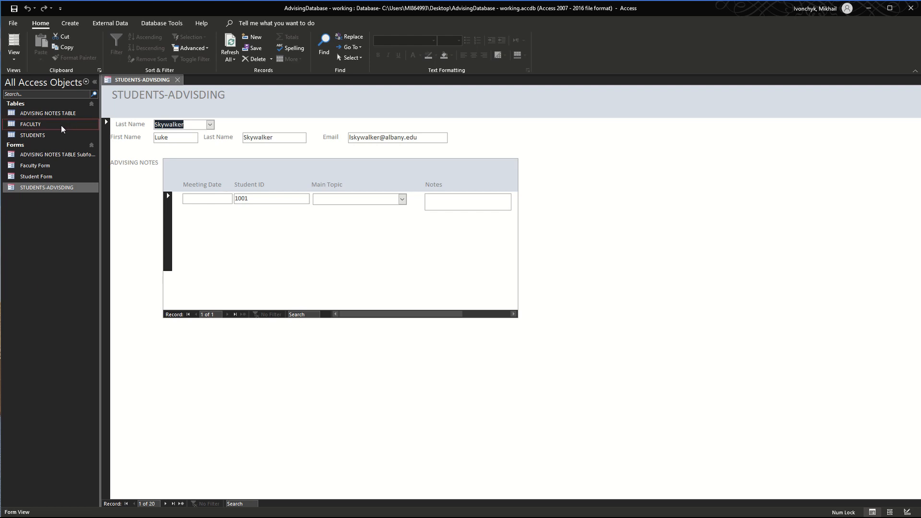
Step: Inspect the records in ADVISING NOTES TABLE and close the table again
{"action": "double_click", "coordinate": [50, 113]}
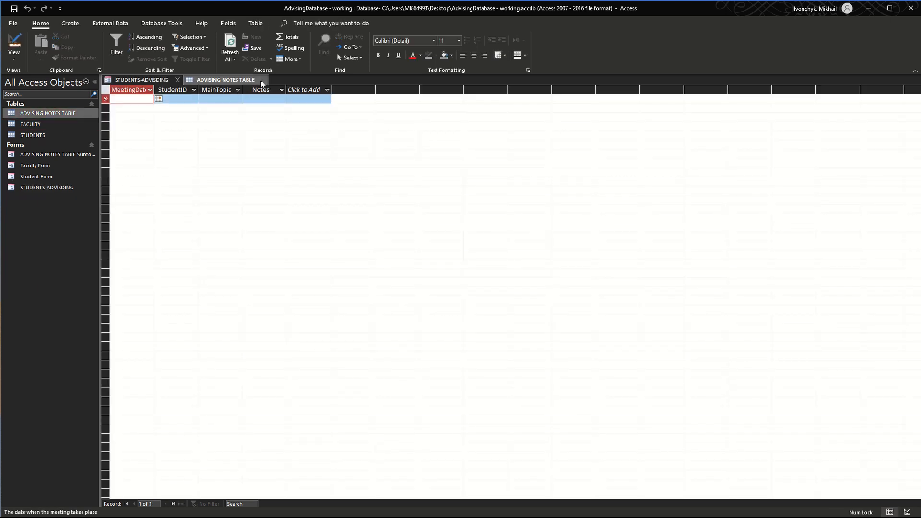
{"action": "left_click", "coordinate": [264, 80]}
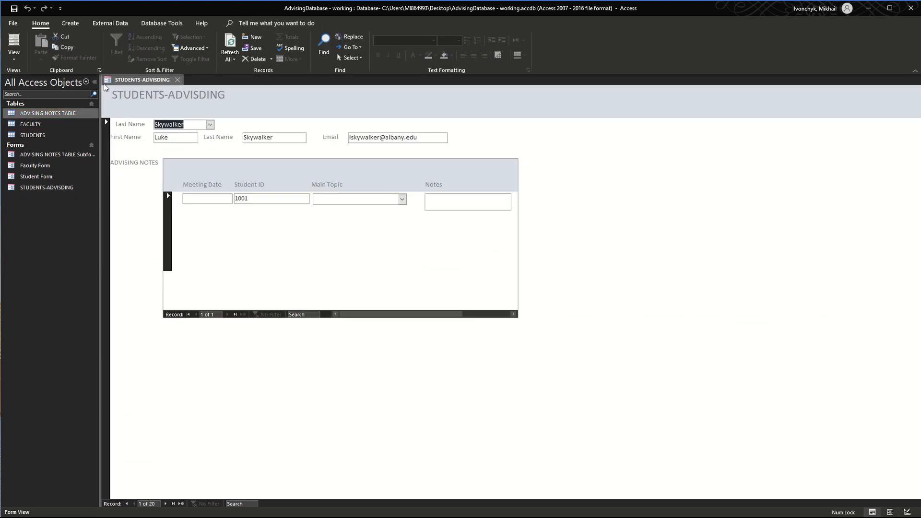
Step: Set the first student's meeting date to 11-Feb-21 and the main topic to AVN in the advising notes subform
{"action": "left_click", "coordinate": [211, 199]}
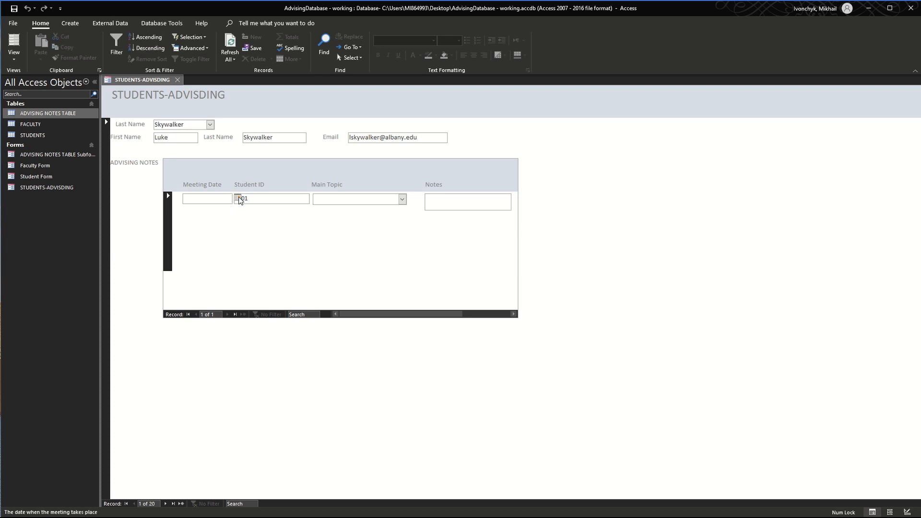
{"action": "left_click", "coordinate": [237, 198]}
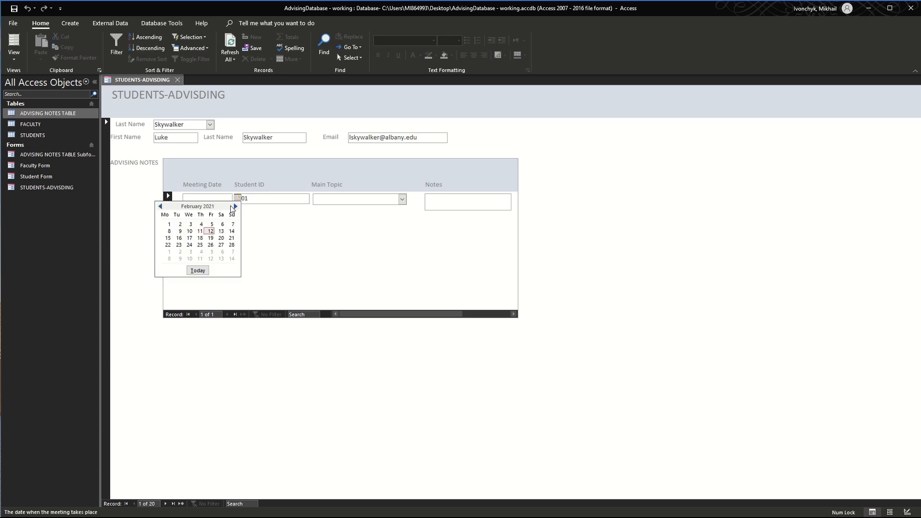
{"action": "left_click", "coordinate": [200, 231]}
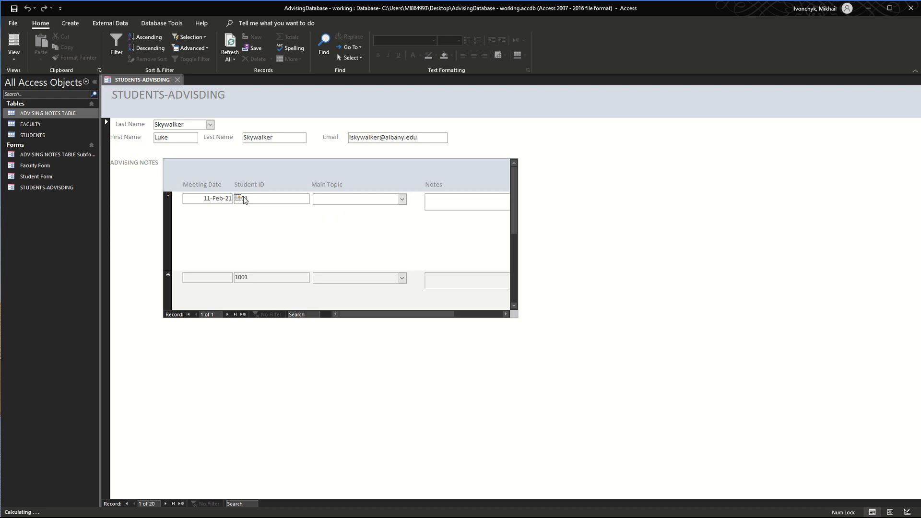
{"action": "left_click", "coordinate": [262, 202]}
{"action": "left_click", "coordinate": [402, 200]}
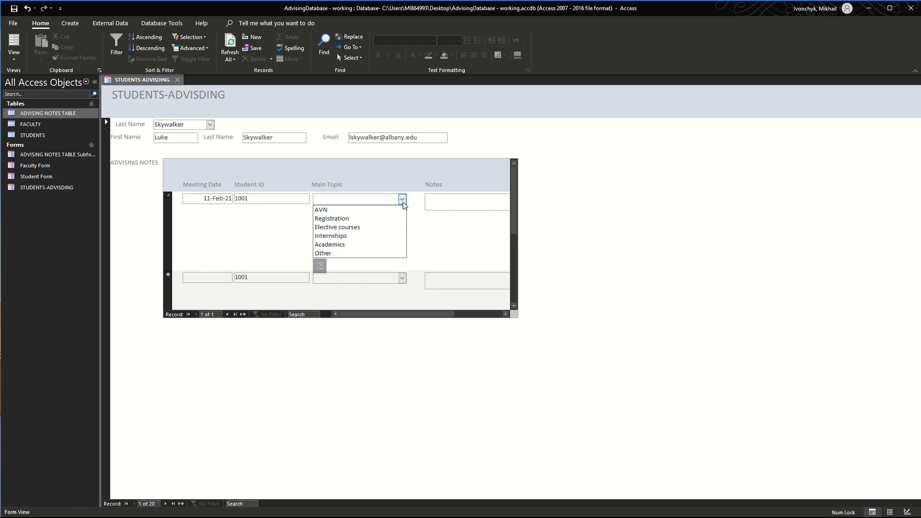
{"action": "left_click", "coordinate": [364, 209]}
Step: Enter the note "Gave him his AVN" for the first student's meeting and save the form
{"action": "left_click", "coordinate": [455, 200]}
{"action": "type", "text": "G"}
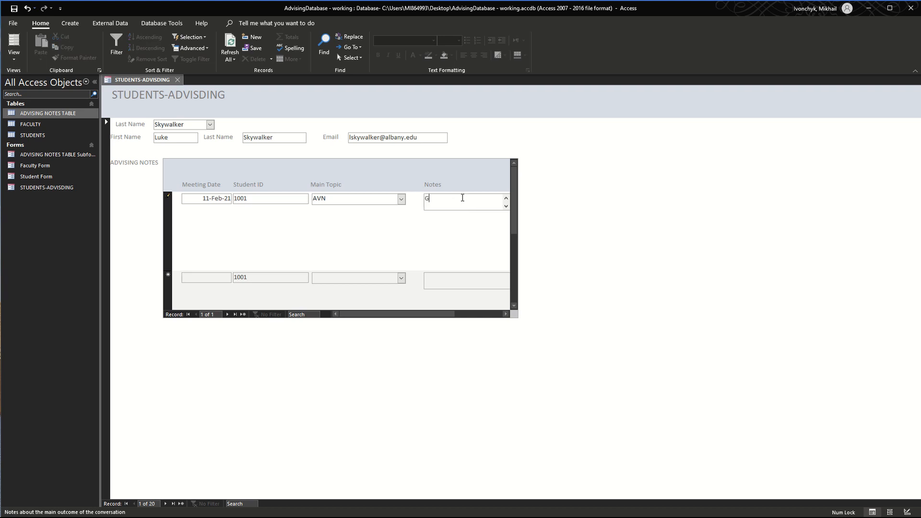
{"action": "type", "text": "ave him his AVN"}
{"action": "right_click", "coordinate": [137, 80]}
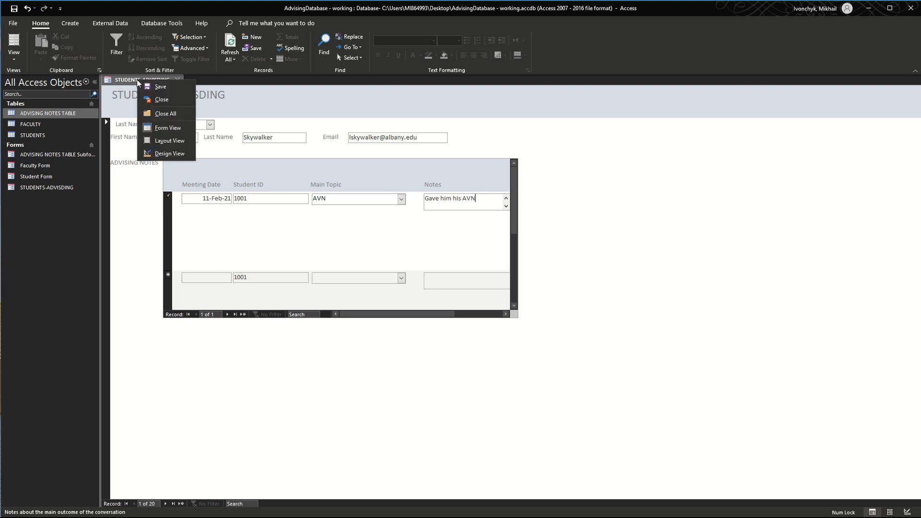
{"action": "left_click", "coordinate": [163, 87]}
Step: Open ADVISING NOTES TABLE, fit the Notes column to its contents, and close the table with the layout change saved
{"action": "left_click", "coordinate": [68, 113]}
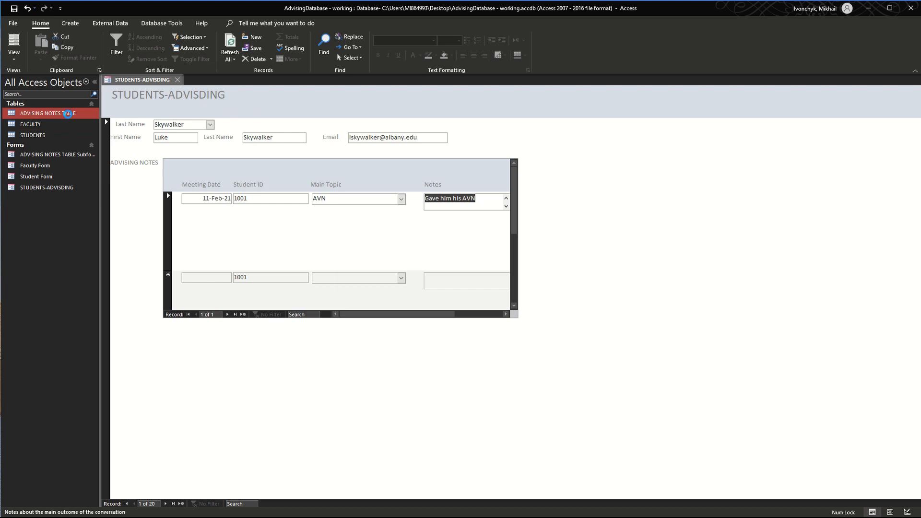
{"action": "double_click", "coordinate": [67, 113]}
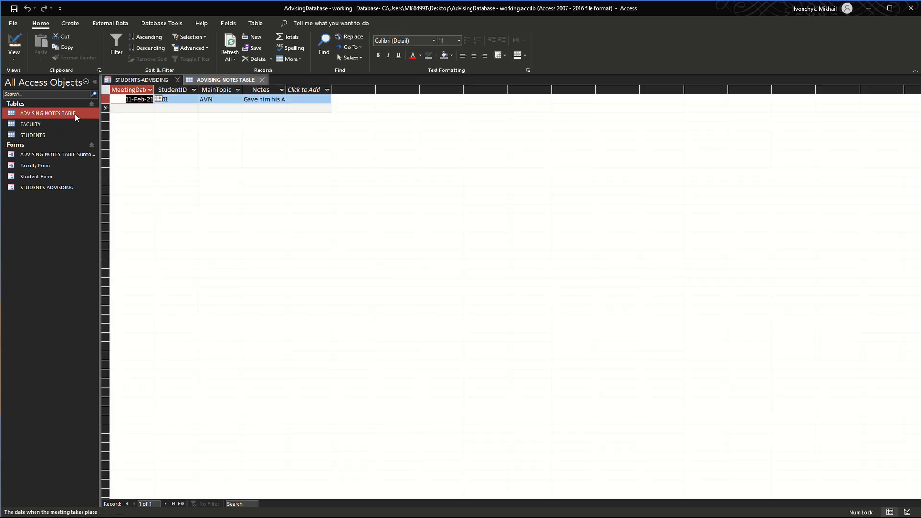
{"action": "double_click", "coordinate": [286, 90]}
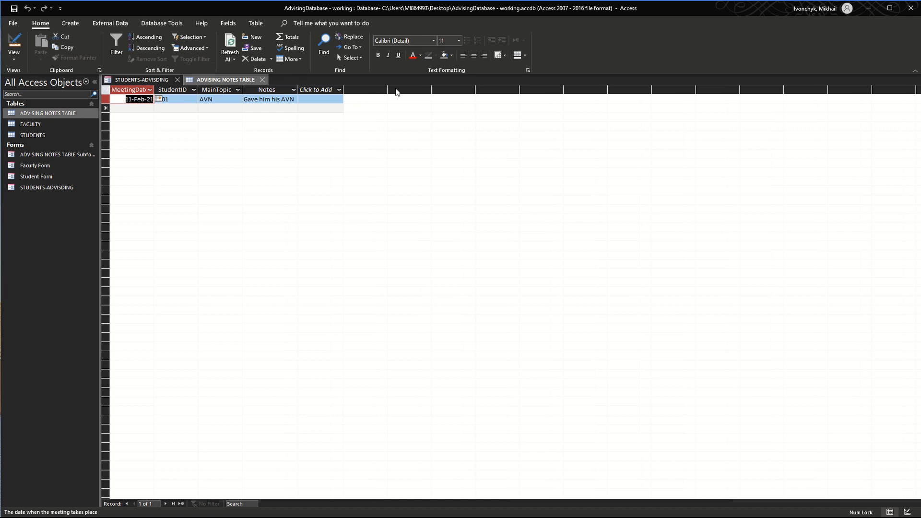
{"action": "left_click", "coordinate": [262, 80]}
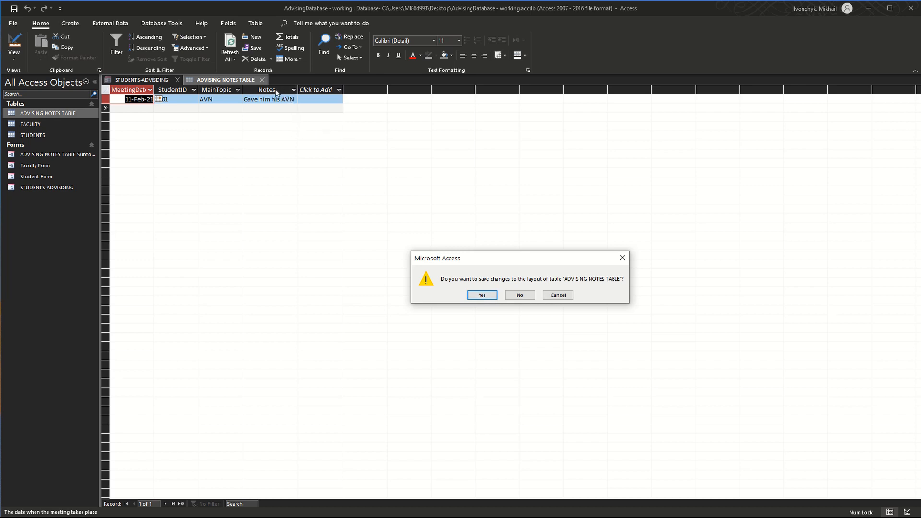
{"action": "left_click", "coordinate": [480, 295]}
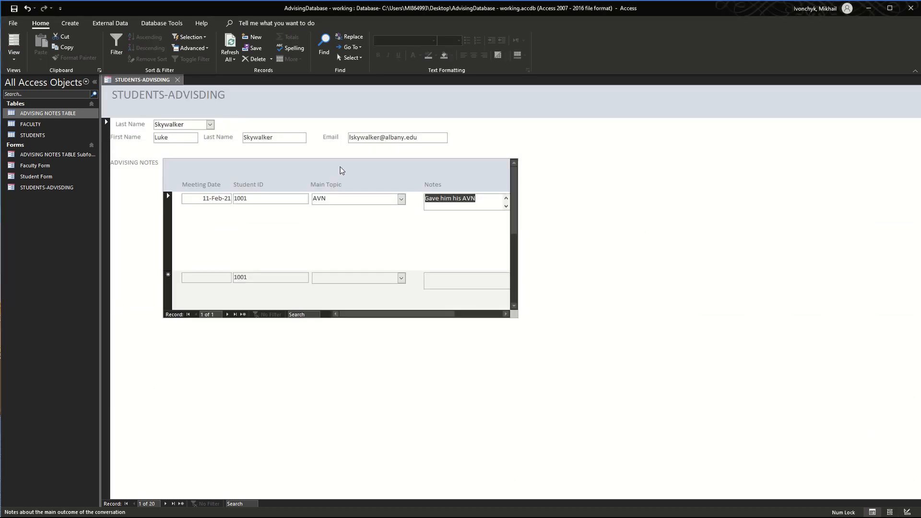
Step: Look up the third student through the Last Name list and return to the first to compare their advising notes
{"action": "left_click", "coordinate": [210, 125]}
{"action": "left_click", "coordinate": [197, 155]}
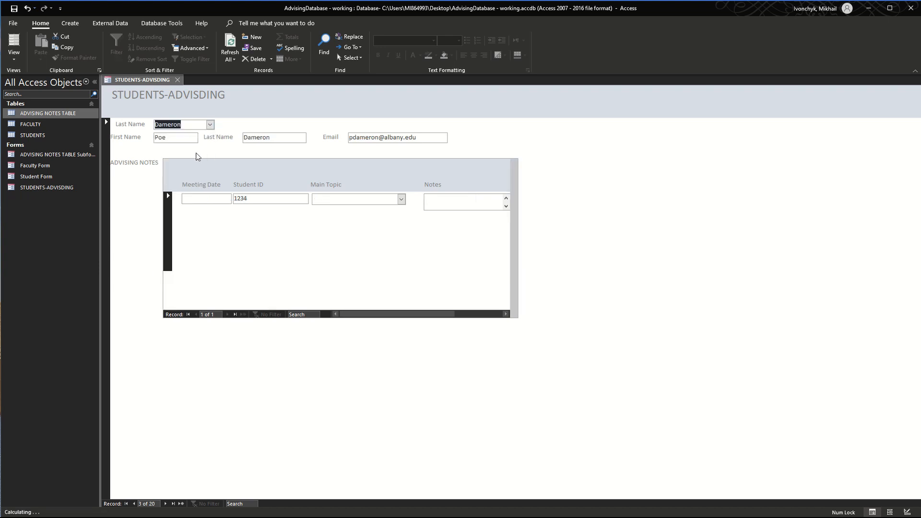
{"action": "left_click", "coordinate": [210, 125]}
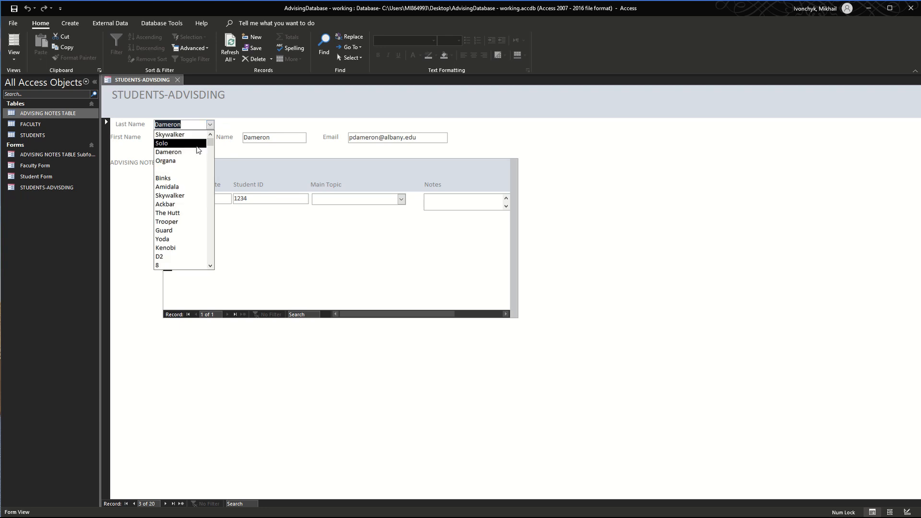
{"action": "left_click", "coordinate": [198, 134]}
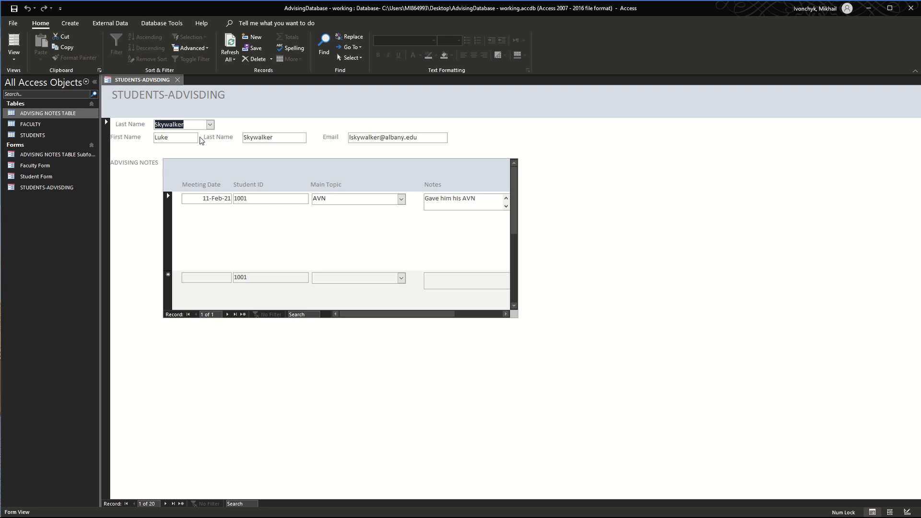
Step: Look up the second listed student and set the meeting date to 09-Feb-21 and the main topic to Registration
{"action": "left_click", "coordinate": [207, 124]}
{"action": "left_click", "coordinate": [193, 141]}
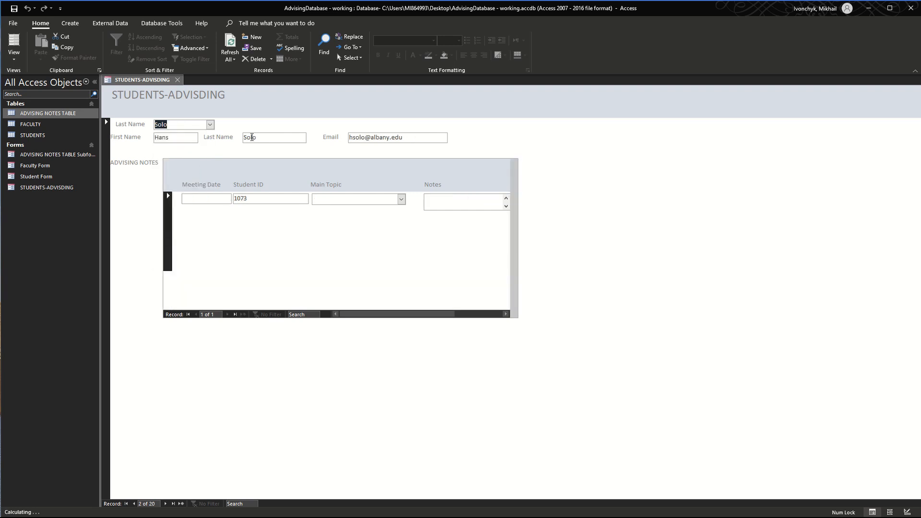
{"action": "left_click", "coordinate": [210, 198]}
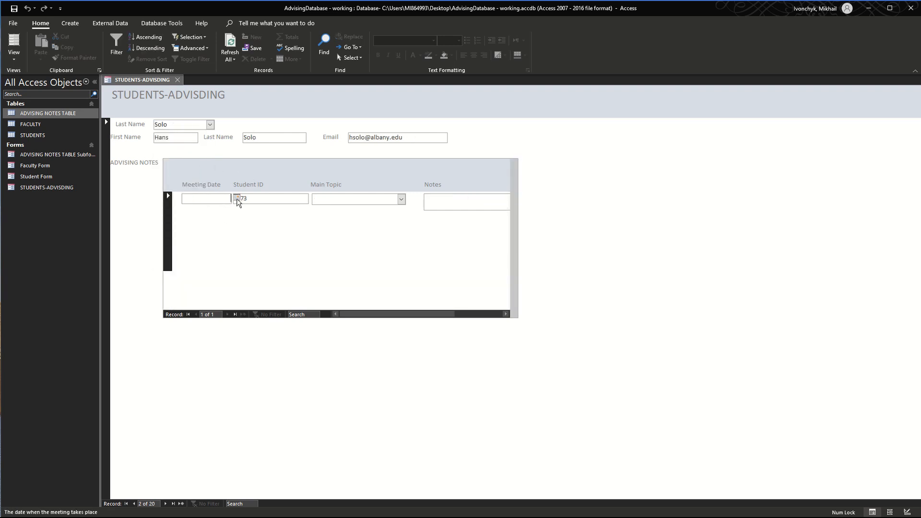
{"action": "left_click", "coordinate": [236, 198]}
{"action": "left_click", "coordinate": [177, 231]}
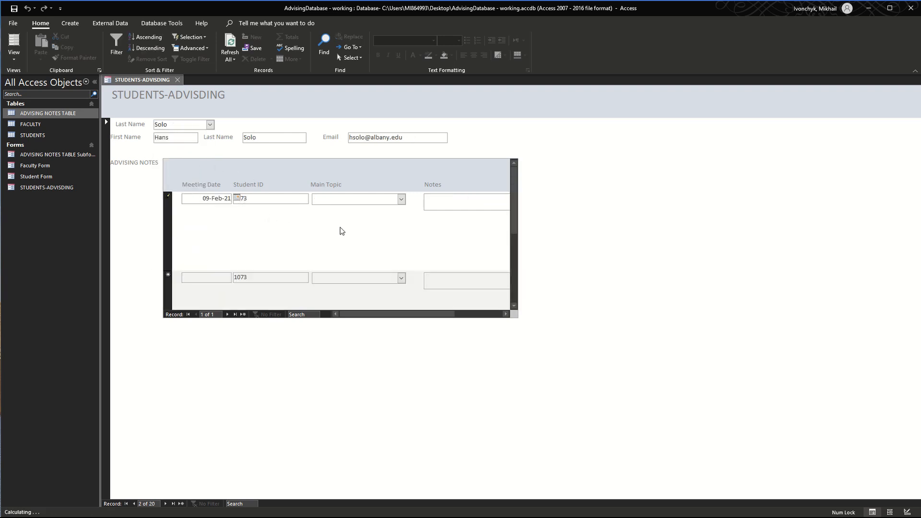
{"action": "left_click", "coordinate": [346, 201]}
{"action": "left_click", "coordinate": [401, 198]}
{"action": "left_click", "coordinate": [379, 220]}
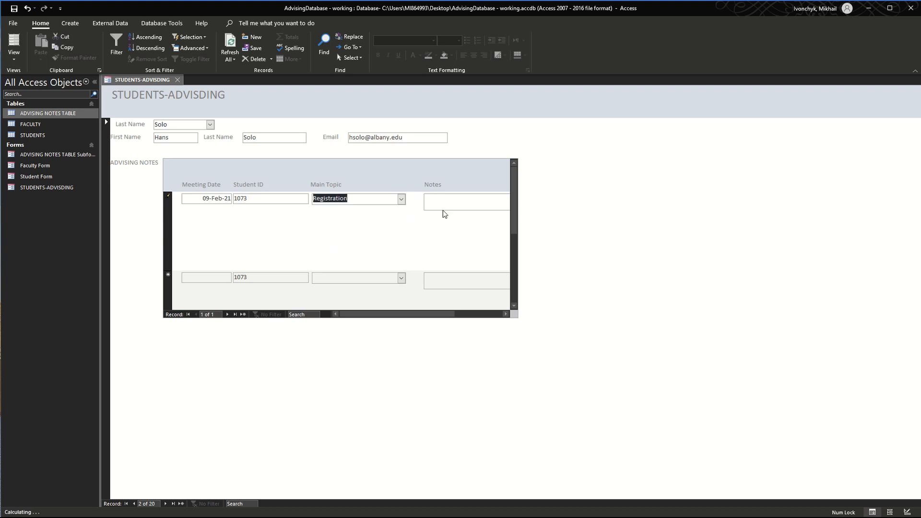
Step: Enter the note "Registered for fall 2021" for the second student's meeting and save the form
{"action": "left_click", "coordinate": [449, 207]}
{"action": "type", "text": "Registere"}
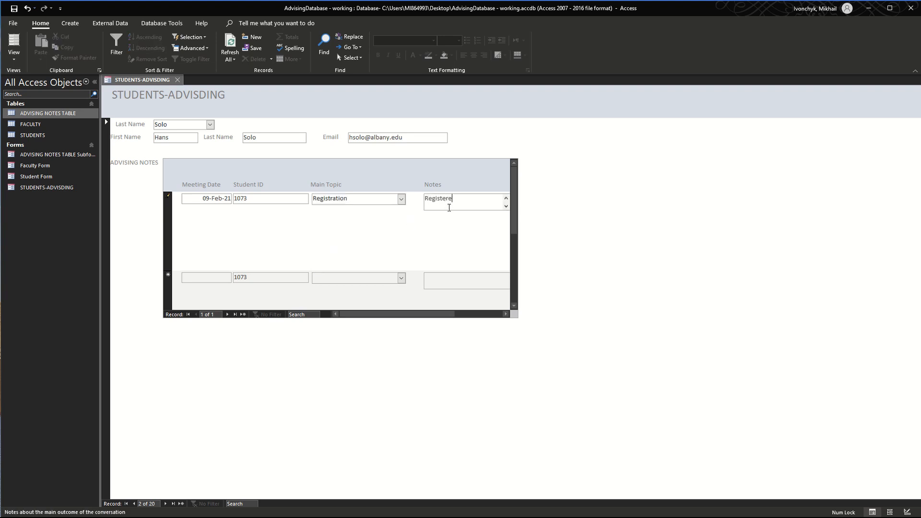
{"action": "type", "text": "d for fall 2020"}
{"action": "right_click", "coordinate": [176, 84]}
{"action": "left_click", "coordinate": [185, 86]}
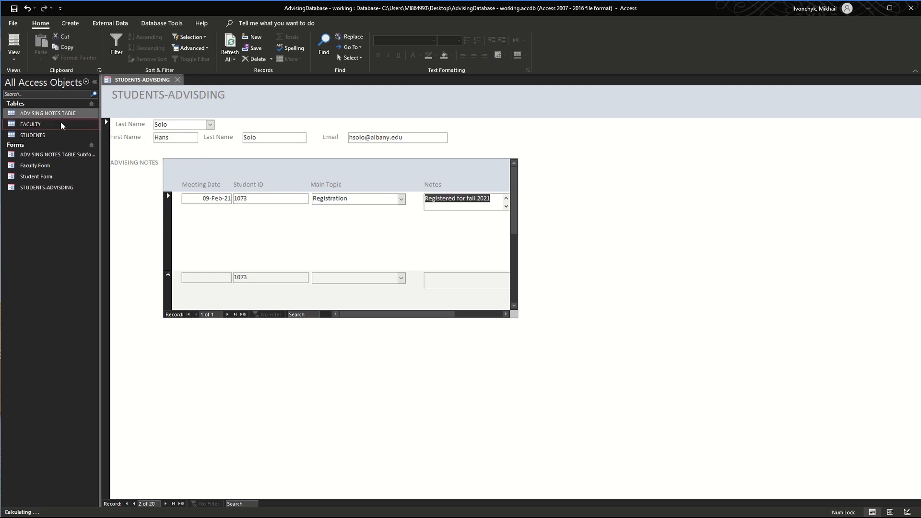
Step: Check the saved records in ADVISING NOTES TABLE and expand the first student's advising notes in the STUDENTS table
{"action": "double_click", "coordinate": [45, 113]}
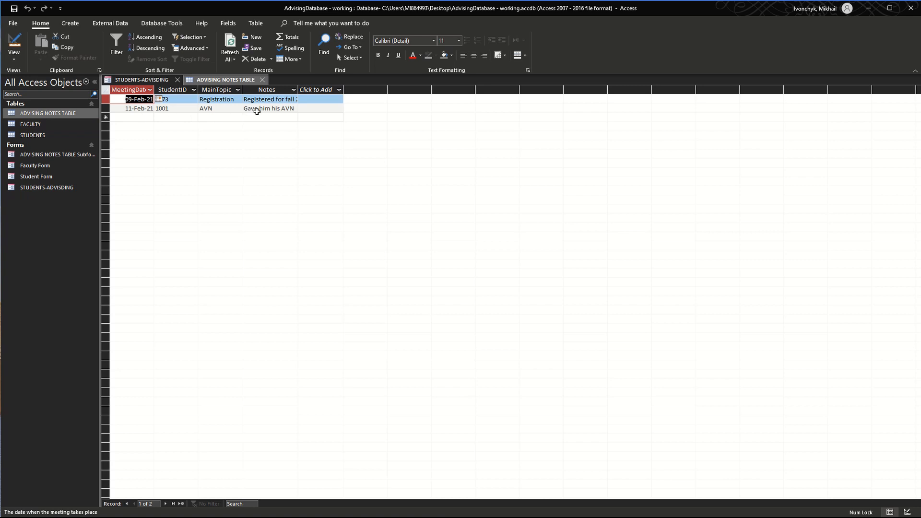
{"action": "left_click", "coordinate": [154, 80]}
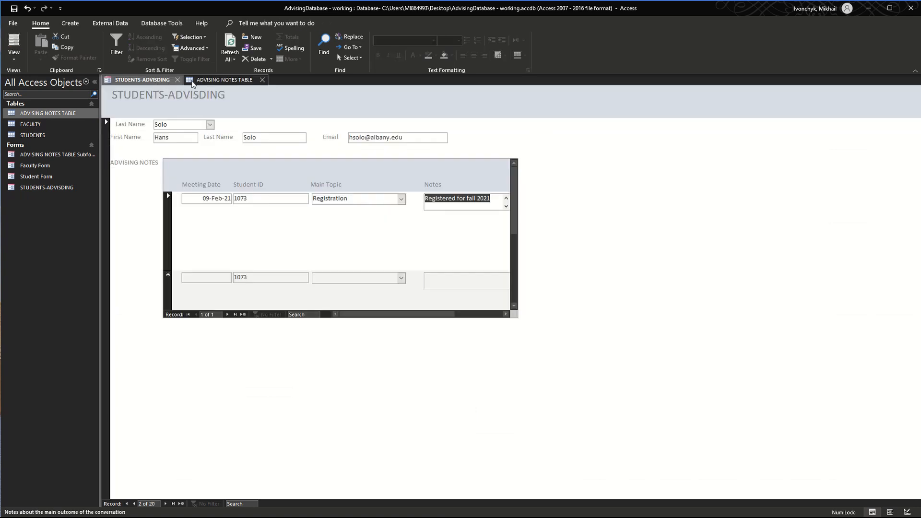
{"action": "double_click", "coordinate": [40, 132]}
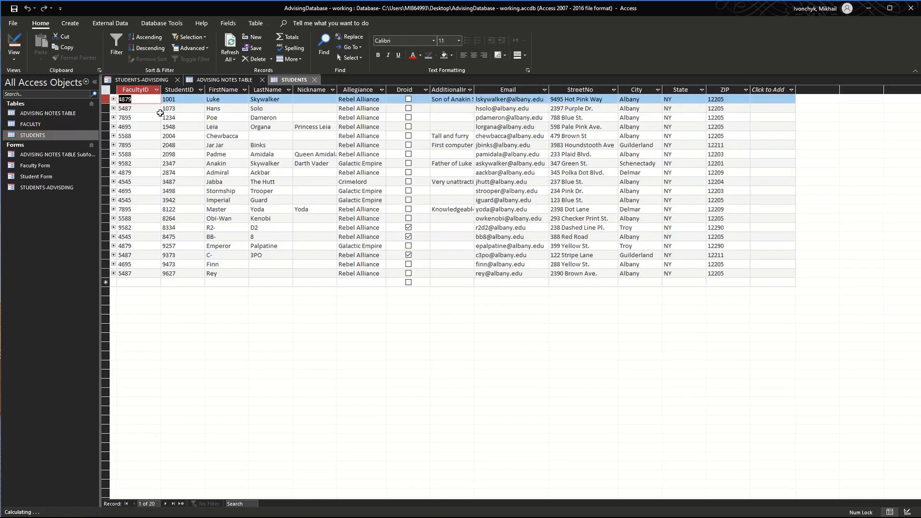
{"action": "left_click", "coordinate": [114, 99]}
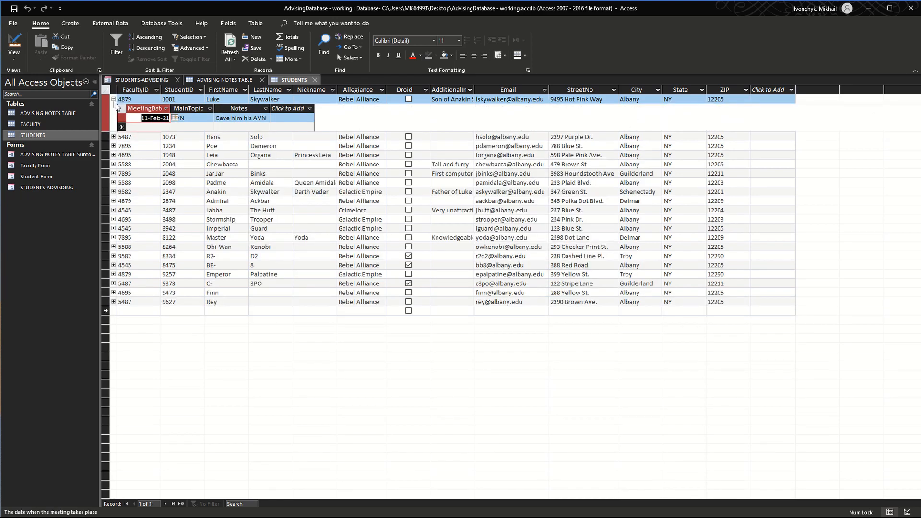
{"action": "left_click", "coordinate": [114, 99]}
{"action": "left_click", "coordinate": [113, 100]}
{"action": "left_click", "coordinate": [114, 100]}
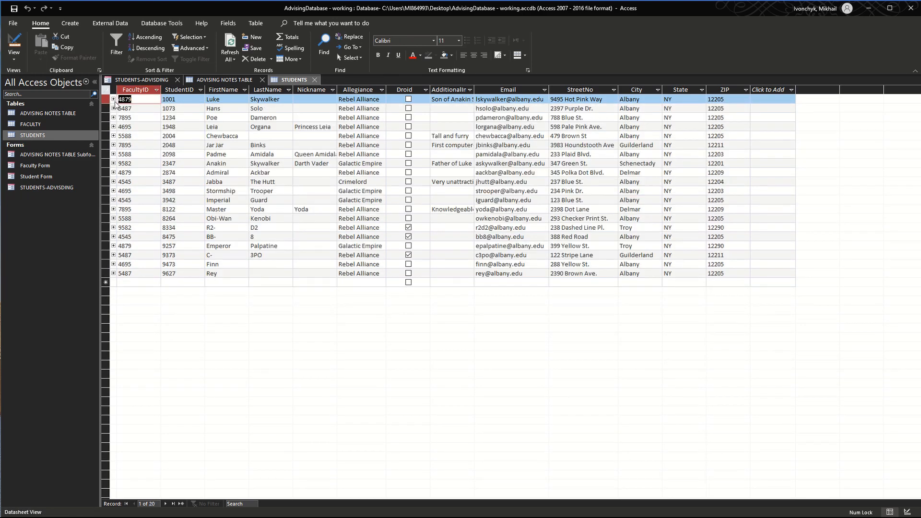
{"action": "left_click", "coordinate": [114, 99]}
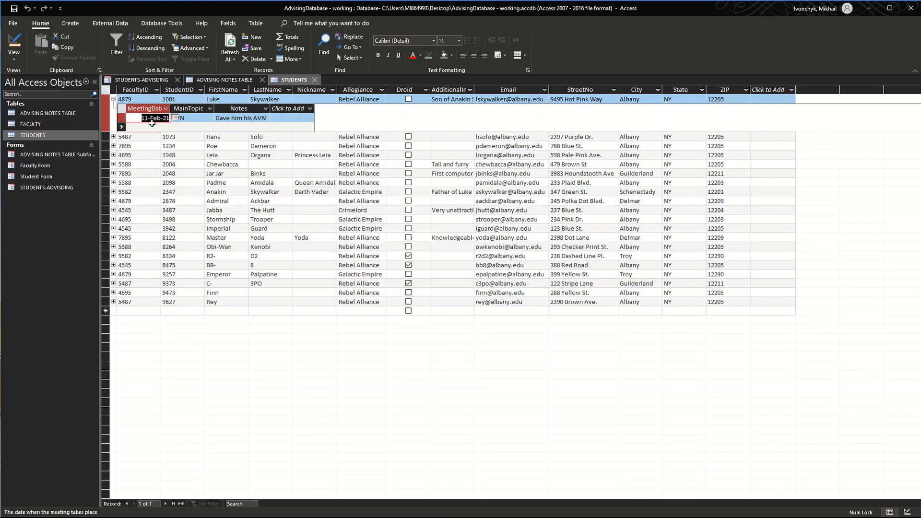
Step: Expand the advising notes of the second, third and fourth students to inspect them, and collapse all expanded rows
{"action": "left_click", "coordinate": [113, 137]}
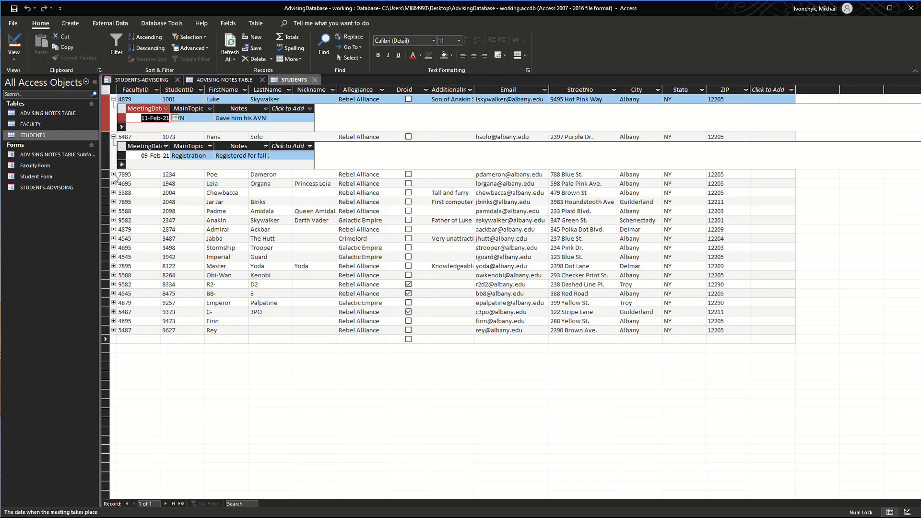
{"action": "left_click", "coordinate": [113, 174]}
{"action": "left_click", "coordinate": [114, 202]}
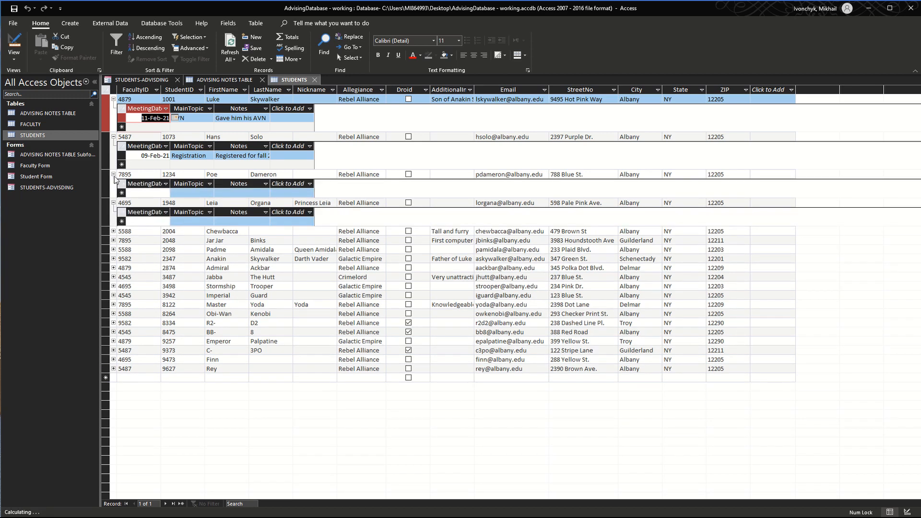
{"action": "left_click", "coordinate": [113, 175]}
{"action": "left_click", "coordinate": [114, 184]}
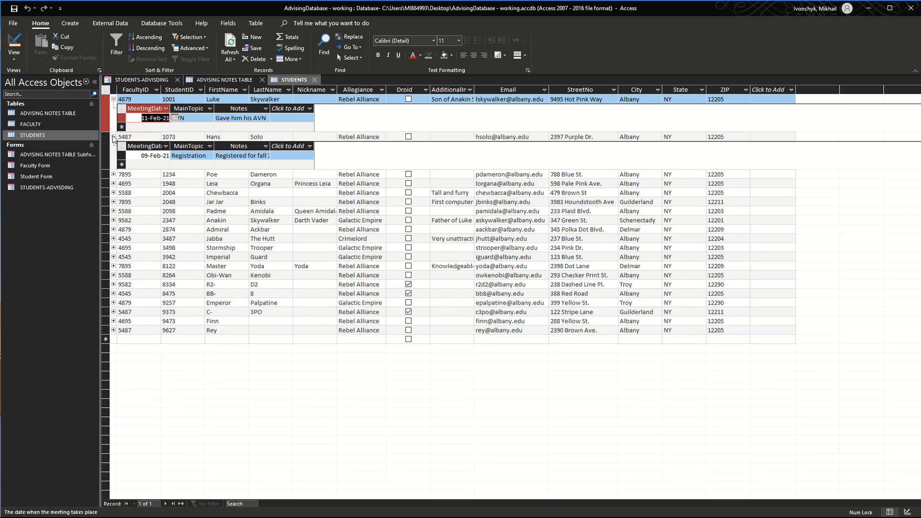
{"action": "left_click", "coordinate": [113, 138]}
{"action": "left_click", "coordinate": [114, 100]}
Step: Close the STUDENTS table and ADVISING NOTES TABLE, returning to the STUDENTS-ADVISDING form
{"action": "left_click", "coordinate": [223, 80]}
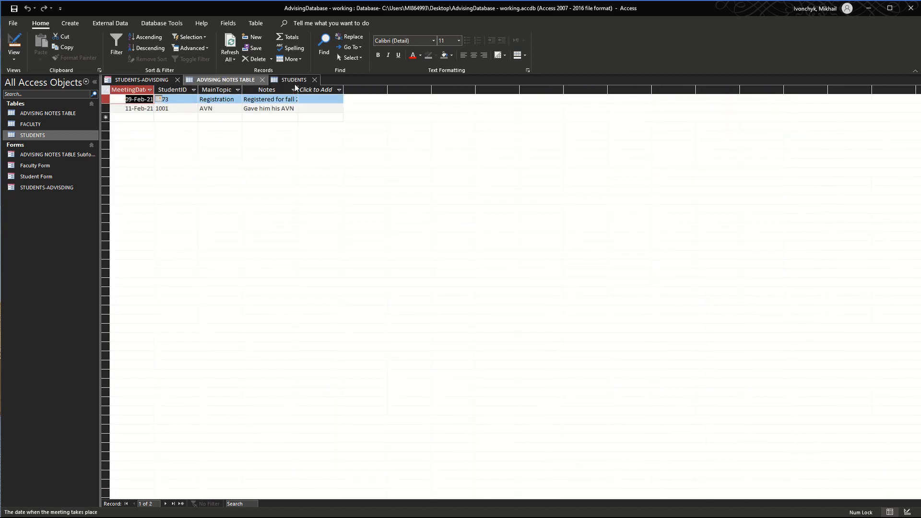
{"action": "left_click", "coordinate": [293, 81]}
{"action": "left_click", "coordinate": [314, 80]}
{"action": "left_click", "coordinate": [261, 79]}
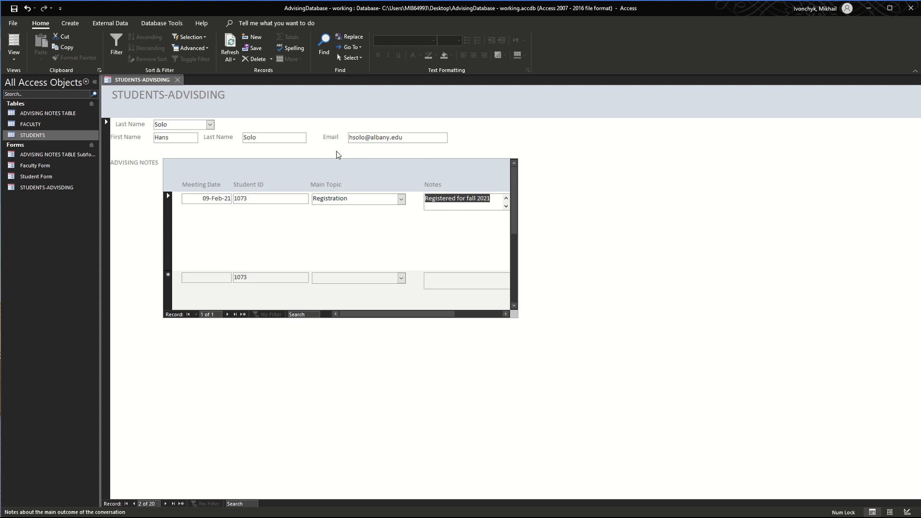
{"action": "left_click", "coordinate": [77, 154]}
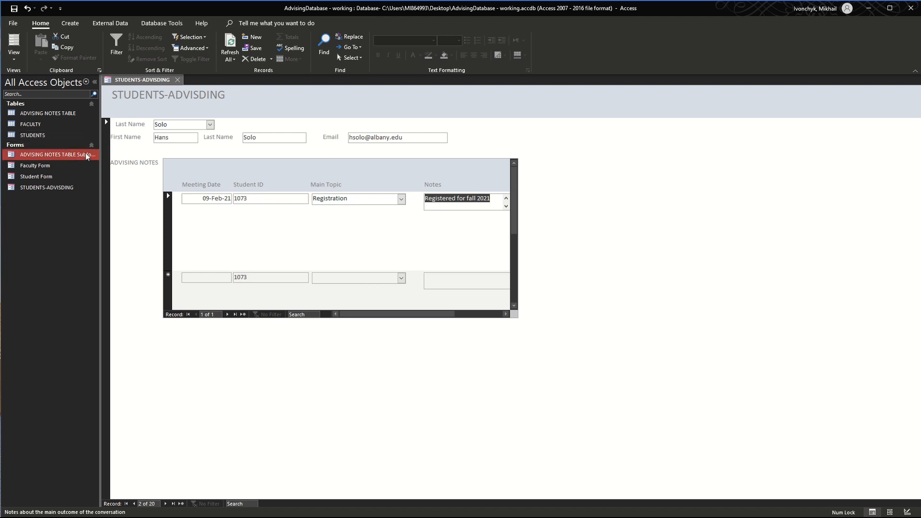
{"action": "left_click", "coordinate": [52, 113]}
{"action": "left_click", "coordinate": [41, 125]}
{"action": "left_click", "coordinate": [41, 134]}
{"action": "left_click", "coordinate": [52, 115]}
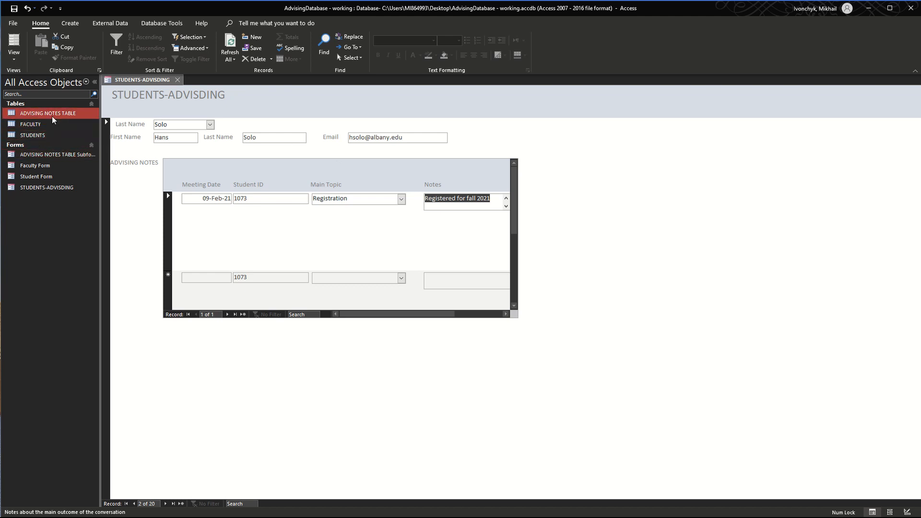